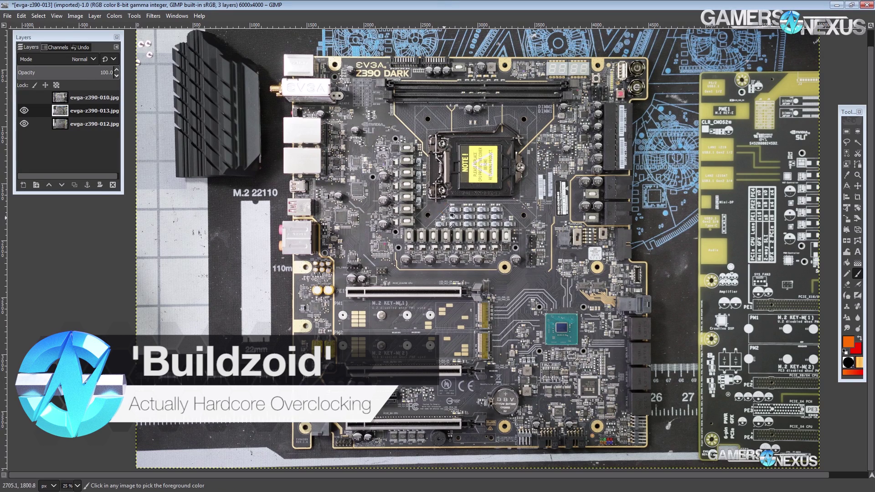
# - Outline in orange the L-shaped block of the first eight phases in the lower row and the four lowest phases of the vertical column
pyautogui.scroll(1, 444, 218)
pyautogui.moveTo(437, 214); pyautogui.dragTo(422, 237)
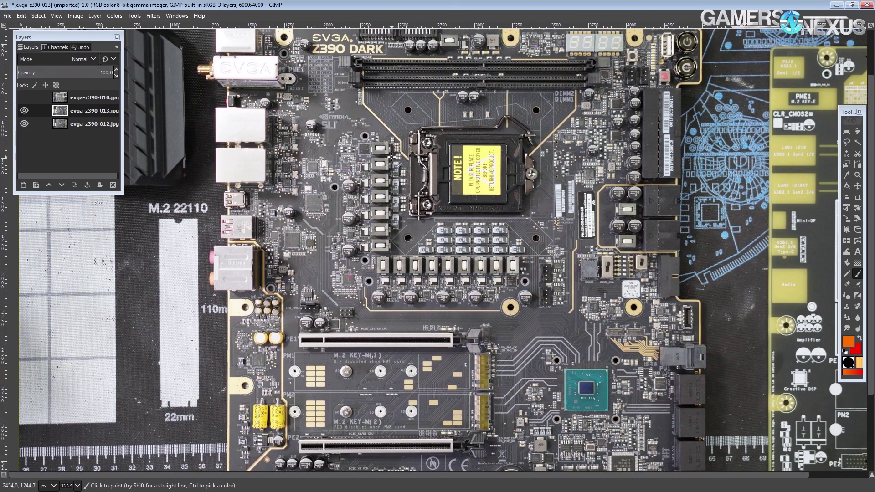
pyautogui.scroll(1, 401, 187)
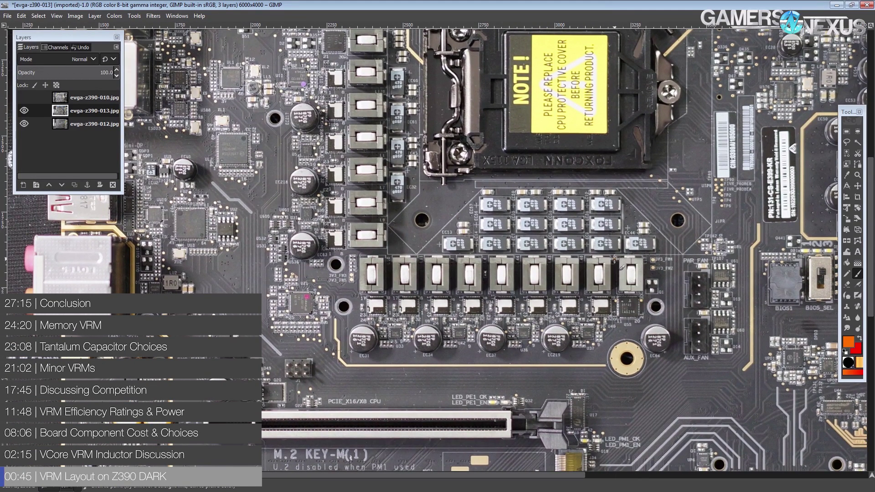
pyautogui.moveTo(614, 257)
pyautogui.mouseDown()
pyautogui.moveTo(610, 329)
pyautogui.moveTo(484, 309)
pyautogui.moveTo(350, 310)
pyautogui.moveTo(499, 354)
pyautogui.moveTo(600, 349)
pyautogui.moveTo(349, 353)
pyautogui.mouseUp()
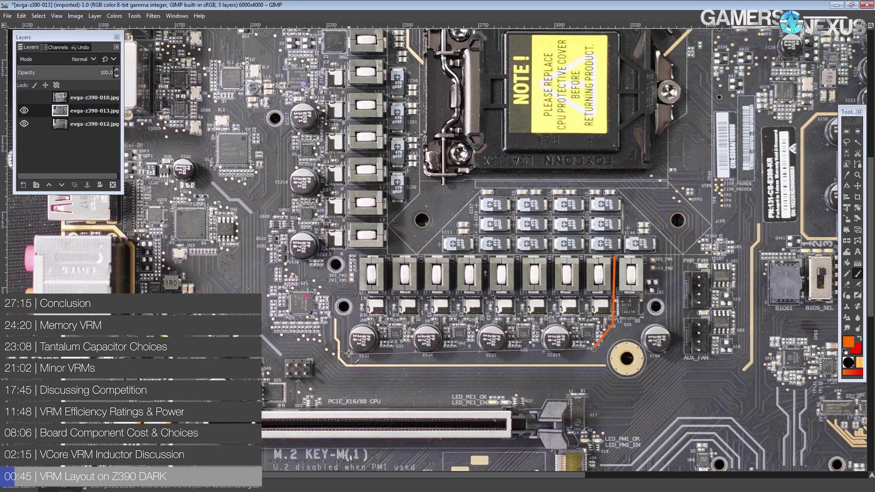
pyautogui.keyDown('shift'); pyautogui.click(287, 252); pyautogui.keyUp('shift')
pyautogui.moveTo(287, 253); pyautogui.dragTo(282, 336)
pyautogui.keyDown('shift'); pyautogui.click(288, 213); pyautogui.keyUp('shift')
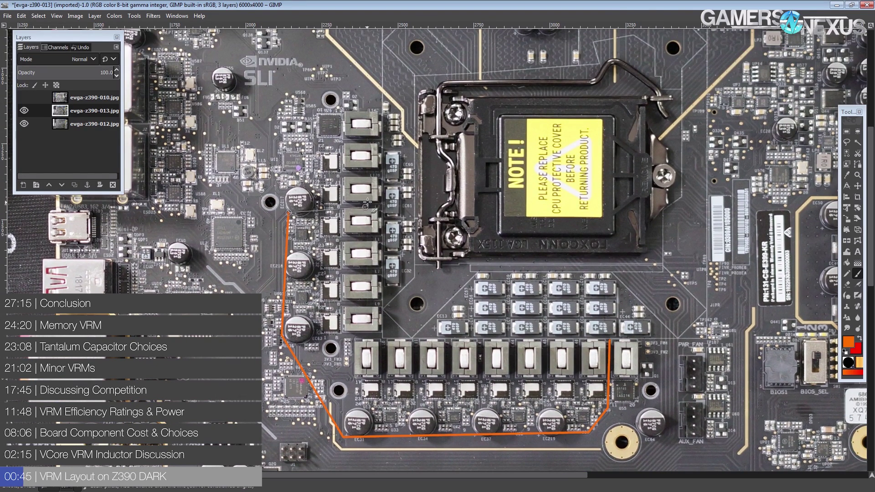
pyautogui.keyDown('shift'); pyautogui.click(380, 207); pyautogui.keyUp('shift')
pyautogui.keyDown('shift'); pyautogui.click(383, 332); pyautogui.keyUp('shift')
pyautogui.keyDown('shift'); pyautogui.click(609, 339); pyautogui.keyUp('shift')
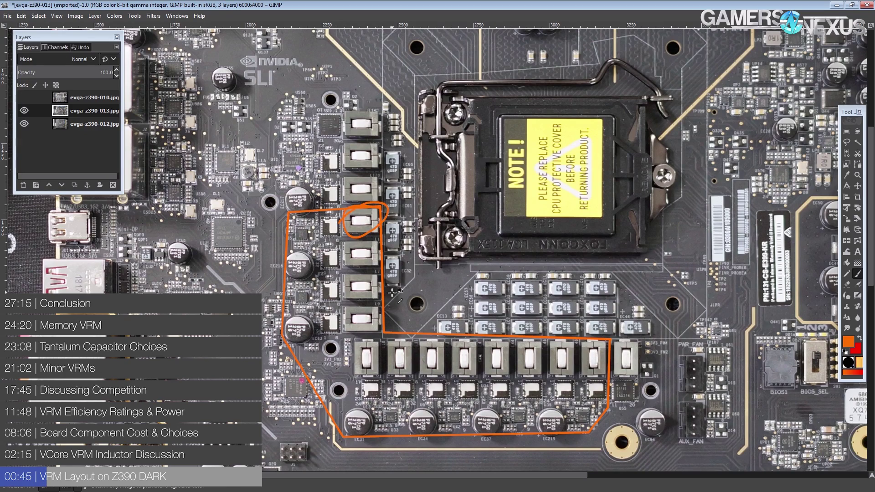
# - Handwrite the label "Vcore" inside the inner corner of the outlined L-shaped block
pyautogui.scroll(-3, 389, 254)
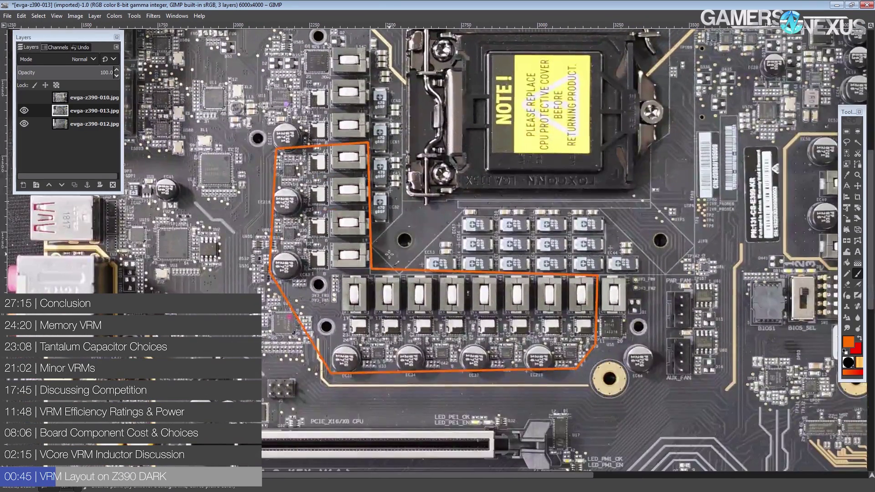
pyautogui.moveTo(379, 247)
pyautogui.mouseDown()
pyautogui.moveTo(403, 263)
pyautogui.moveTo(422, 240)
pyautogui.moveTo(438, 250)
pyautogui.mouseUp()
pyautogui.scroll(-2, 524, 288)
pyautogui.hscroll(3, 524, 288)
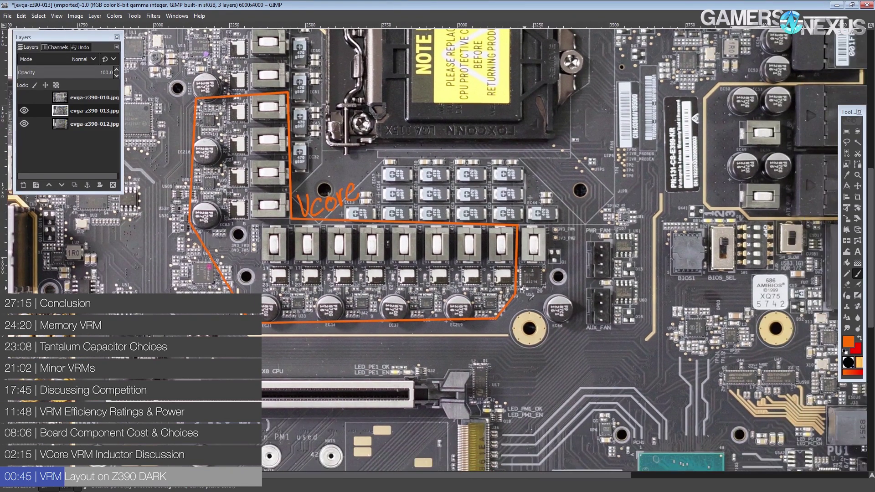
# - Outline the single phase at the right end of the lower row and handwrite "Vccio" above it
pyautogui.moveTo(518, 295)
pyautogui.mouseDown()
pyautogui.moveTo(548, 295)
pyautogui.moveTo(549, 226)
pyautogui.moveTo(518, 226)
pyautogui.mouseUp()
pyautogui.moveTo(537, 197)
pyautogui.mouseDown()
pyautogui.moveTo(558, 204)
pyautogui.moveTo(552, 214)
pyautogui.moveTo(587, 197)
pyautogui.mouseUp()
pyautogui.click(575, 206)
# - Outline the two phases directly above the Vcore block in the vertical column
pyautogui.scroll(3, 588, 200)
pyautogui.hscroll(-2, 588, 201)
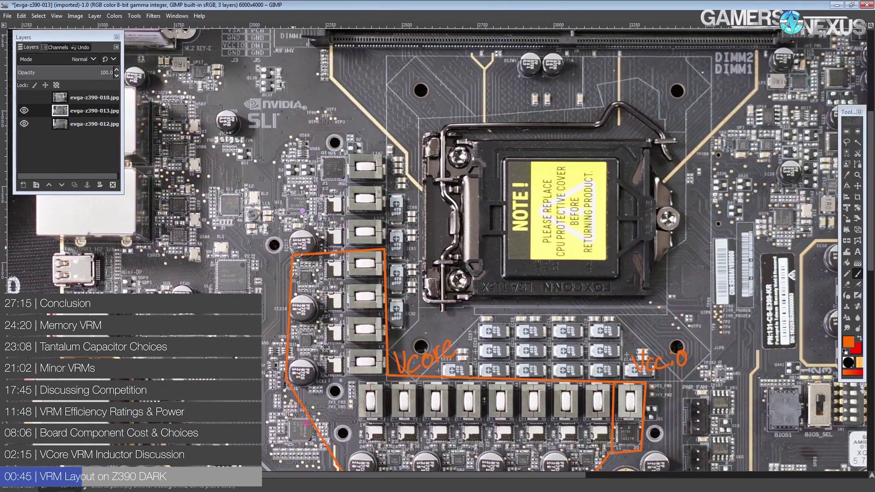
pyautogui.moveTo(294, 250)
pyautogui.mouseDown()
pyautogui.moveTo(299, 192)
pyautogui.moveTo(402, 182)
pyautogui.moveTo(386, 186)
pyautogui.moveTo(385, 248)
pyautogui.mouseUp()
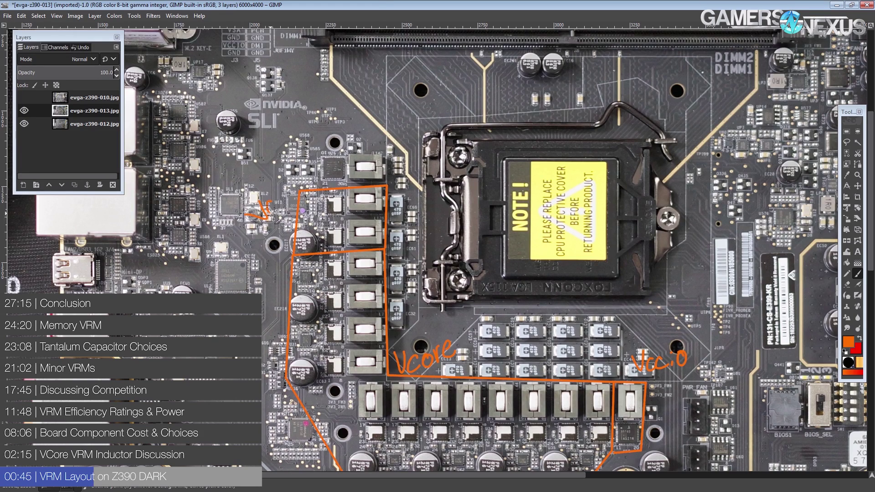
pyautogui.moveTo(262, 189)
pyautogui.mouseDown()
pyautogui.moveTo(273, 188)
pyautogui.moveTo(282, 200)
pyautogui.moveTo(289, 186)
pyautogui.mouseUp()
pyautogui.hotkey('ctrl', 'z')
pyautogui.hotkey('ctrl', 'z')
pyautogui.hotkey('ctrl', 'z')
pyautogui.hotkey('ctrl', 'z')
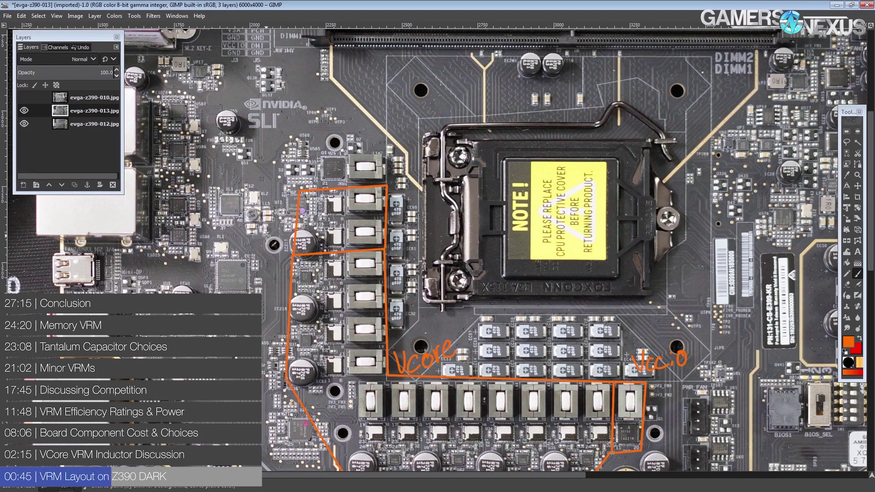
# - Label the two-phase section above Vcore "Vgpu" and outline the single phase at the top of the vertical column
pyautogui.moveTo(254, 241)
pyautogui.mouseDown()
pyautogui.moveTo(265, 238)
pyautogui.moveTo(277, 253)
pyautogui.moveTo(298, 217)
pyautogui.mouseUp()
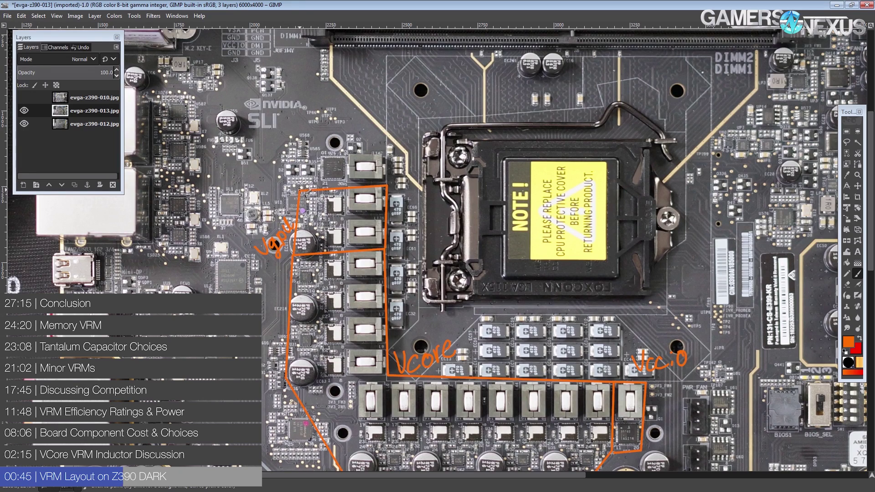
pyautogui.click(301, 190)
pyautogui.keyDown('shift'); pyautogui.click(314, 147); pyautogui.keyUp('shift')
pyautogui.keyDown('shift'); pyautogui.click(390, 148); pyautogui.keyUp('shift')
pyautogui.keyDown('shift'); pyautogui.click(387, 187); pyautogui.keyUp('shift')
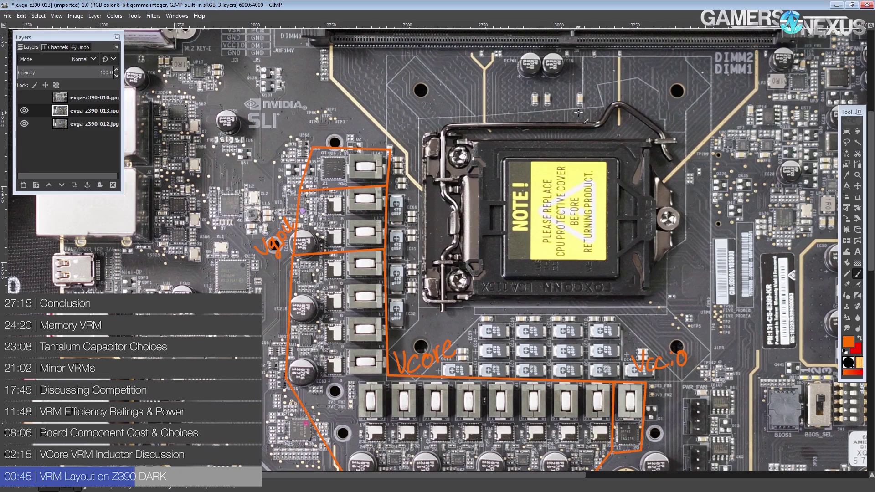
# - Scribble out the "io" in the label at the lower row's right end and write "SA" to make it VccSA
pyautogui.moveTo(340, 182); pyautogui.dragTo(294, 66)
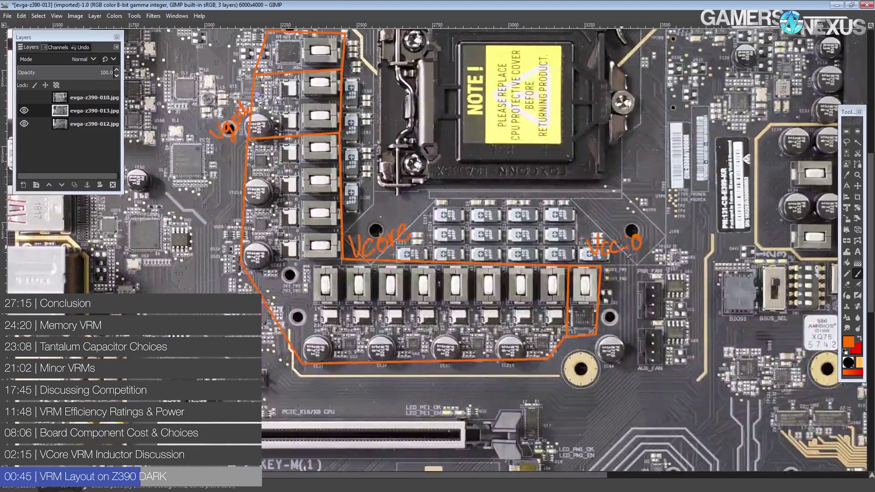
pyautogui.moveTo(619, 250)
pyautogui.mouseDown()
pyautogui.moveTo(639, 240)
pyautogui.moveTo(626, 272)
pyautogui.moveTo(639, 271)
pyautogui.mouseUp()
pyautogui.moveTo(644, 258); pyautogui.dragTo(649, 265)
# - Handwrite the label "Vccio" above the outlined topmost phase of the vertical column
pyautogui.scroll(4, 469, 308)
pyautogui.hscroll(2, 469, 308)
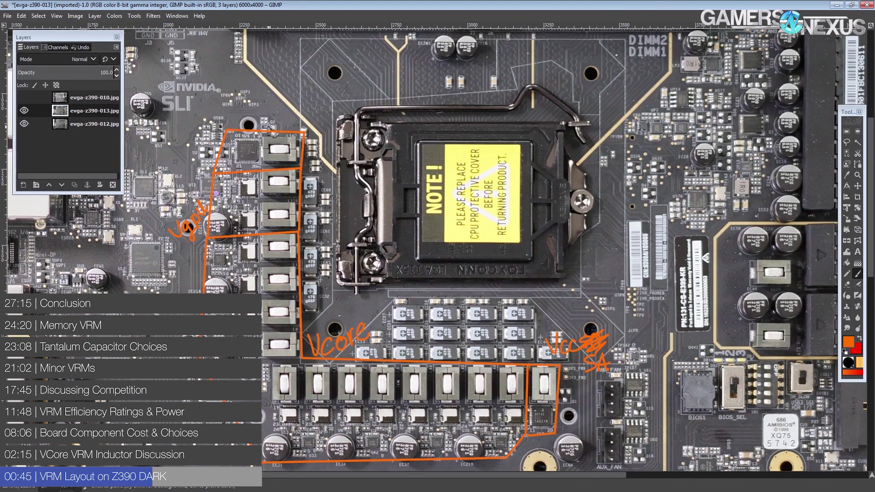
pyautogui.moveTo(226, 108)
pyautogui.mouseDown()
pyautogui.moveTo(247, 105)
pyautogui.moveTo(270, 121)
pyautogui.mouseUp()
pyautogui.moveTo(279, 109)
pyautogui.mouseDown()
pyautogui.moveTo(279, 118)
pyautogui.moveTo(298, 106)
pyautogui.mouseUp()
# - Examine the outlined Vcore, Vgpu, Vccio and VccSA phases around the CPU socket, including a close look at the lower row
pyautogui.scroll(-2, 599, 374)
pyautogui.hscroll(-3, 599, 374)
pyautogui.scroll(1, 634, 316)
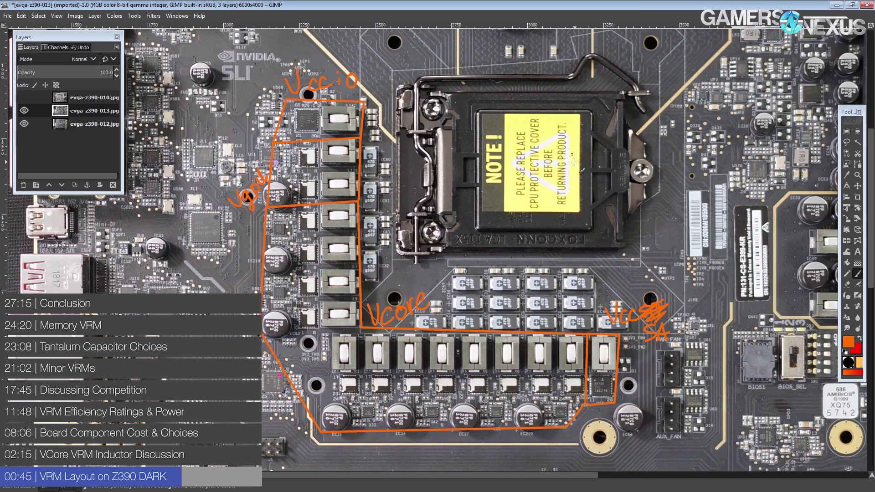
pyautogui.scroll(-3, 574, 161)
pyautogui.hscroll(2, 574, 162)
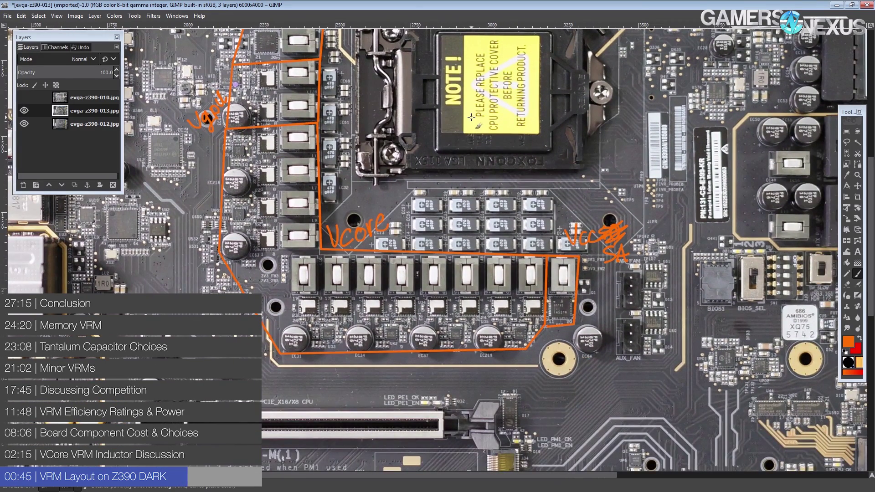
pyautogui.scroll(4, 432, 213)
pyautogui.hscroll(-2, 420, 311)
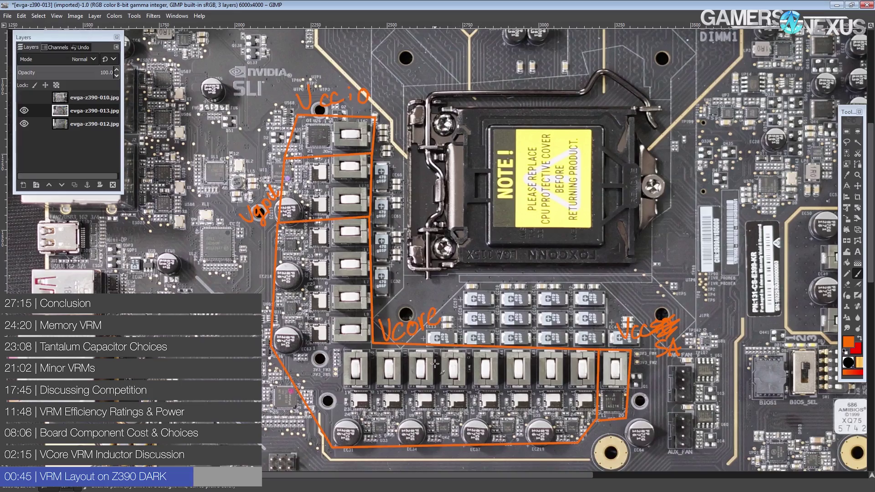
pyautogui.scroll(3, 428, 346)
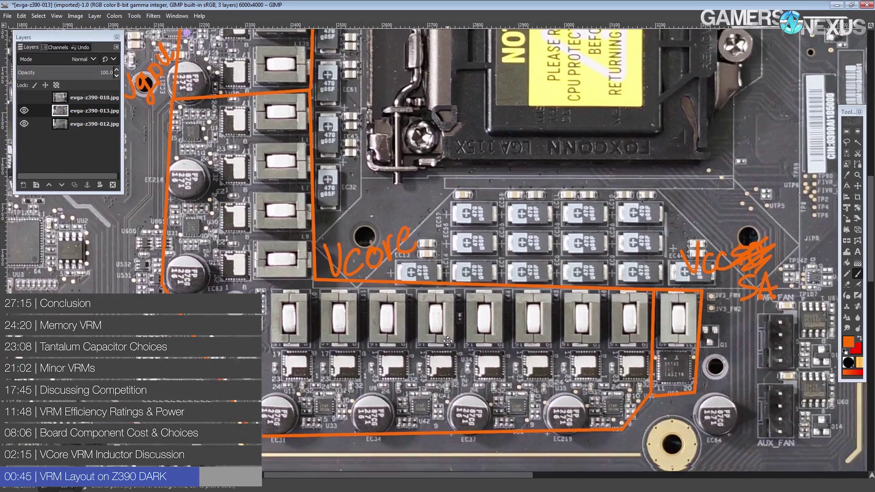
pyautogui.scroll(-3, 427, 285)
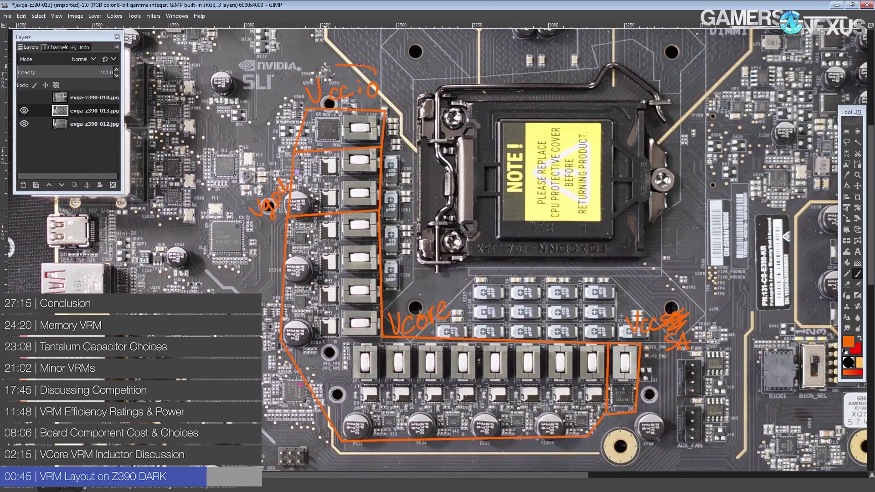
pyautogui.moveTo(325, 67); pyautogui.dragTo(337, 68)
pyautogui.hotkey('ctrl', 'z')
pyautogui.moveTo(367, 224); pyautogui.dragTo(443, 260)
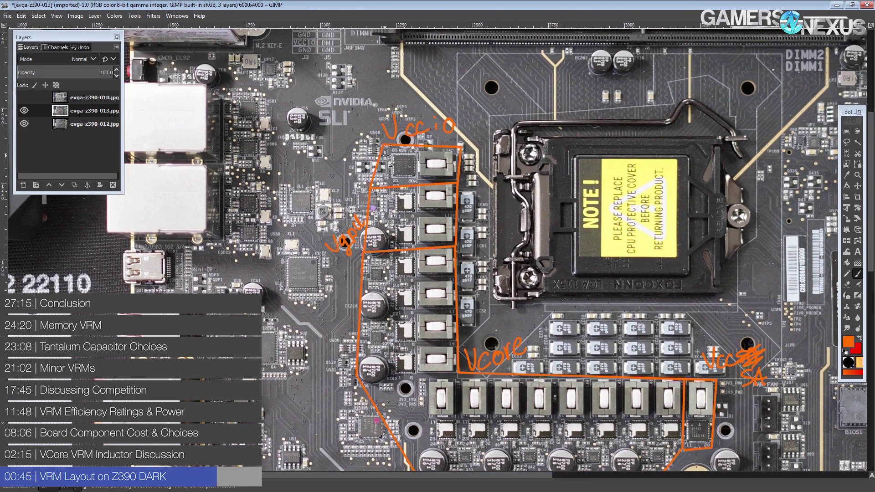
pyautogui.scroll(-5, 410, 237)
pyautogui.moveTo(387, 312); pyautogui.dragTo(395, 346)
pyautogui.scroll(4, 375, 314)
pyautogui.hscroll(-1, 374, 313)
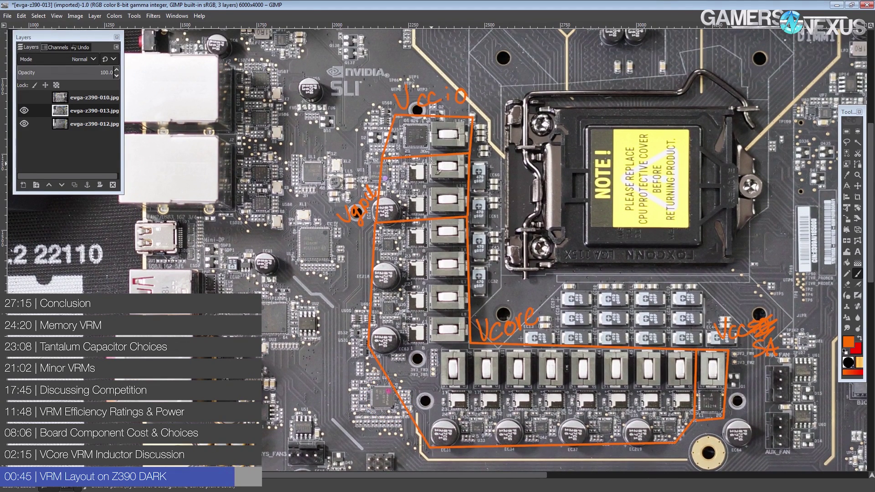
pyautogui.moveTo(444, 158); pyautogui.dragTo(437, 157)
pyautogui.hotkey('ctrl', 'z')
# - Mark the small chip beside the uppermost Vcore phase with an X and draw a straight leader line leftwards from it
pyautogui.scroll(-5, 369, 219)
pyautogui.hscroll(2, 370, 219)
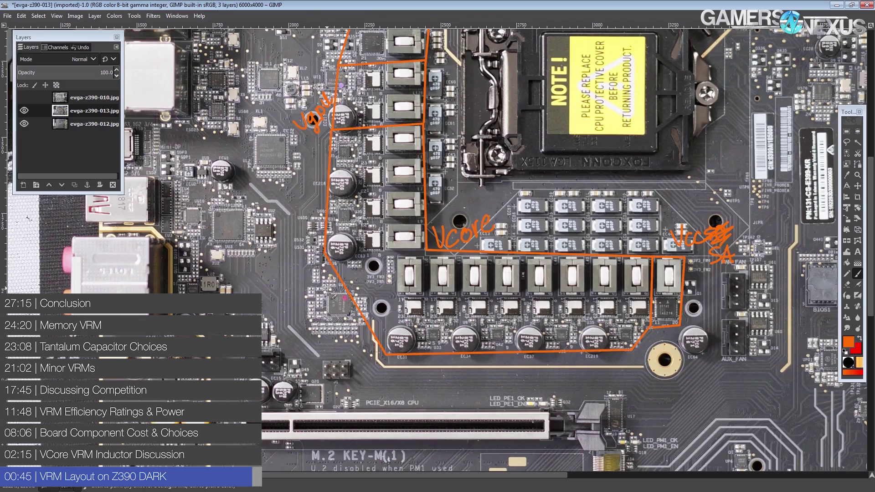
pyautogui.hscroll(-4, 450, 274)
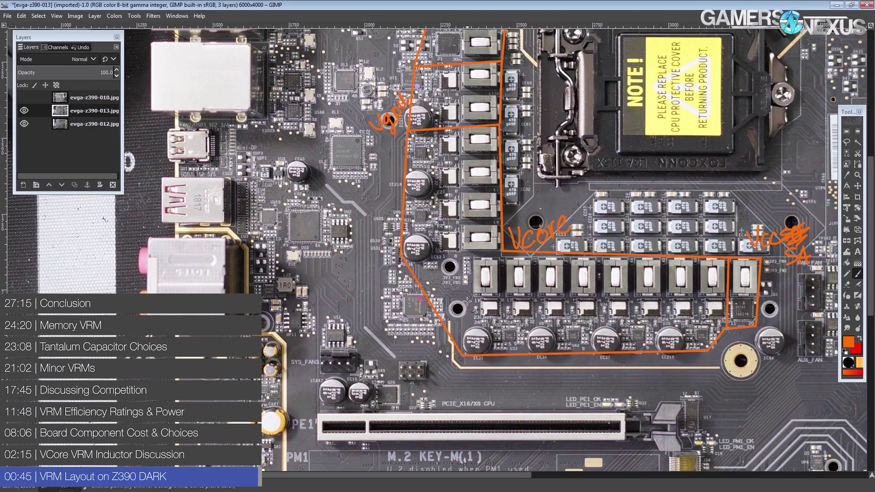
pyautogui.moveTo(439, 298)
pyautogui.mouseDown()
pyautogui.moveTo(443, 245)
pyautogui.moveTo(437, 288)
pyautogui.mouseUp()
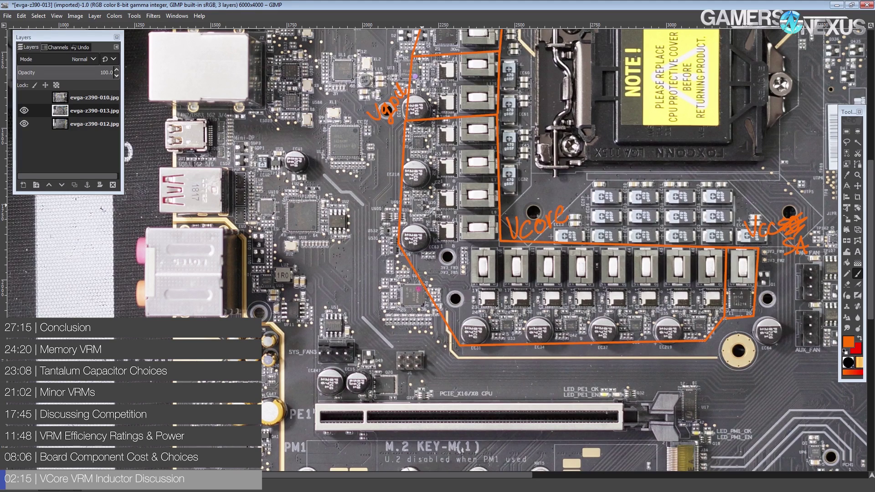
pyautogui.scroll(3, 421, 206)
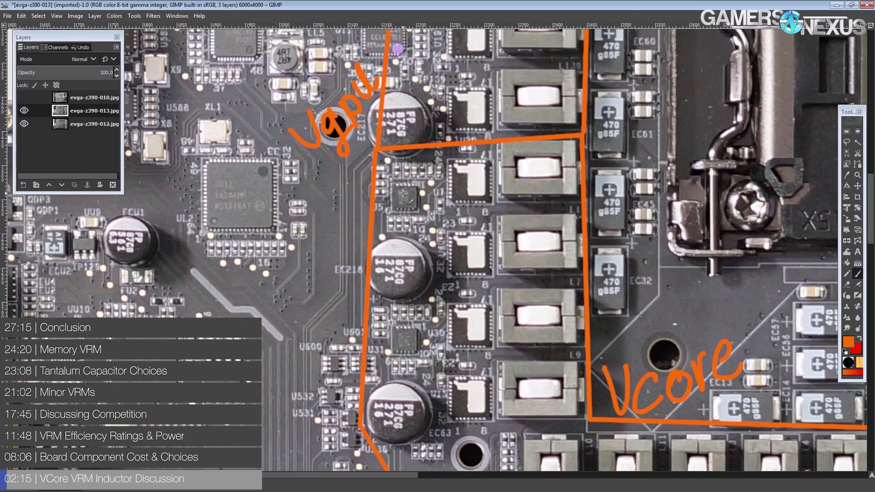
pyautogui.moveTo(395, 187)
pyautogui.mouseDown()
pyautogui.moveTo(403, 205)
pyautogui.moveTo(416, 186)
pyautogui.mouseUp()
pyautogui.keyDown('shift'); pyautogui.click(292, 198); pyautogui.keyUp('shift')
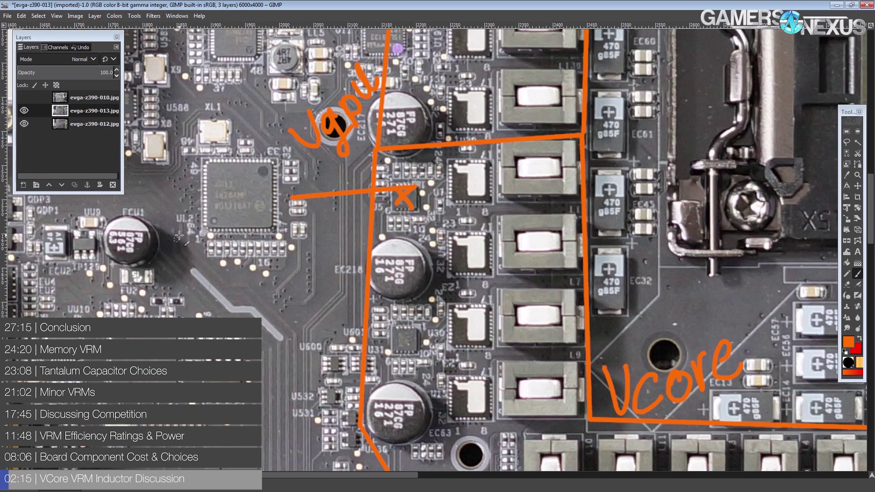
# - Handwrite "ISL6617" at the free end of the leader line from the marked chip
pyautogui.moveTo(181, 234)
pyautogui.mouseDown()
pyautogui.moveTo(171, 262)
pyautogui.moveTo(180, 265)
pyautogui.moveTo(173, 234)
pyautogui.mouseUp()
pyautogui.hotkey('ctrl', 'z')
pyautogui.moveTo(172, 270); pyautogui.dragTo(189, 258)
pyautogui.moveTo(204, 222)
pyautogui.mouseDown()
pyautogui.moveTo(183, 254)
pyautogui.moveTo(225, 224)
pyautogui.mouseUp()
pyautogui.moveTo(244, 187)
pyautogui.mouseDown()
pyautogui.moveTo(245, 208)
pyautogui.moveTo(267, 210)
pyautogui.mouseUp()
pyautogui.moveTo(273, 172)
pyautogui.mouseDown()
pyautogui.moveTo(280, 201)
pyautogui.moveTo(294, 177)
pyautogui.mouseUp()
pyautogui.moveTo(283, 222)
pyautogui.mouseDown()
pyautogui.moveTo(284, 209)
pyautogui.moveTo(340, 169)
pyautogui.mouseUp()
pyautogui.moveTo(233, 238); pyautogui.dragTo(375, 154)
pyautogui.scroll(-1, 319, 226)
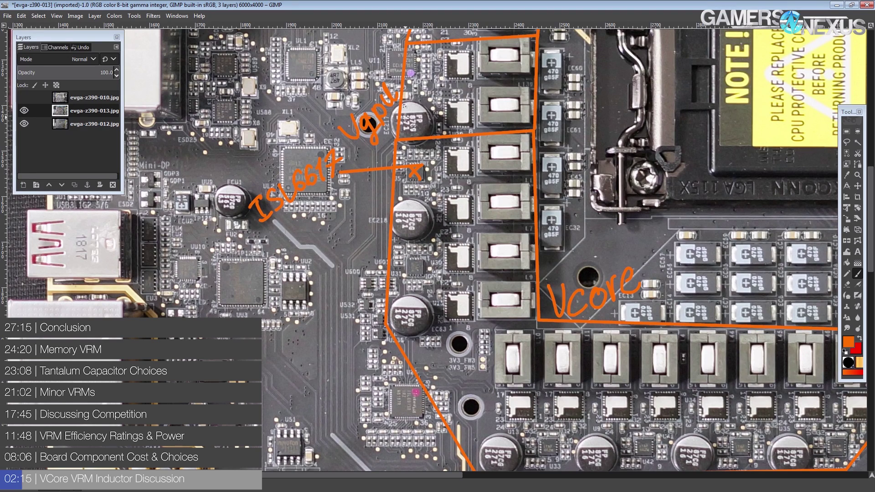
pyautogui.moveTo(405, 188)
pyautogui.mouseDown()
pyautogui.moveTo(394, 197)
pyautogui.moveTo(393, 188)
pyautogui.mouseUp()
pyautogui.hotkey('ctrl', 'z')
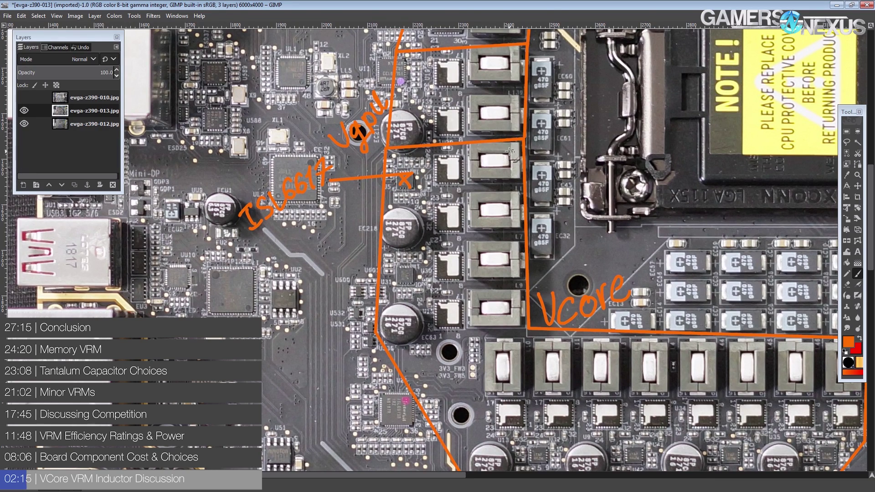
pyautogui.moveTo(516, 142)
pyautogui.mouseDown()
pyautogui.moveTo(429, 171)
pyautogui.moveTo(459, 151)
pyautogui.mouseUp()
pyautogui.hotkey('ctrl', 'z')
pyautogui.moveTo(523, 200); pyautogui.dragTo(503, 240)
pyautogui.hotkey('ctrl', 'z')
# - Handwrite "20" and "40A" over the two uppermost phases of the Vcore section
pyautogui.moveTo(449, 163)
pyautogui.mouseDown()
pyautogui.moveTo(468, 175)
pyautogui.moveTo(474, 165)
pyautogui.mouseUp()
pyautogui.moveTo(460, 203); pyautogui.dragTo(462, 223)
pyautogui.moveTo(492, 210)
pyautogui.mouseDown()
pyautogui.moveTo(481, 226)
pyautogui.moveTo(493, 209)
pyautogui.mouseUp()
pyautogui.moveTo(497, 226)
pyautogui.mouseDown()
pyautogui.moveTo(506, 201)
pyautogui.moveTo(515, 228)
pyautogui.mouseUp()
pyautogui.moveTo(500, 220); pyautogui.dragTo(505, 222)
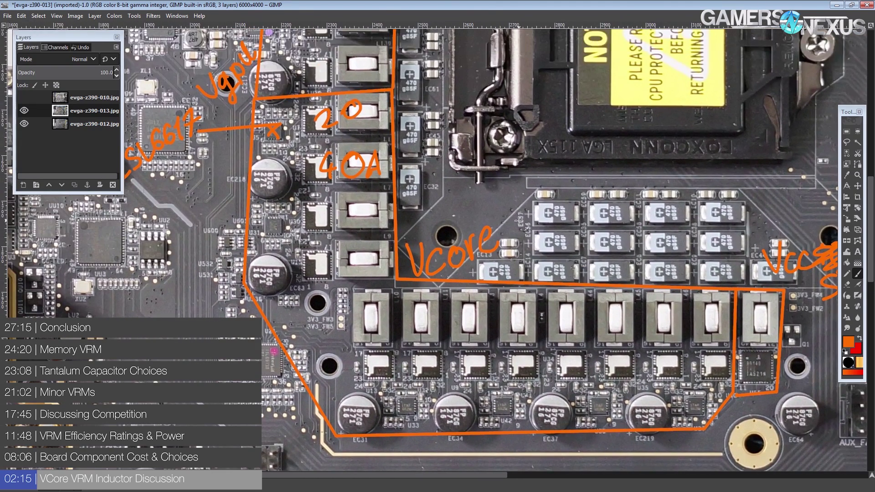
# - Circle the handwritten 20 and 40A notes in turn for emphasis, then undo the circles and the notes
pyautogui.moveTo(365, 93)
pyautogui.mouseDown()
pyautogui.moveTo(301, 145)
pyautogui.moveTo(337, 95)
pyautogui.mouseUp()
pyautogui.hotkey('ctrl', 'z')
pyautogui.moveTo(349, 163); pyautogui.dragTo(431, 235)
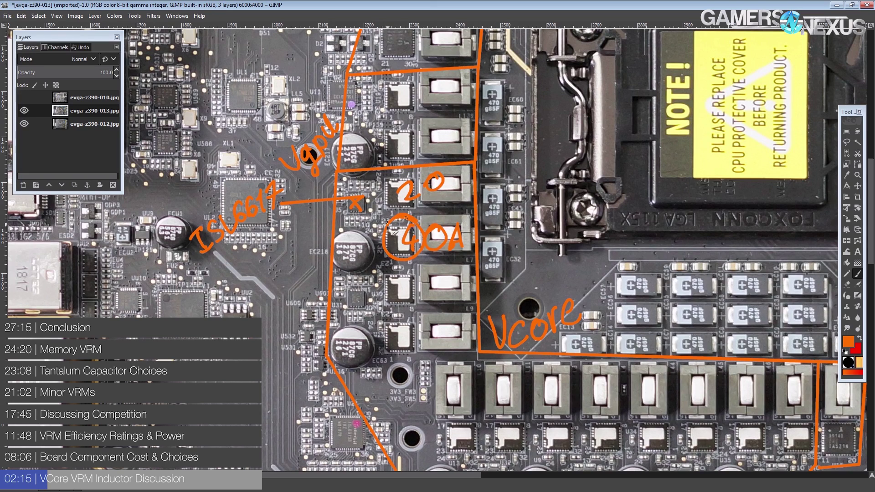
pyautogui.hotkey('ctrl', 'z')
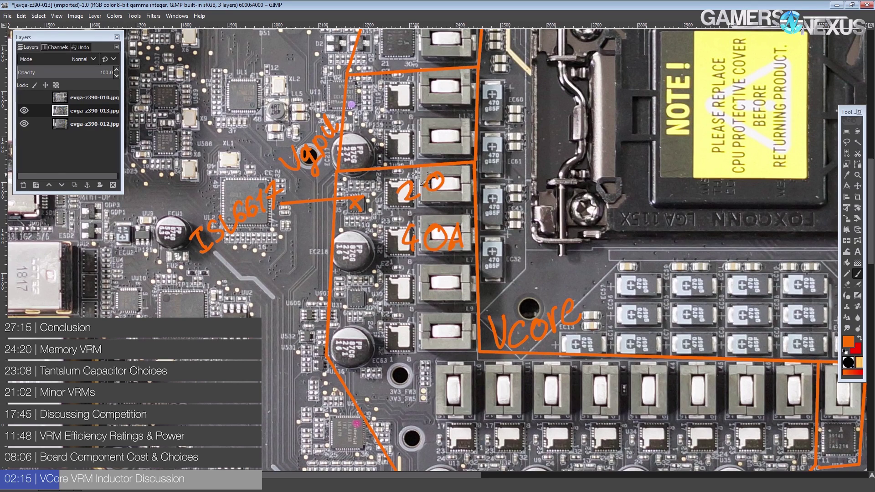
pyautogui.moveTo(465, 167)
pyautogui.mouseDown()
pyautogui.moveTo(392, 206)
pyautogui.moveTo(469, 167)
pyautogui.mouseUp()
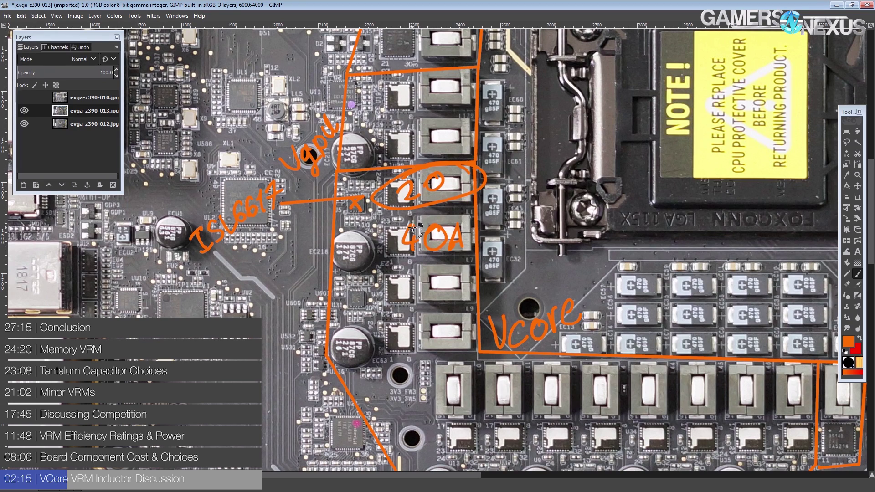
pyautogui.hotkey('ctrl', 'z')
pyautogui.moveTo(386, 231)
pyautogui.mouseDown()
pyautogui.moveTo(468, 220)
pyautogui.moveTo(469, 261)
pyautogui.moveTo(382, 260)
pyautogui.moveTo(395, 210)
pyautogui.moveTo(428, 213)
pyautogui.mouseUp()
pyautogui.hotkey('ctrl', 'z')
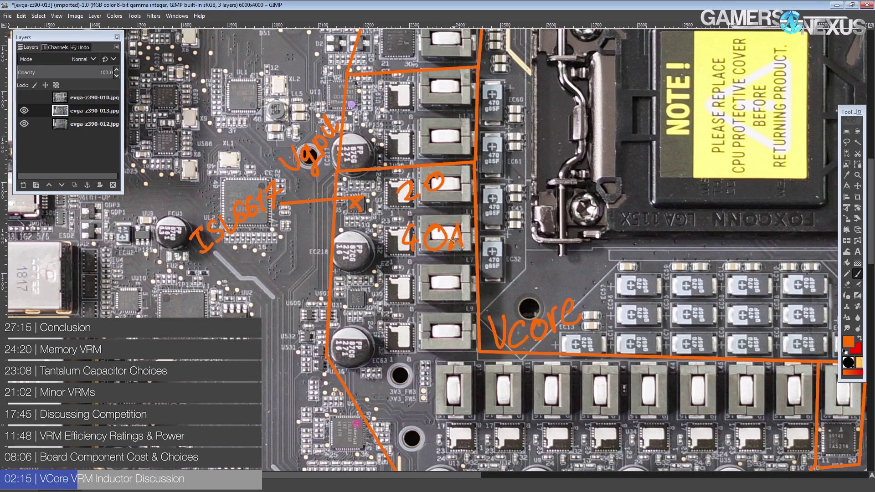
pyautogui.moveTo(462, 208)
pyautogui.mouseDown()
pyautogui.moveTo(455, 257)
pyautogui.moveTo(471, 212)
pyautogui.mouseUp()
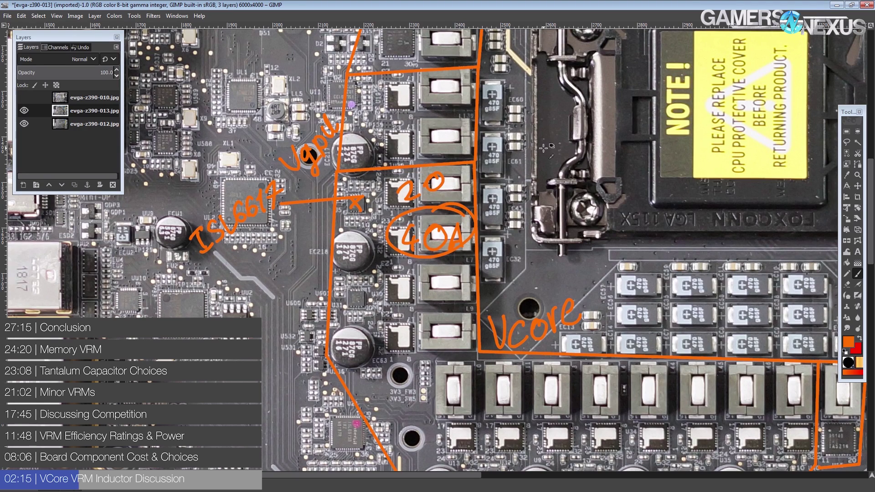
pyautogui.hotkey('ctrl', 'z')
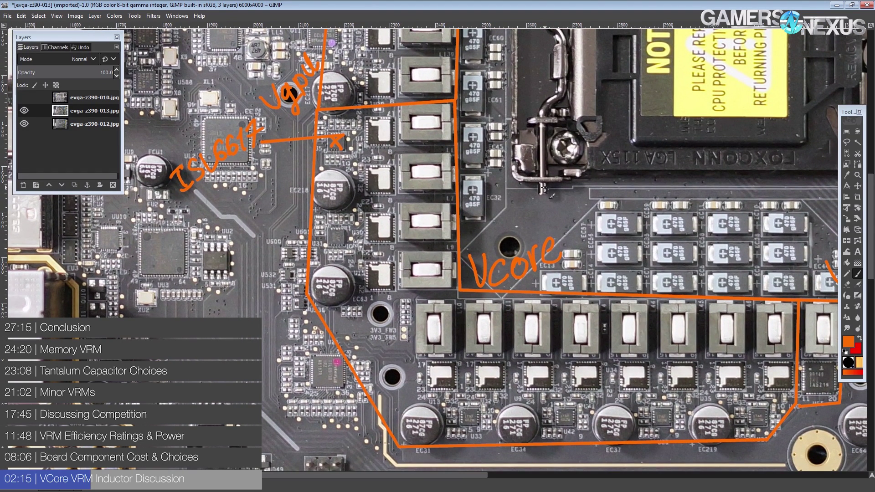
pyautogui.moveTo(467, 138); pyautogui.dragTo(508, 191)
pyautogui.moveTo(224, 260)
pyautogui.mouseDown()
pyautogui.moveTo(368, 164)
pyautogui.moveTo(382, 62)
pyautogui.mouseUp()
pyautogui.hotkey('ctrl', 'z')
pyautogui.moveTo(382, 275)
pyautogui.mouseDown()
pyautogui.moveTo(397, 287)
pyautogui.moveTo(382, 290)
pyautogui.mouseUp()
pyautogui.moveTo(431, 120); pyautogui.dragTo(424, 253)
pyautogui.moveTo(446, 152)
pyautogui.mouseDown()
pyautogui.moveTo(454, 254)
pyautogui.moveTo(446, 159)
pyautogui.mouseUp()
pyautogui.hotkey('ctrl', 'z')
pyautogui.hotkey('ctrl', 'z')
# - Mark the VRM controller chip with an X and label it "ISL69138" and "6+1", with the 1 circled and a leader line connecting it
pyautogui.scroll(-3, 436, 329)
pyautogui.moveTo(378, 332)
pyautogui.mouseDown()
pyautogui.moveTo(391, 315)
pyautogui.moveTo(304, 290)
pyautogui.mouseUp()
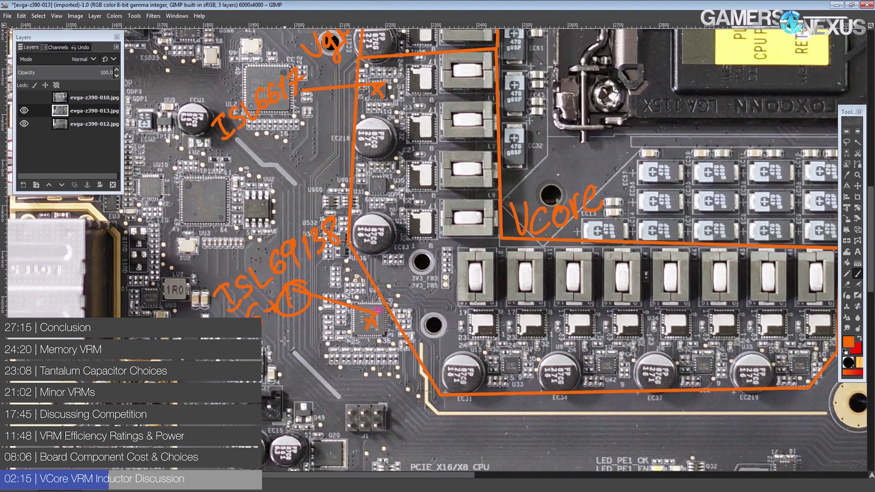
# - Draw an arrow from the ISL69138 label up to ISL6617 and two branch lines from the marked chip to the uppermost phases, and undo them
pyautogui.scroll(1, 357, 323)
pyautogui.hscroll(-1, 357, 322)
pyautogui.moveTo(281, 278)
pyautogui.mouseDown()
pyautogui.moveTo(286, 188)
pyautogui.moveTo(278, 207)
pyautogui.moveTo(296, 213)
pyautogui.mouseUp()
pyautogui.moveTo(417, 141)
pyautogui.mouseDown()
pyautogui.moveTo(441, 124)
pyautogui.moveTo(422, 143)
pyautogui.moveTo(456, 180)
pyautogui.mouseUp()
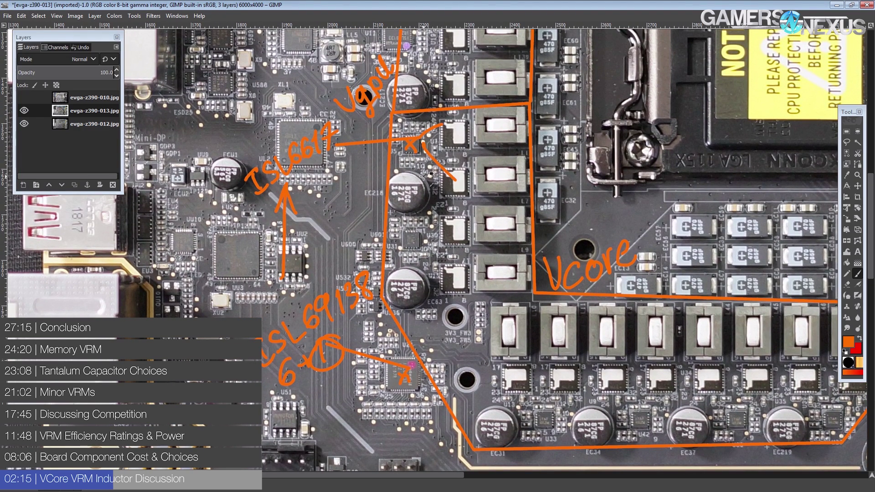
pyautogui.hotkey('ctrl', 'z')
pyautogui.hotkey('ctrl', 'z')
pyautogui.hotkey('ctrl', 'z')
pyautogui.hotkey('ctrl', 'z')
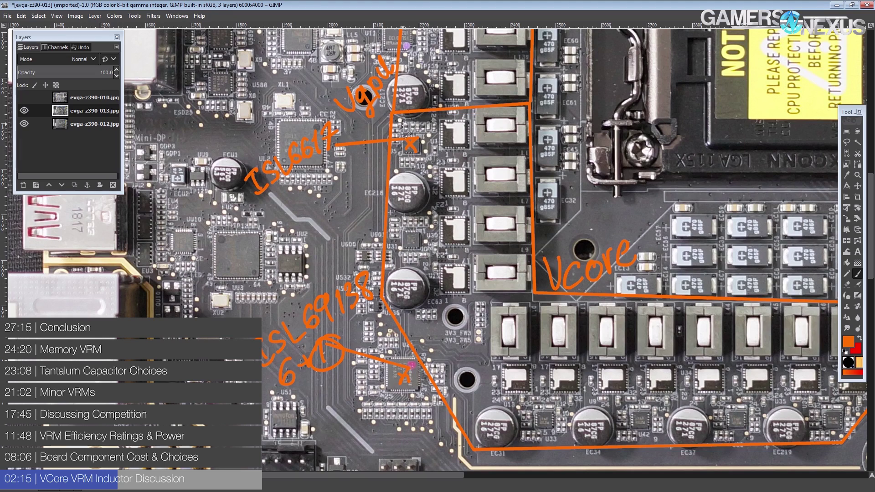
pyautogui.moveTo(270, 204); pyautogui.dragTo(349, 133)
pyautogui.hotkey('ctrl', 'z')
pyautogui.moveTo(262, 210); pyautogui.dragTo(338, 146)
pyautogui.moveTo(429, 218); pyautogui.dragTo(345, 173)
pyautogui.hotkey('ctrl', 'z')
# - Mark the inductor of the uppermost Vcore phase with an X
pyautogui.moveTo(385, 134); pyautogui.dragTo(423, 207)
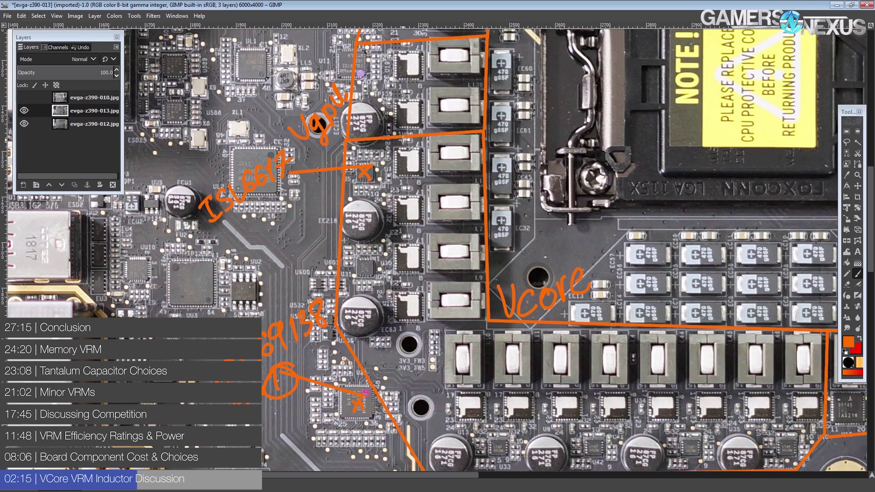
pyautogui.moveTo(363, 160); pyautogui.dragTo(353, 144)
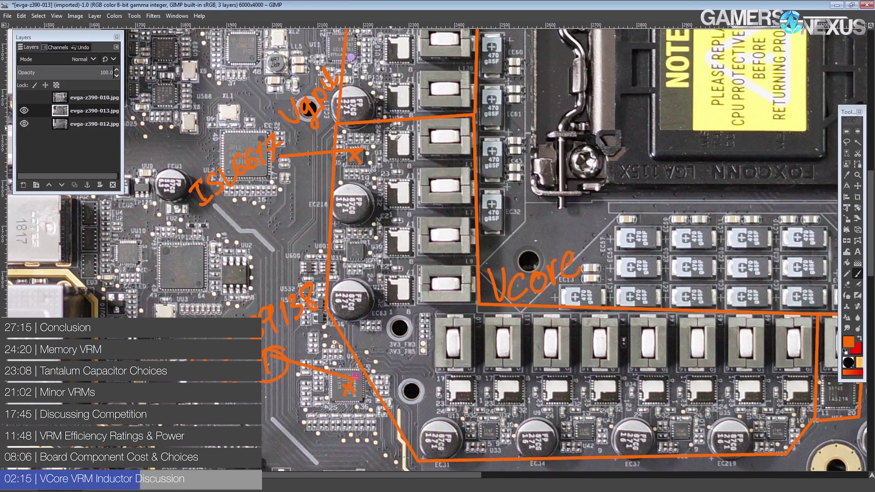
pyautogui.moveTo(449, 142); pyautogui.dragTo(420, 156)
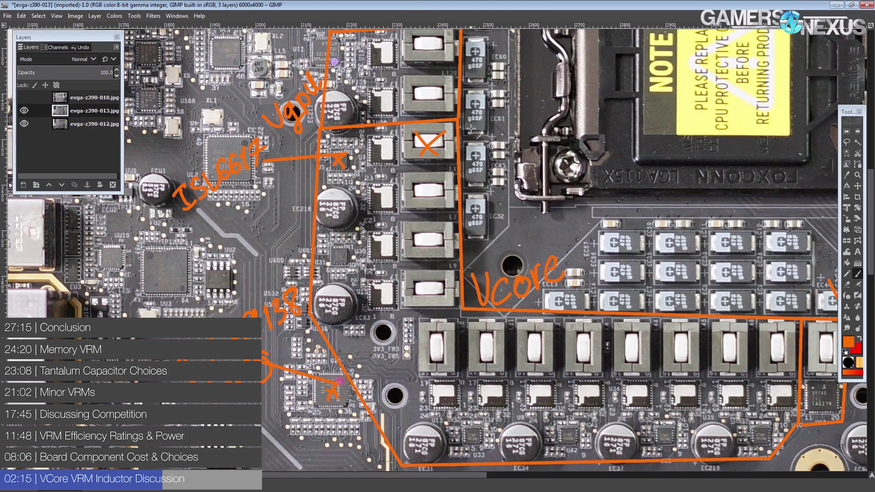
pyautogui.moveTo(433, 128)
pyautogui.mouseDown()
pyautogui.moveTo(463, 135)
pyautogui.moveTo(441, 154)
pyautogui.mouseUp()
pyautogui.hotkey('ctrl', 'z')
pyautogui.moveTo(385, 209); pyautogui.dragTo(375, 199)
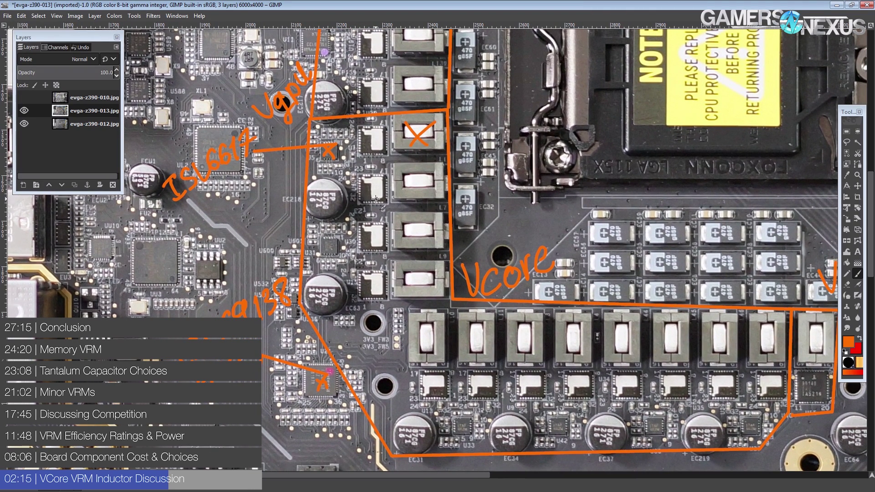
# - Draw a stroke along the Vcore inductors, undo it, and circle the uppermost Vcore phase for emphasis
pyautogui.scroll(-4, 380, 208)
pyautogui.hscroll(1, 380, 207)
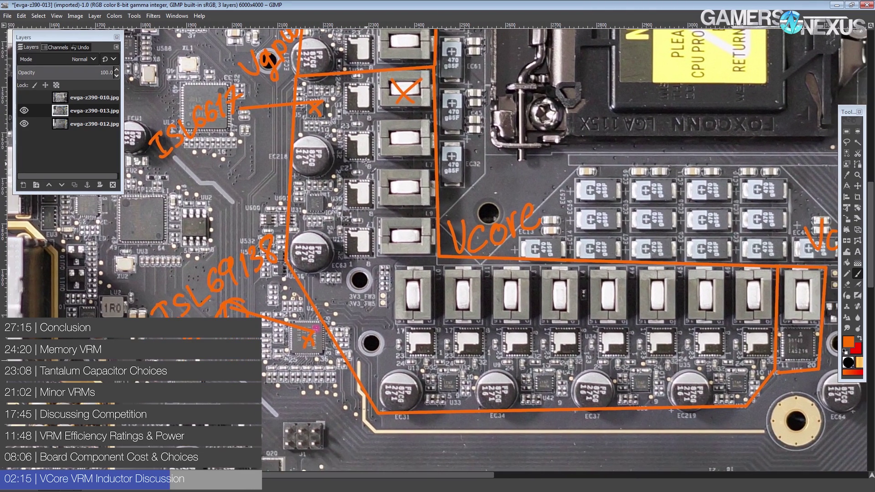
pyautogui.moveTo(413, 78)
pyautogui.mouseDown()
pyautogui.moveTo(410, 109)
pyautogui.moveTo(422, 279)
pyautogui.moveTo(743, 284)
pyautogui.mouseUp()
pyautogui.hotkey('ctrl', 'z')
pyautogui.scroll(8, 398, 157)
pyautogui.hscroll(1, 397, 156)
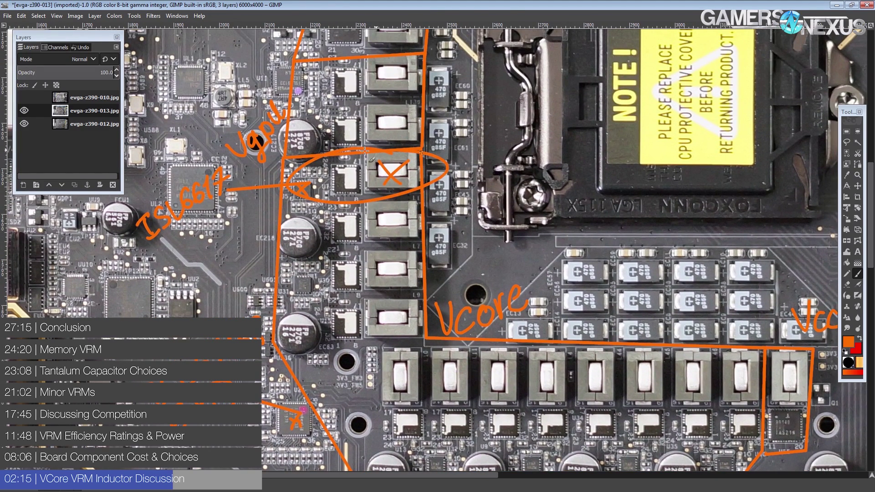
# - Handwrite "150nH" beside the uppermost Vcore inductor with a leader line running to its X mark
pyautogui.scroll(-1, 377, 186)
pyautogui.hscroll(1, 377, 185)
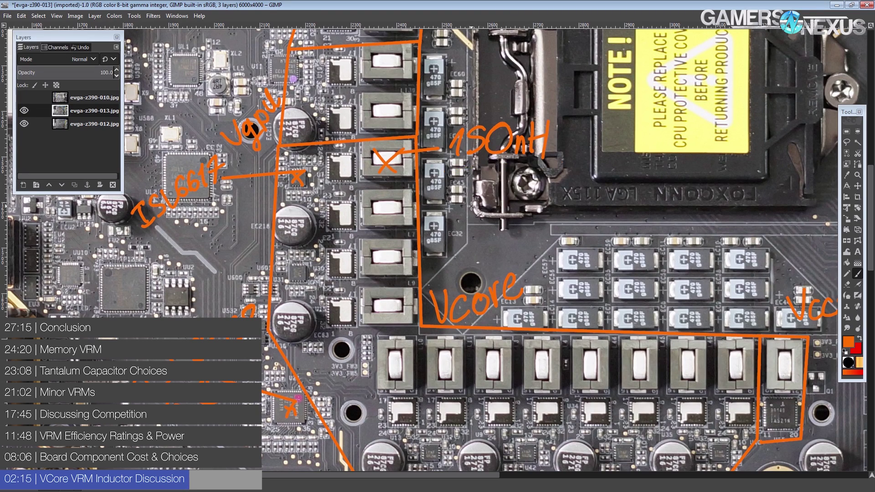
pyautogui.scroll(-2, 433, 157)
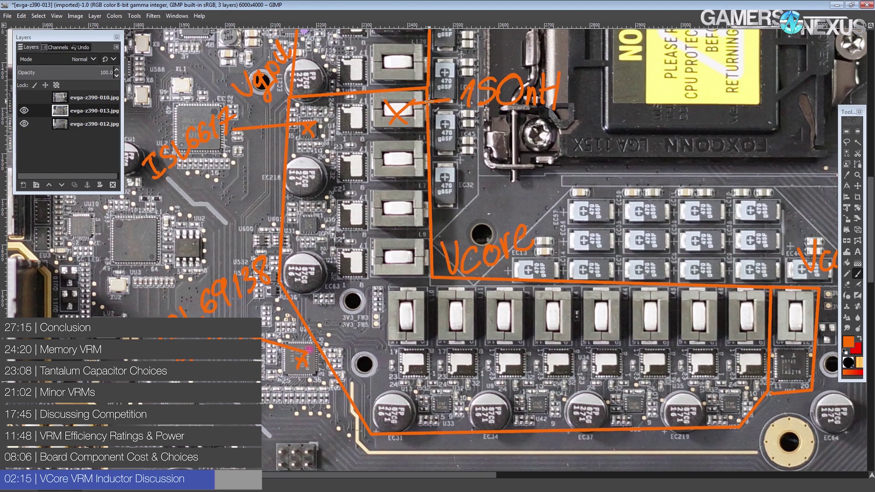
# - Underline the handwritten 150nH label for emphasis, and undo the underline
pyautogui.moveTo(449, 193)
pyautogui.mouseDown()
pyautogui.moveTo(446, 224)
pyautogui.moveTo(444, 186)
pyautogui.mouseUp()
pyautogui.moveTo(459, 104); pyautogui.dragTo(555, 106)
pyautogui.hotkey('ctrl', 'z')
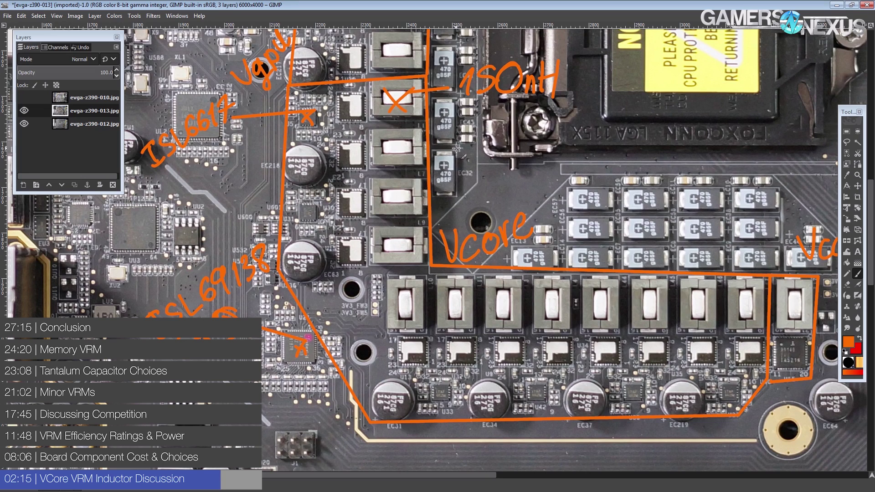
pyautogui.scroll(2, 457, 147)
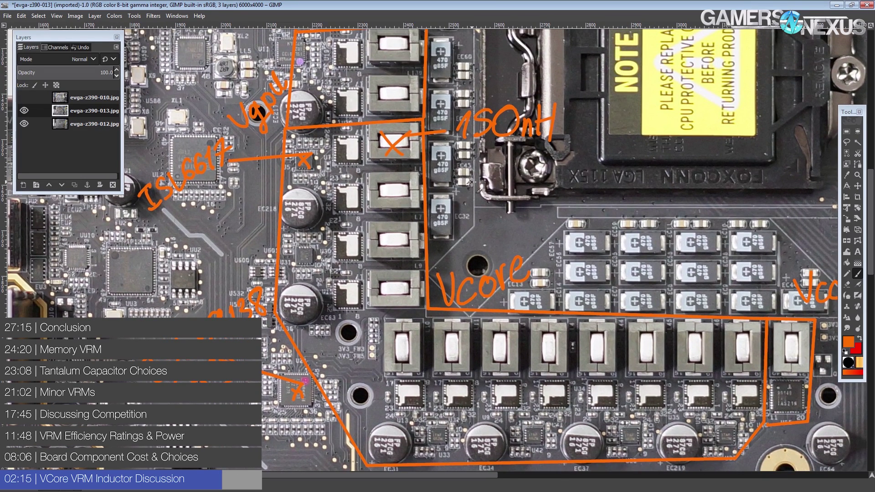
pyautogui.moveTo(455, 146); pyautogui.dragTo(573, 143)
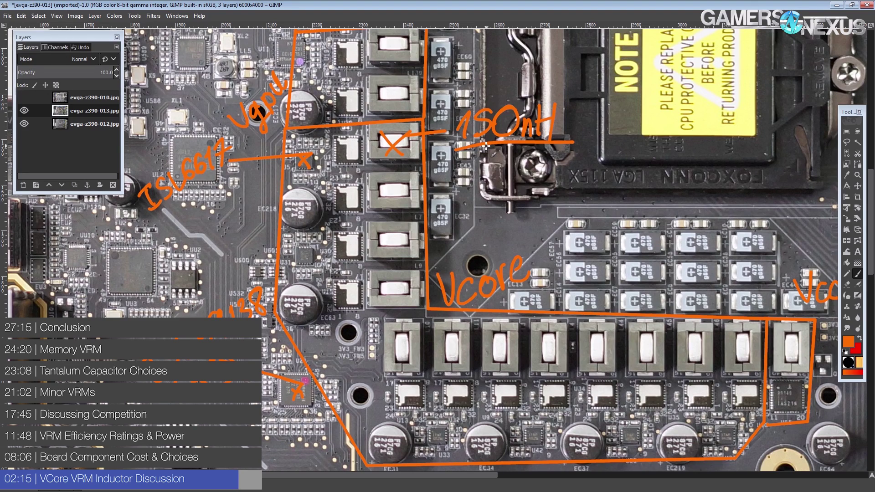
pyautogui.hotkey('ctrl', 'z')
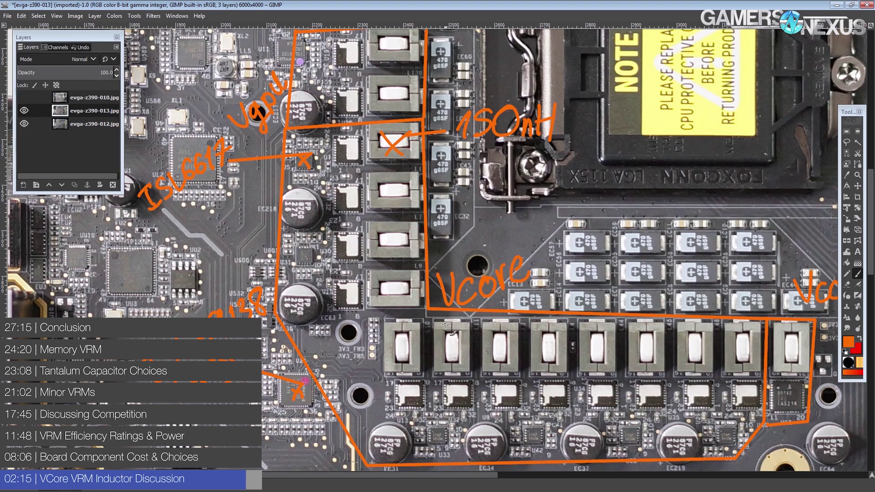
# - Mark the first power stage of the lower Vcore row with an X and draw a straight leader line from it to below the Vcore outline
pyautogui.scroll(-2, 347, 192)
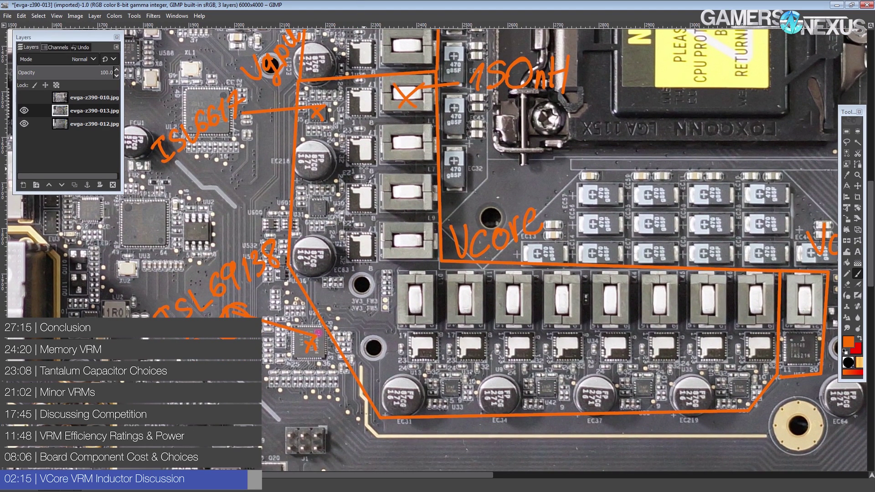
pyautogui.moveTo(370, 207); pyautogui.dragTo(418, 230)
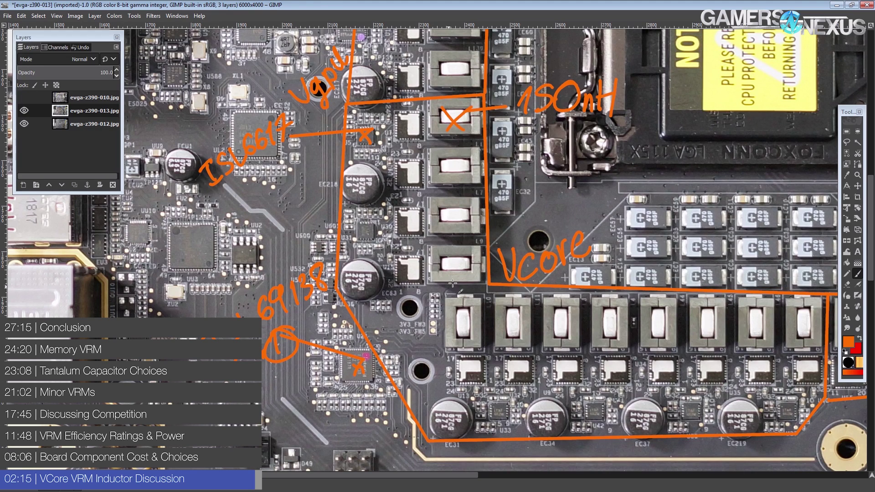
pyautogui.moveTo(441, 258); pyautogui.dragTo(427, 339)
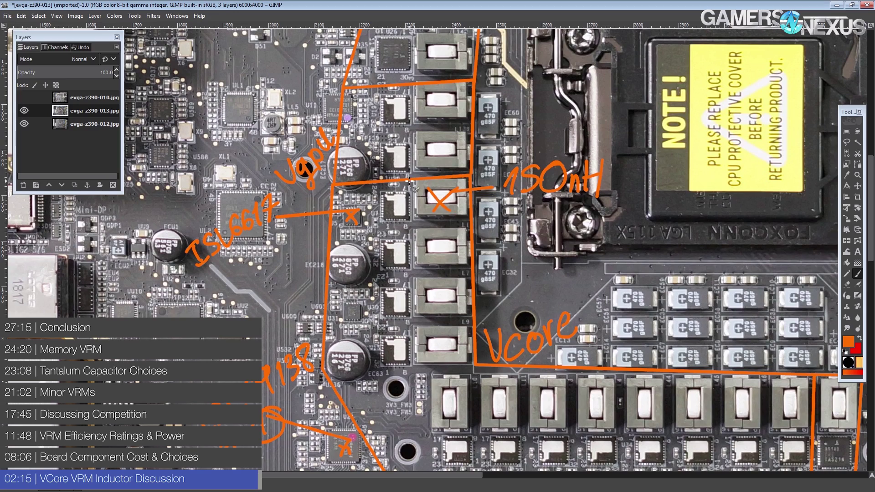
pyautogui.scroll(-6, 408, 191)
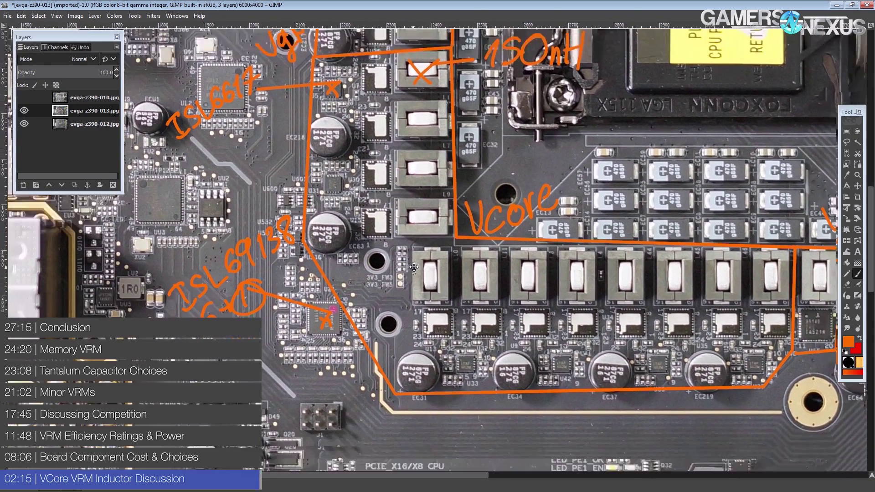
pyautogui.scroll(-2, 413, 239)
pyautogui.scroll(-1, 411, 220)
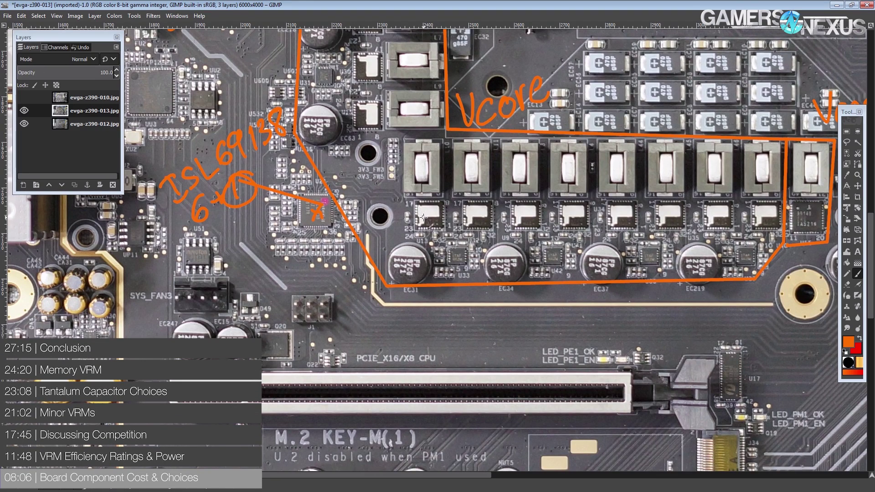
pyautogui.moveTo(418, 211)
pyautogui.mouseDown()
pyautogui.moveTo(445, 223)
pyautogui.moveTo(428, 222)
pyautogui.mouseUp()
pyautogui.keyDown('shift'); pyautogui.click(392, 321); pyautogui.keyUp('shift')
pyautogui.scroll(2, 388, 290)
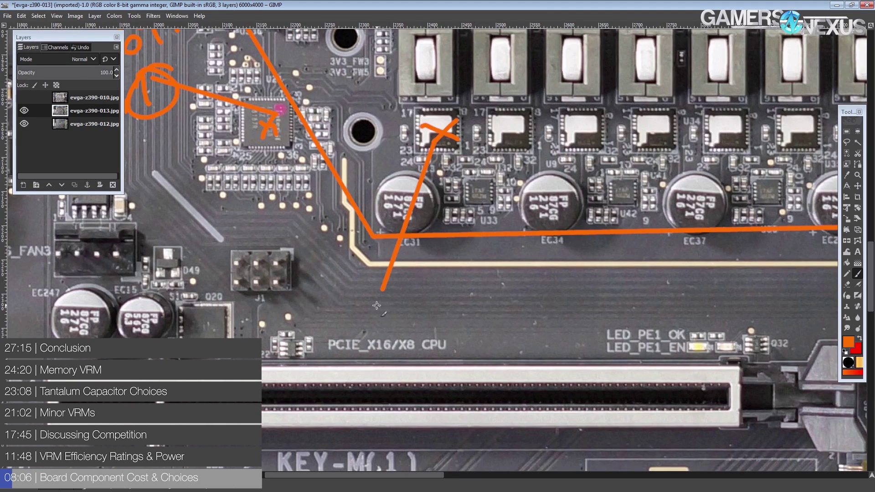
# - Handwrite "ISL99227B" at the free end of the power stage's leader line
pyautogui.moveTo(382, 293)
pyautogui.mouseDown()
pyautogui.moveTo(362, 304)
pyautogui.moveTo(373, 311)
pyautogui.moveTo(388, 292)
pyautogui.mouseUp()
pyautogui.moveTo(365, 327); pyautogui.dragTo(388, 321)
pyautogui.moveTo(410, 289)
pyautogui.mouseDown()
pyautogui.moveTo(395, 321)
pyautogui.moveTo(425, 313)
pyautogui.mouseUp()
pyautogui.moveTo(458, 287)
pyautogui.mouseDown()
pyautogui.moveTo(438, 301)
pyautogui.moveTo(451, 312)
pyautogui.moveTo(472, 309)
pyautogui.mouseUp()
pyautogui.moveTo(485, 279)
pyautogui.mouseDown()
pyautogui.moveTo(506, 302)
pyautogui.moveTo(533, 298)
pyautogui.mouseUp()
pyautogui.moveTo(539, 283)
pyautogui.mouseDown()
pyautogui.moveTo(558, 278)
pyautogui.moveTo(545, 299)
pyautogui.moveTo(585, 262)
pyautogui.moveTo(571, 296)
pyautogui.mouseUp()
# - Handwrite "60A SPS" beneath the ISL99227B label
pyautogui.scroll(-3, 476, 306)
pyautogui.moveTo(432, 251); pyautogui.dragTo(414, 265)
pyautogui.moveTo(455, 241); pyautogui.dragTo(457, 246)
pyautogui.moveTo(474, 277)
pyautogui.mouseDown()
pyautogui.moveTo(499, 269)
pyautogui.moveTo(500, 257)
pyautogui.mouseUp()
pyautogui.moveTo(549, 232)
pyautogui.mouseDown()
pyautogui.moveTo(528, 259)
pyautogui.moveTo(556, 262)
pyautogui.mouseUp()
pyautogui.moveTo(559, 224); pyautogui.dragTo(564, 243)
pyautogui.moveTo(602, 218)
pyautogui.mouseDown()
pyautogui.moveTo(593, 216)
pyautogui.moveTo(581, 254)
pyautogui.mouseUp()
pyautogui.scroll(5, 497, 389)
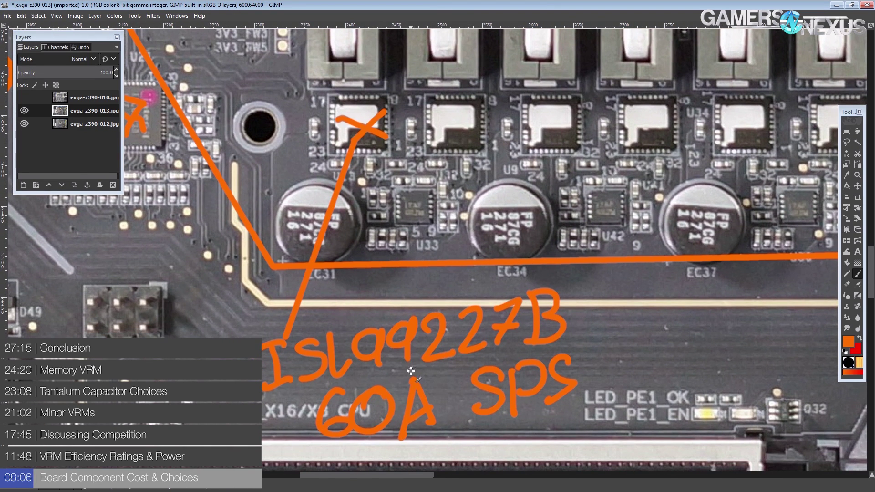
# - Look over the annotated VRM sections around the CPU socket, from the memory slots down to the lower Vcore row
pyautogui.moveTo(452, 369); pyautogui.dragTo(426, 283)
pyautogui.scroll(3, 519, 321)
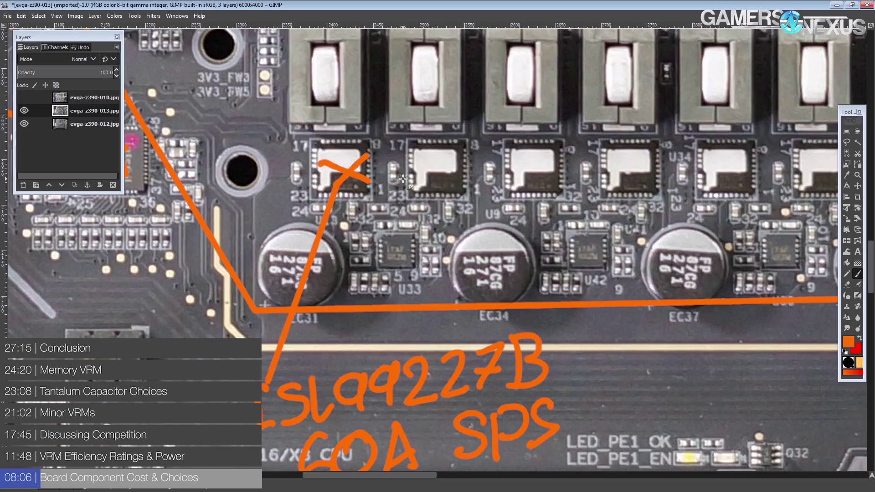
pyautogui.scroll(-4, 420, 365)
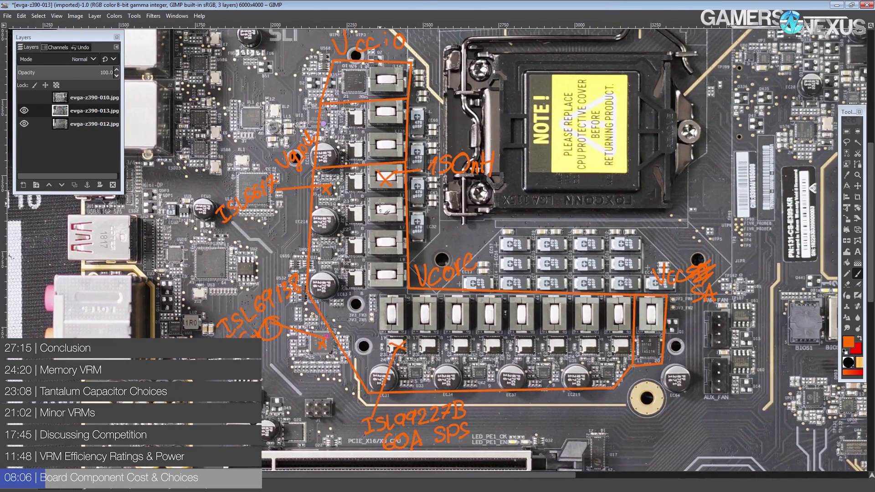
pyautogui.moveTo(409, 161); pyautogui.dragTo(399, 199)
pyautogui.scroll(3, 347, 245)
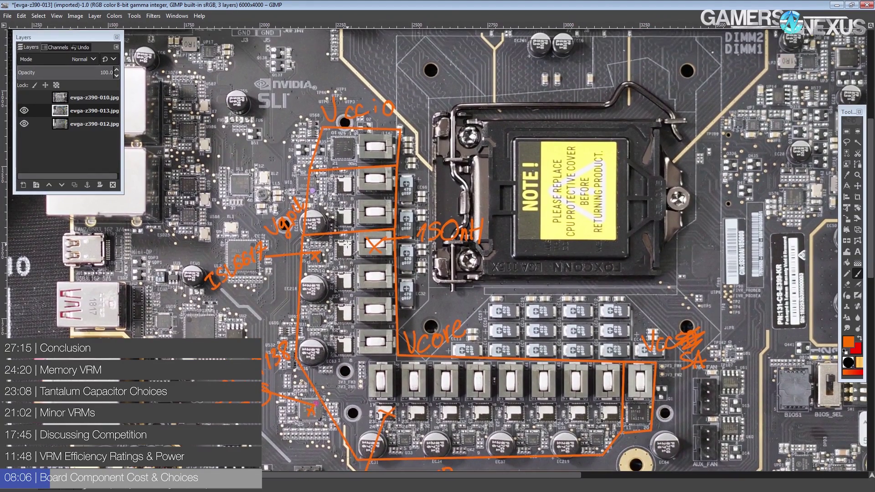
pyautogui.scroll(4, 352, 175)
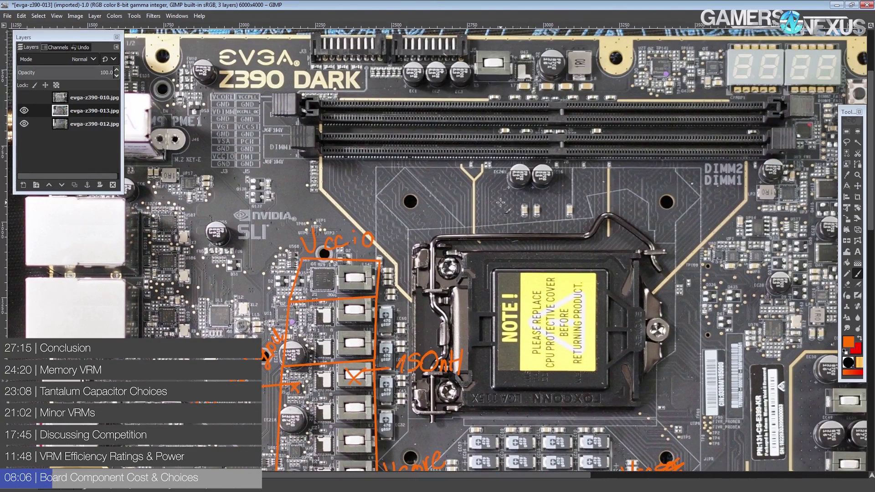
pyautogui.scroll(-4, 497, 99)
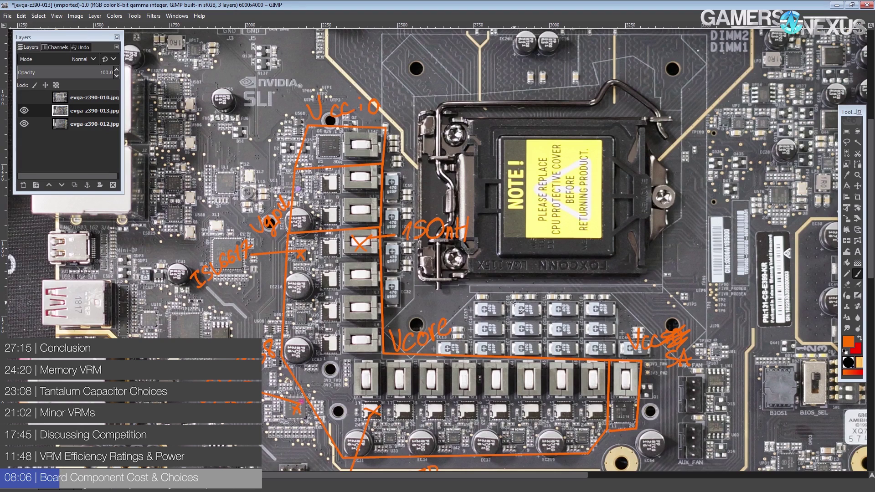
pyautogui.scroll(-3, 515, 303)
pyautogui.scroll(3, 334, 255)
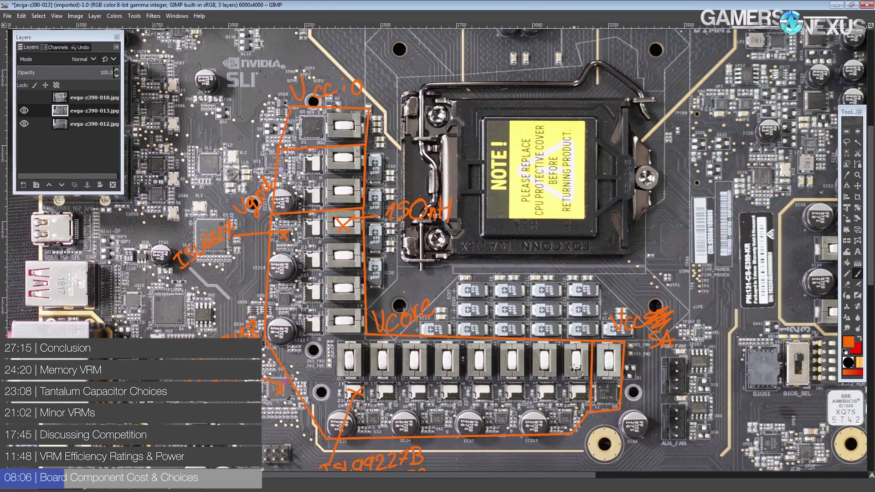
pyautogui.scroll(-4, 448, 152)
pyautogui.moveTo(447, 152); pyautogui.dragTo(457, 161)
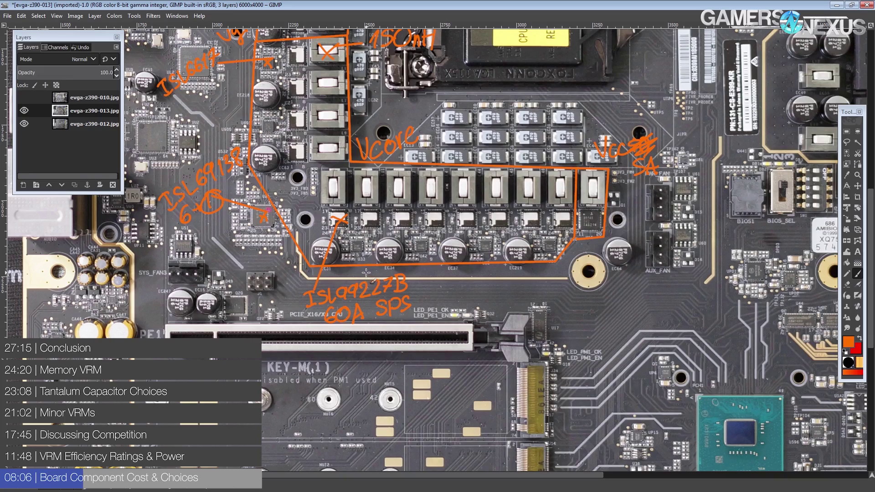
# - Circle the second power stage of the lower Vcore row up close, and undo the circle
pyautogui.scroll(3, 366, 272)
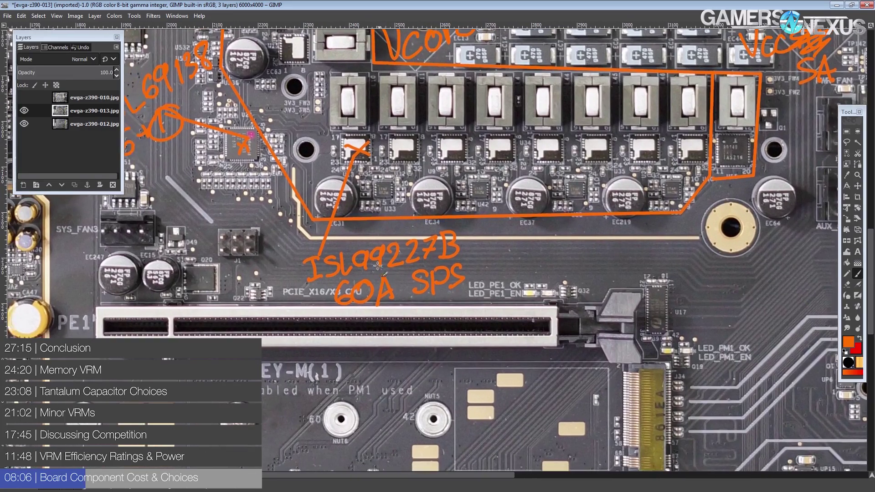
pyautogui.scroll(4, 376, 141)
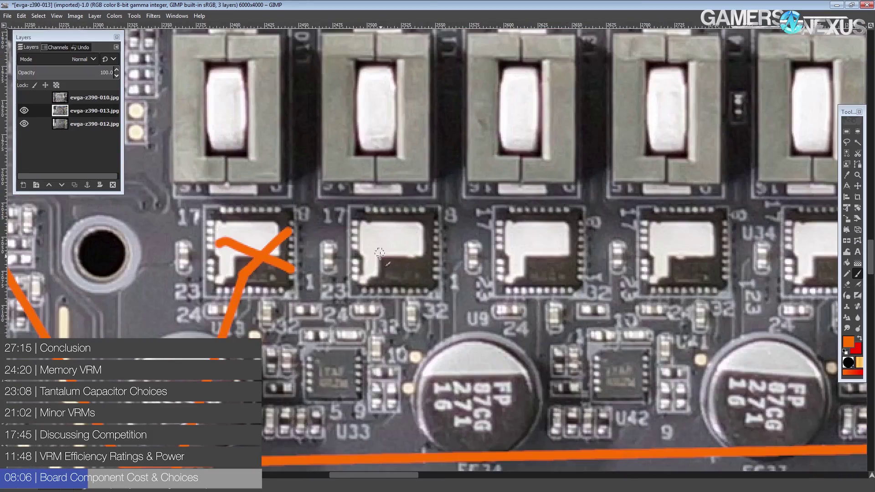
pyautogui.moveTo(359, 219)
pyautogui.mouseDown()
pyautogui.moveTo(365, 263)
pyautogui.moveTo(358, 276)
pyautogui.moveTo(378, 281)
pyautogui.moveTo(384, 260)
pyautogui.moveTo(434, 243)
pyautogui.moveTo(432, 222)
pyautogui.moveTo(357, 215)
pyautogui.mouseUp()
pyautogui.hotkey('ctrl', 'z')
pyautogui.scroll(-3, 396, 278)
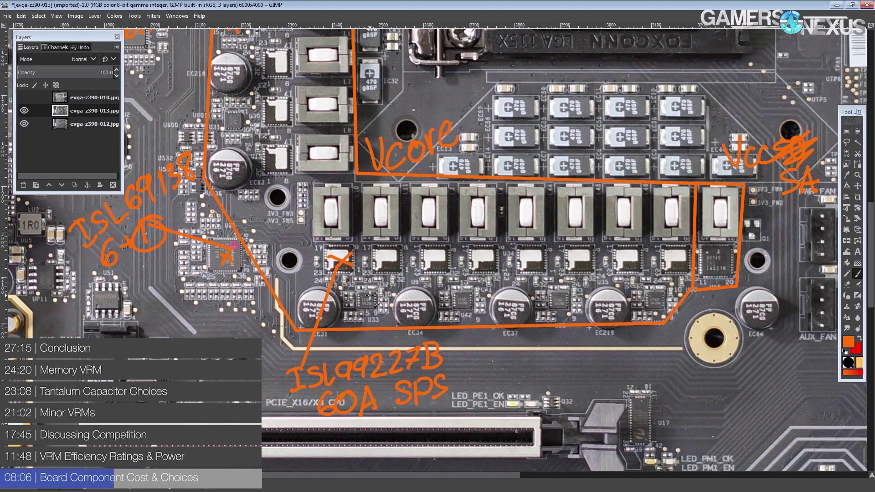
# - Mark the second power stage of the lower Vcore row with a small X, and undo the mark
pyautogui.scroll(-2, 439, 253)
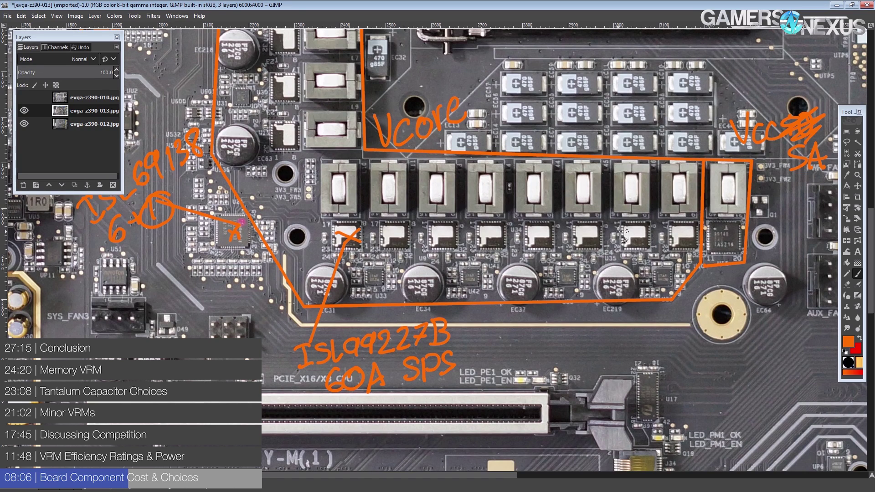
pyautogui.moveTo(389, 237); pyautogui.dragTo(424, 227)
pyautogui.hotkey('ctrl', 'z')
pyautogui.scroll(1, 399, 208)
pyautogui.moveTo(383, 248)
pyautogui.mouseDown()
pyautogui.moveTo(397, 259)
pyautogui.moveTo(383, 260)
pyautogui.mouseUp()
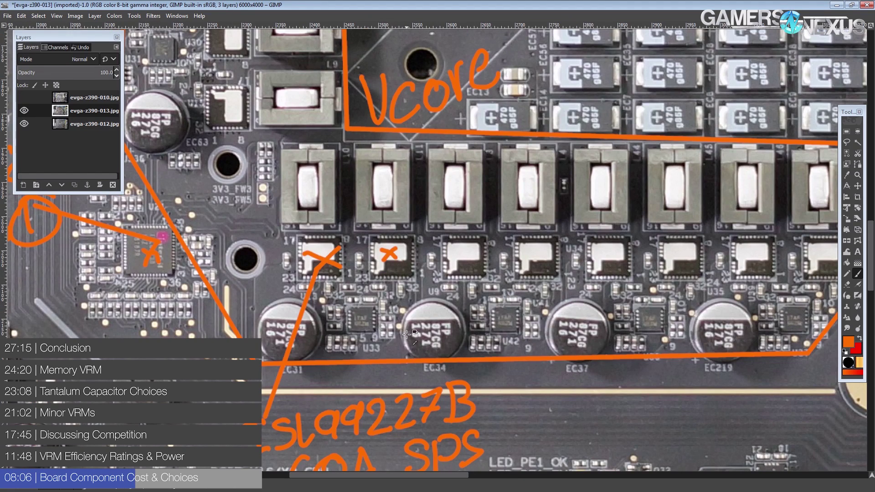
pyautogui.hotkey('ctrl', 'z')
pyautogui.hotkey('ctrl', 'z')
pyautogui.moveTo(386, 248)
pyautogui.mouseDown()
pyautogui.moveTo(375, 261)
pyautogui.moveTo(385, 248)
pyautogui.moveTo(411, 255)
pyautogui.moveTo(417, 275)
pyautogui.mouseUp()
pyautogui.click(401, 266)
pyautogui.moveTo(451, 248)
pyautogui.mouseDown()
pyautogui.moveTo(444, 243)
pyautogui.moveTo(450, 267)
pyautogui.mouseUp()
pyautogui.hotkey('ctrl', 'z')
pyautogui.hotkey('ctrl', 'z')
pyautogui.hotkey('ctrl', 'z')
pyautogui.hotkey('ctrl', 'z')
# - Circle the second power stage of the lower Vcore row
pyautogui.moveTo(394, 236); pyautogui.dragTo(388, 236)
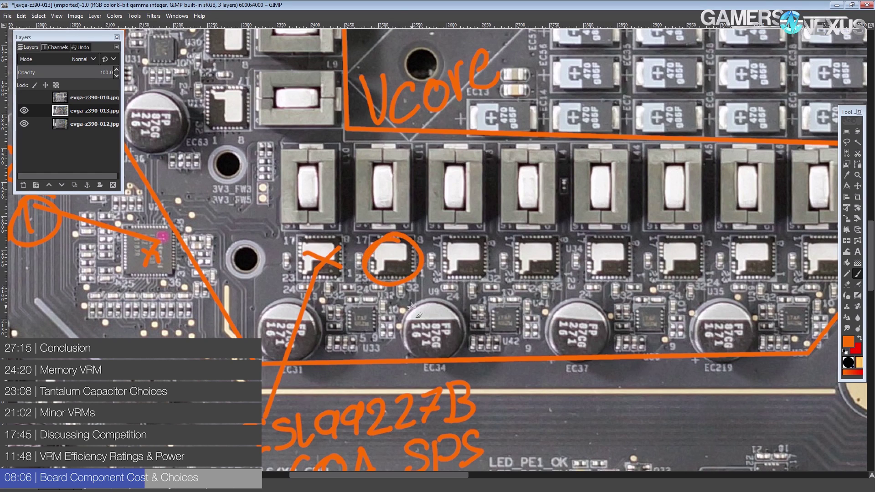
# - Undo the circle on the second lower Vcore power stage, and write a trial note across the neighbouring stages, undoing it too
pyautogui.hotkey('ctrl', 'z')
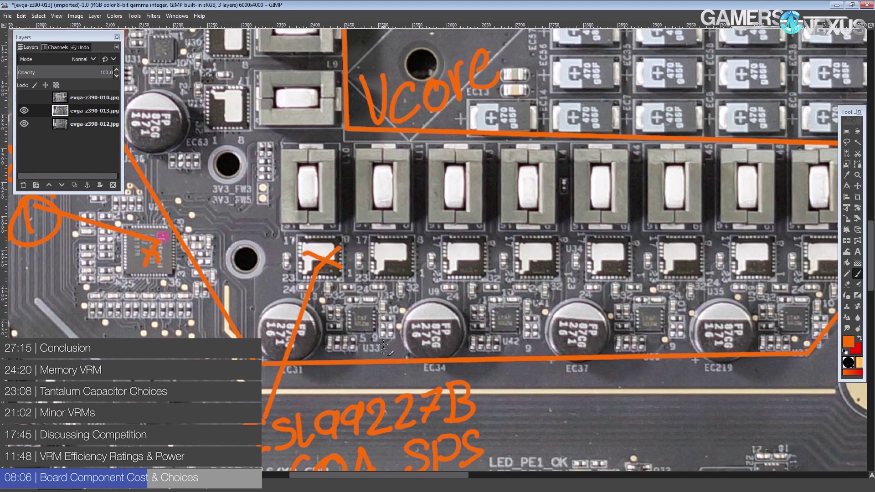
pyautogui.scroll(-1, 382, 321)
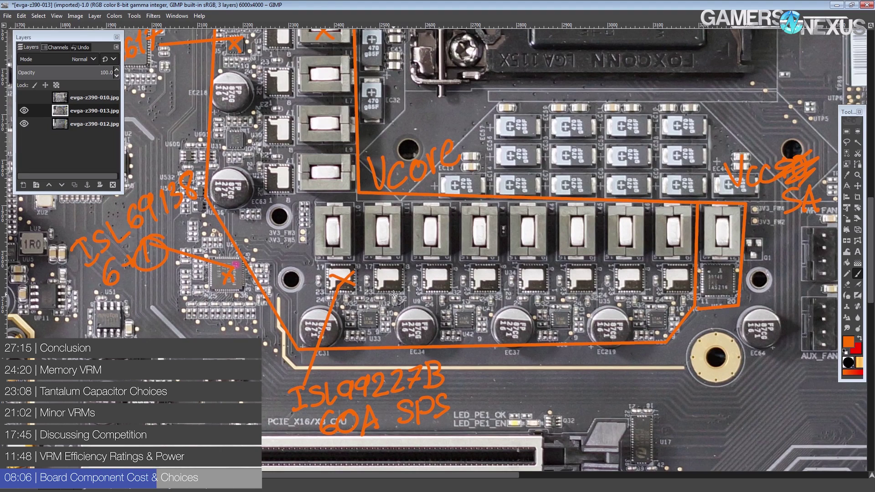
pyautogui.moveTo(384, 279)
pyautogui.mouseDown()
pyautogui.moveTo(395, 287)
pyautogui.moveTo(385, 297)
pyautogui.moveTo(415, 275)
pyautogui.moveTo(424, 291)
pyautogui.mouseUp()
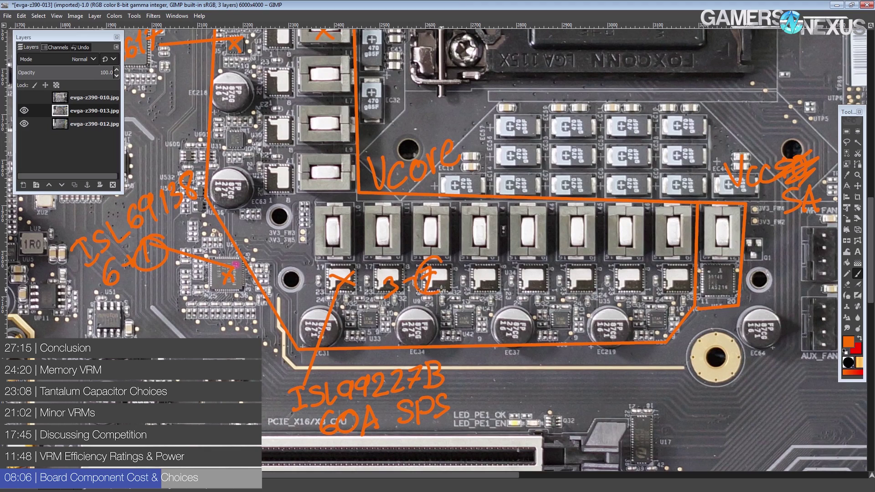
pyautogui.hotkey('ctrl', 'z')
pyautogui.hotkey('ctrl', 'z')
pyautogui.hotkey('ctrl', 'z')
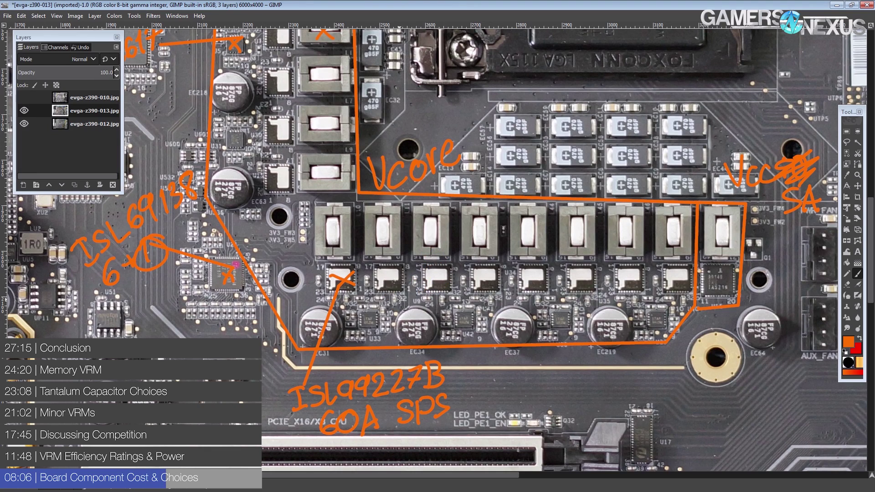
# - Hide the evga-z390-013.jpg layer to show the board's back, outline the L-shaped VRM area around the metal strips, and undo the outline
pyautogui.scroll(-2, 399, 299)
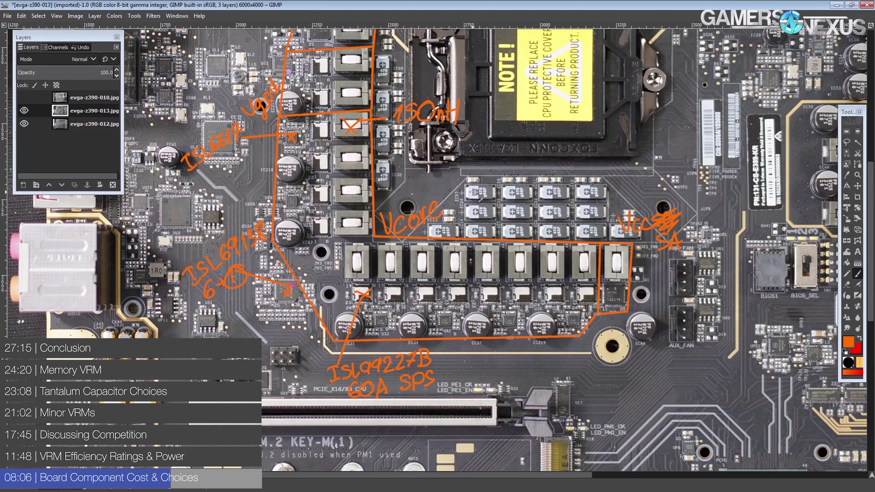
pyautogui.scroll(1, 384, 301)
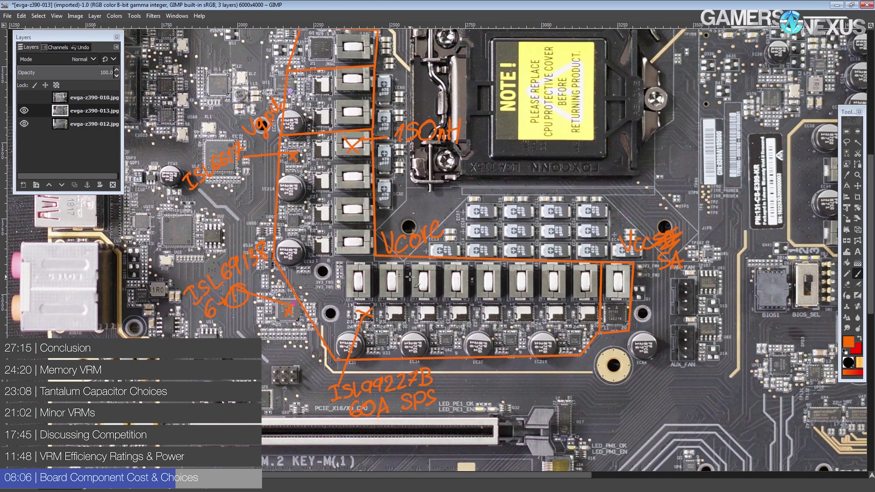
pyautogui.scroll(-1, 385, 315)
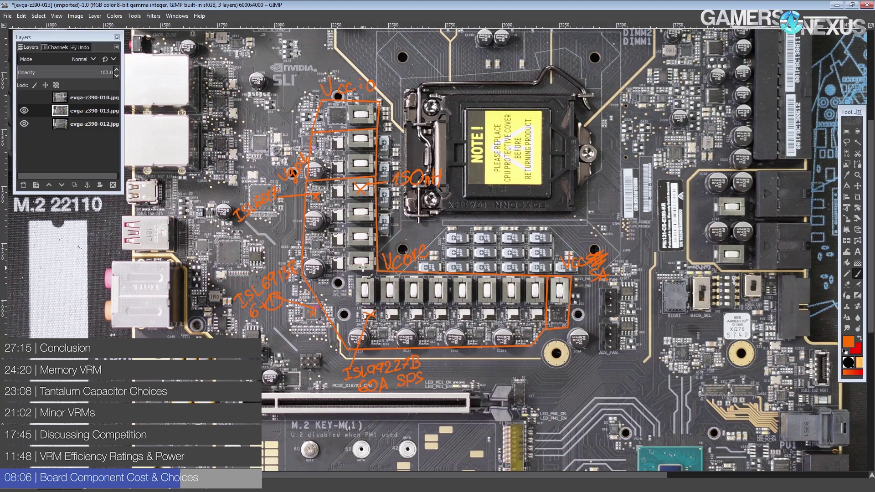
pyautogui.scroll(-4, 375, 308)
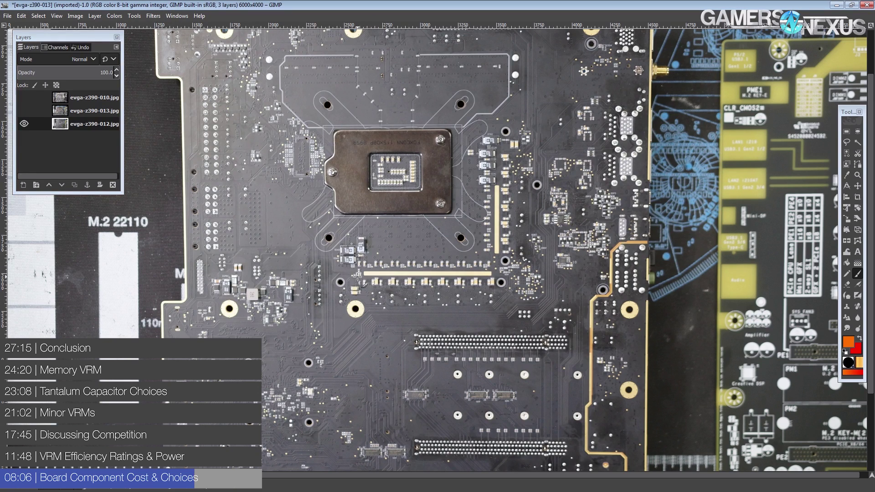
pyautogui.moveTo(357, 276)
pyautogui.mouseDown()
pyautogui.moveTo(361, 286)
pyautogui.moveTo(494, 286)
pyautogui.moveTo(514, 210)
pyautogui.moveTo(501, 183)
pyautogui.moveTo(486, 183)
pyautogui.mouseUp()
pyautogui.scroll(2, 468, 256)
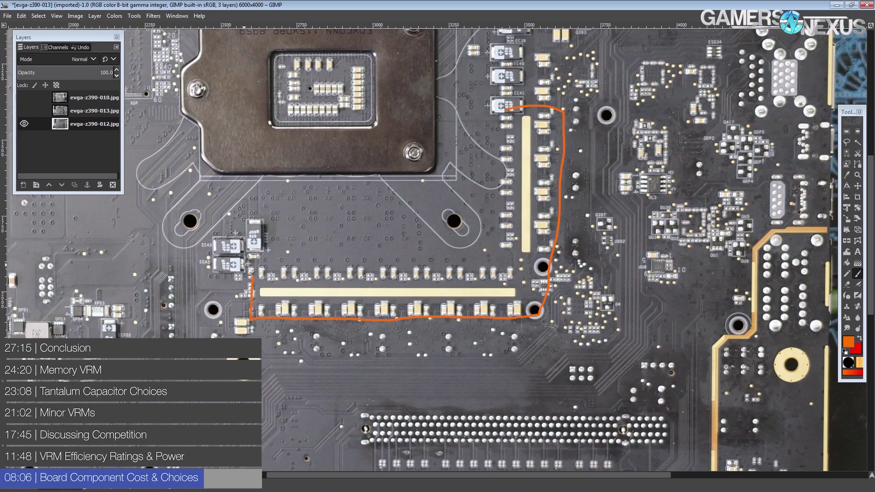
pyautogui.moveTo(250, 272)
pyautogui.mouseDown()
pyautogui.moveTo(509, 264)
pyautogui.moveTo(511, 108)
pyautogui.mouseUp()
pyautogui.hotkey('ctrl', 'z')
pyautogui.hotkey('ctrl', 'z')
# - Trace over the two exposed metal strips on the board's back, add a wavy line along the horizontal strip, and undo the strokes
pyautogui.moveTo(260, 292); pyautogui.dragTo(496, 295)
pyautogui.moveTo(527, 246); pyautogui.dragTo(527, 124)
pyautogui.hotkey('ctrl', 'z')
pyautogui.hotkey('ctrl', 'z')
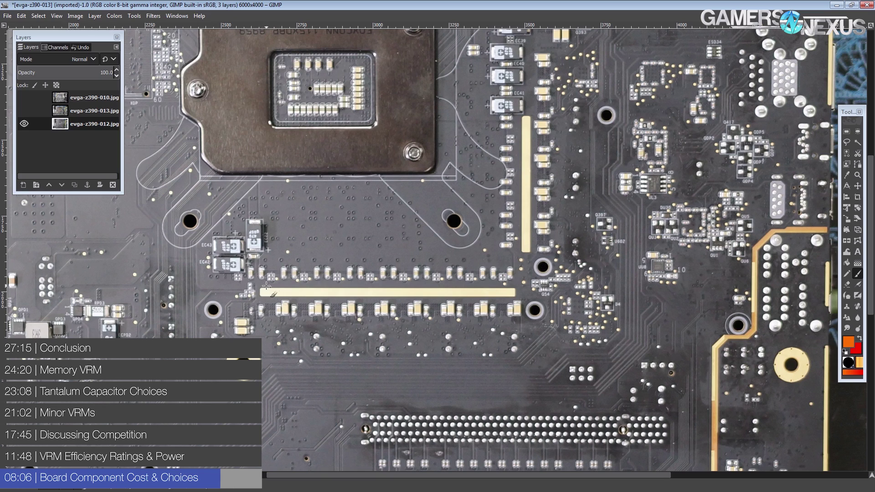
pyautogui.moveTo(262, 291); pyautogui.dragTo(506, 301)
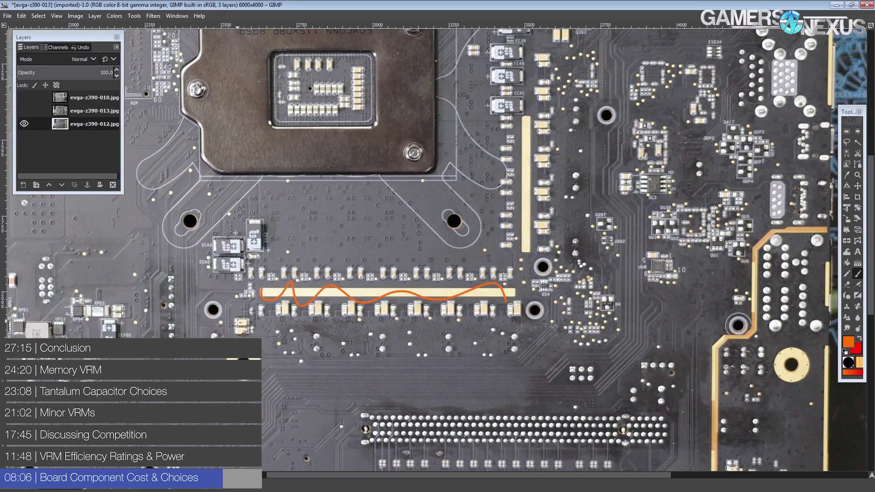
pyautogui.hotkey('ctrl', 'z')
# - Draw a stroke across the upper part of the board's back, undo it, and show the evga-z390-013.jpg layer again
pyautogui.press('-')
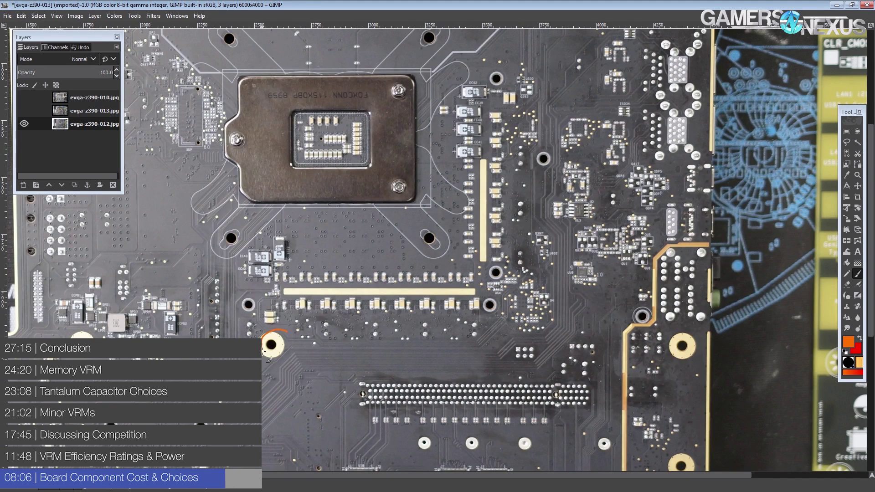
pyautogui.press('-')
pyautogui.moveTo(365, 301); pyautogui.dragTo(408, 374)
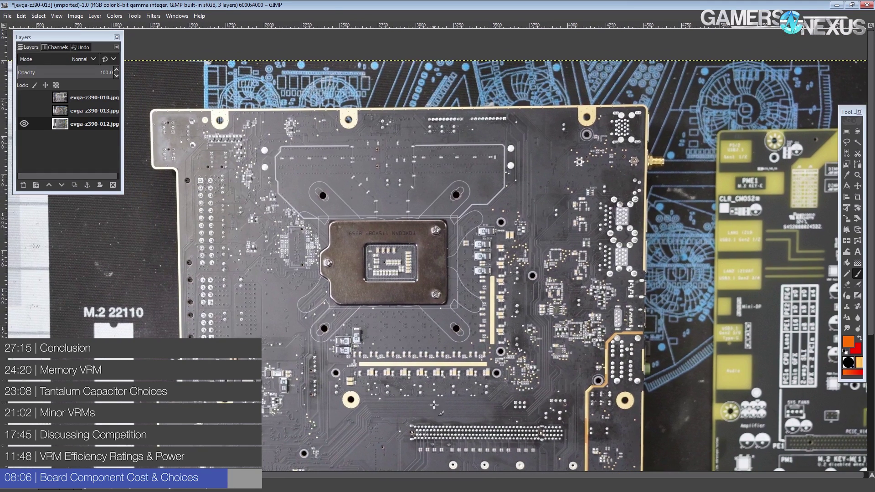
pyautogui.moveTo(154, 165)
pyautogui.mouseDown()
pyautogui.moveTo(158, 110)
pyautogui.moveTo(223, 106)
pyautogui.moveTo(600, 105)
pyautogui.moveTo(649, 151)
pyautogui.mouseUp()
pyautogui.hotkey('ctrl', 'z')
pyautogui.press('-')
pyautogui.scroll(-3, 429, 246)
pyautogui.scroll(1, 492, 182)
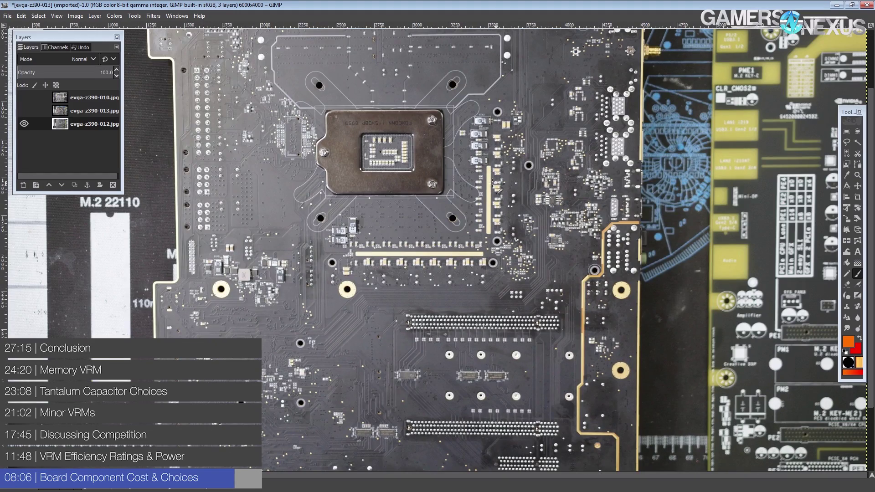
pyautogui.click(24, 111)
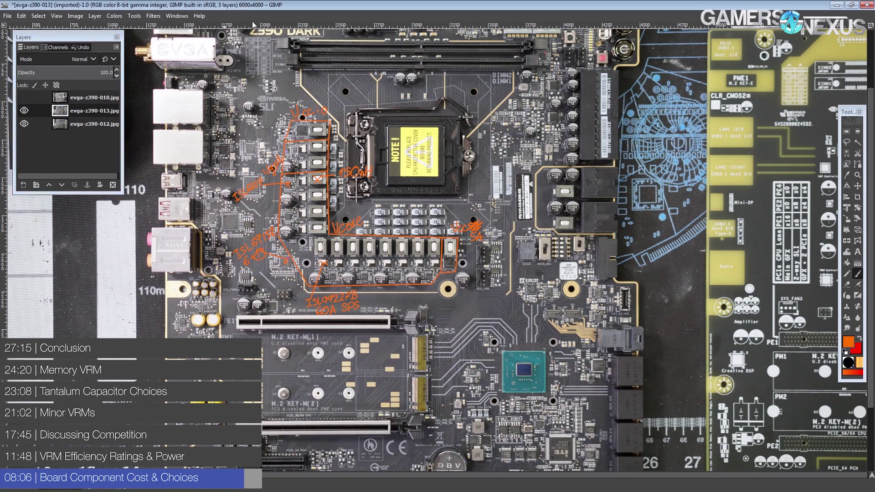
# - Draw an arrow from the lower Vcore row up into the CPU socket
pyautogui.scroll(2, 472, 207)
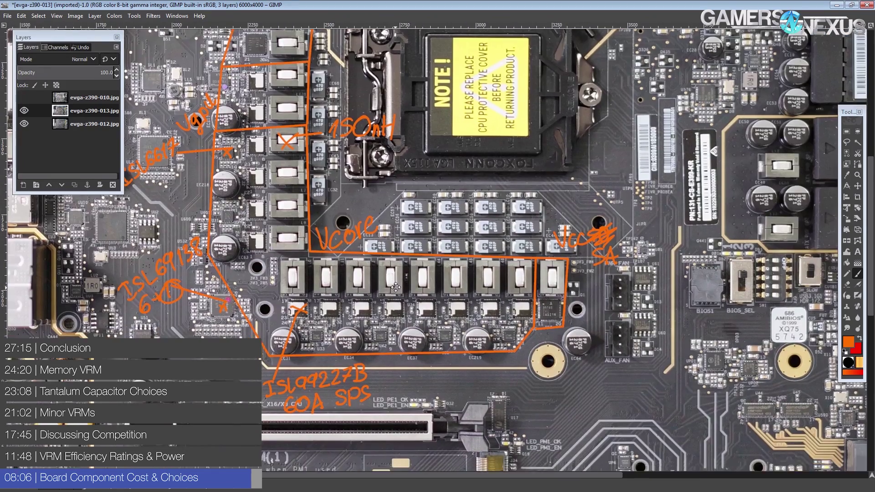
pyautogui.moveTo(395, 287); pyautogui.dragTo(418, 231)
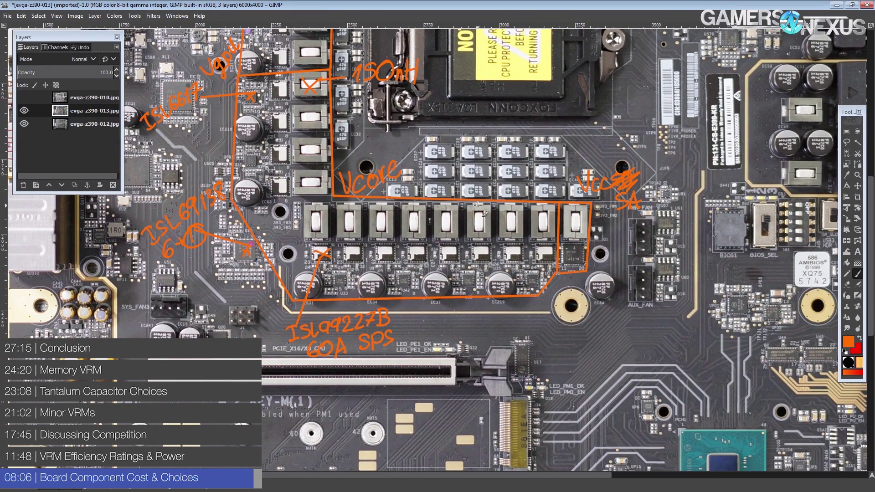
pyautogui.moveTo(283, 327)
pyautogui.mouseDown()
pyautogui.moveTo(289, 366)
pyautogui.moveTo(413, 305)
pyautogui.mouseUp()
pyautogui.moveTo(475, 135); pyautogui.dragTo(387, 243)
pyautogui.keyDown('shift'); pyautogui.click(388, 157); pyautogui.keyUp('shift')
pyautogui.moveTo(388, 157)
pyautogui.mouseDown()
pyautogui.moveTo(393, 174)
pyautogui.moveTo(388, 157)
pyautogui.moveTo(372, 172)
pyautogui.mouseUp()
pyautogui.moveTo(388, 157)
pyautogui.mouseDown()
pyautogui.moveTo(372, 172)
pyautogui.moveTo(384, 279)
pyautogui.moveTo(394, 286)
pyautogui.moveTo(399, 211)
pyautogui.moveTo(429, 157)
pyautogui.moveTo(400, 154)
pyautogui.moveTo(444, 157)
pyautogui.moveTo(402, 181)
pyautogui.moveTo(385, 158)
pyautogui.moveTo(392, 180)
pyautogui.moveTo(399, 147)
pyautogui.moveTo(422, 147)
pyautogui.mouseUp()
# - Handwrite the operating conditions 1.35V, 500KHz and 5Vdrv in a line across the CPU socket beside the arrowhead
pyautogui.click(411, 146)
pyautogui.moveTo(450, 126)
pyautogui.mouseDown()
pyautogui.moveTo(440, 145)
pyautogui.moveTo(465, 125)
pyautogui.moveTo(510, 139)
pyautogui.moveTo(493, 145)
pyautogui.mouseUp()
pyautogui.moveTo(525, 125)
pyautogui.mouseDown()
pyautogui.moveTo(530, 136)
pyautogui.moveTo(525, 125)
pyautogui.mouseUp()
pyautogui.moveTo(544, 125)
pyautogui.mouseDown()
pyautogui.moveTo(546, 139)
pyautogui.moveTo(545, 124)
pyautogui.mouseUp()
pyautogui.moveTo(561, 118); pyautogui.dragTo(565, 141)
pyautogui.moveTo(601, 120)
pyautogui.mouseDown()
pyautogui.moveTo(592, 141)
pyautogui.moveTo(618, 120)
pyautogui.moveTo(629, 139)
pyautogui.mouseUp()
pyautogui.moveTo(631, 118)
pyautogui.mouseDown()
pyautogui.moveTo(632, 139)
pyautogui.moveTo(650, 137)
pyautogui.mouseUp()
pyautogui.moveTo(654, 128); pyautogui.dragTo(644, 151)
pyautogui.moveTo(623, 158); pyautogui.dragTo(668, 120)
pyautogui.hotkey('ctrl', 'z')
pyautogui.moveTo(586, 162); pyautogui.dragTo(618, 151)
pyautogui.moveTo(643, 96); pyautogui.dragTo(630, 98)
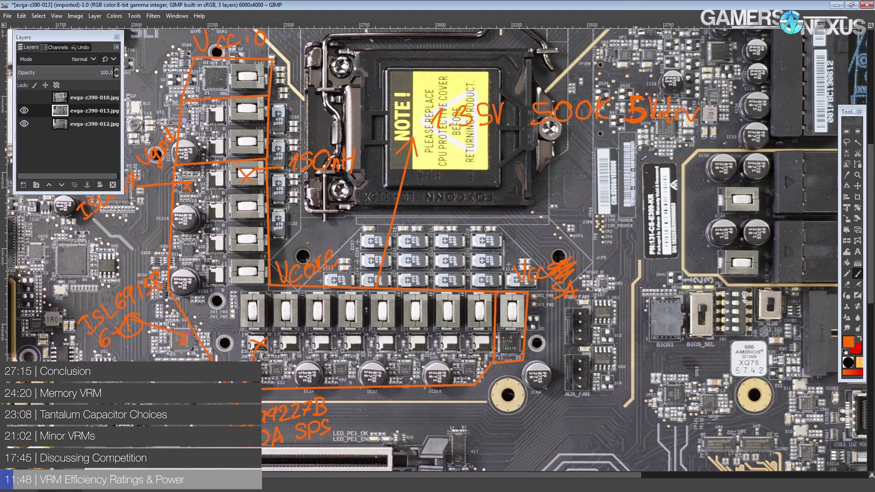
pyautogui.moveTo(537, 133); pyautogui.dragTo(489, 204)
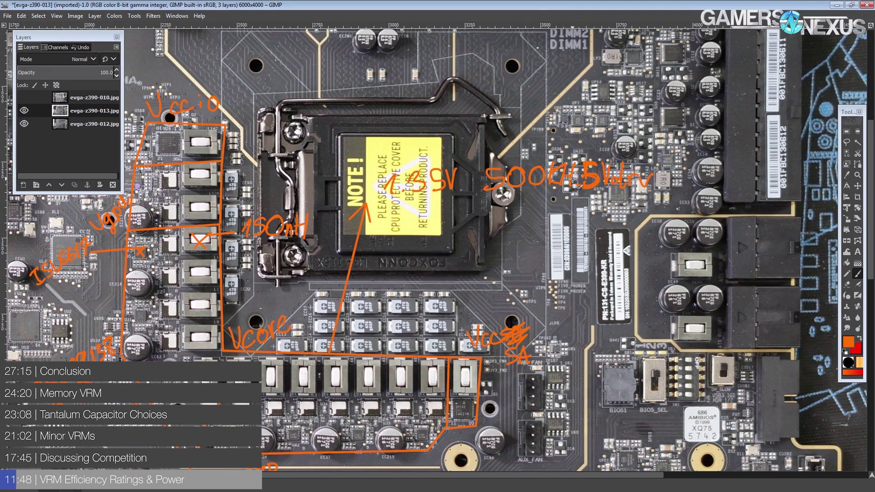
# - Write 1MHz between the ISL6617 and ISL69138 labels and connect it to ISL6617 with a short line
pyautogui.moveTo(453, 254); pyautogui.dragTo(540, 188)
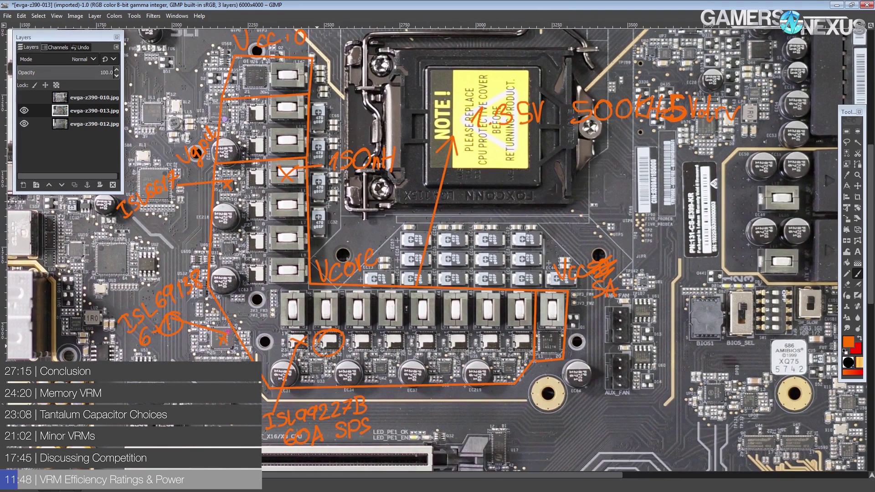
pyautogui.moveTo(169, 313); pyautogui.dragTo(273, 299)
pyautogui.moveTo(223, 268)
pyautogui.mouseDown()
pyautogui.moveTo(237, 253)
pyautogui.moveTo(262, 246)
pyautogui.moveTo(264, 253)
pyautogui.moveTo(267, 243)
pyautogui.moveTo(268, 267)
pyautogui.mouseUp()
pyautogui.moveTo(250, 227); pyautogui.dragTo(253, 191)
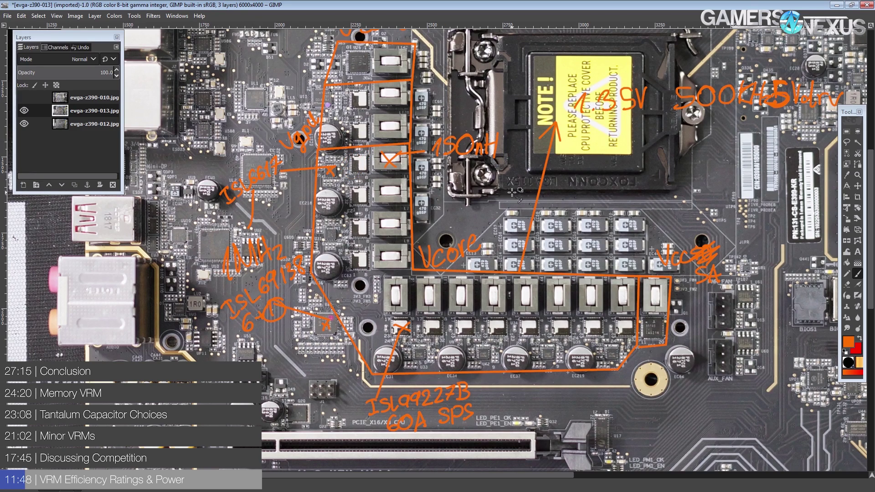
# - Write 100A and 10W as a row below the 1.35V operating conditions
pyautogui.moveTo(399, 176); pyautogui.dragTo(268, 215)
pyautogui.scroll(2, 504, 128)
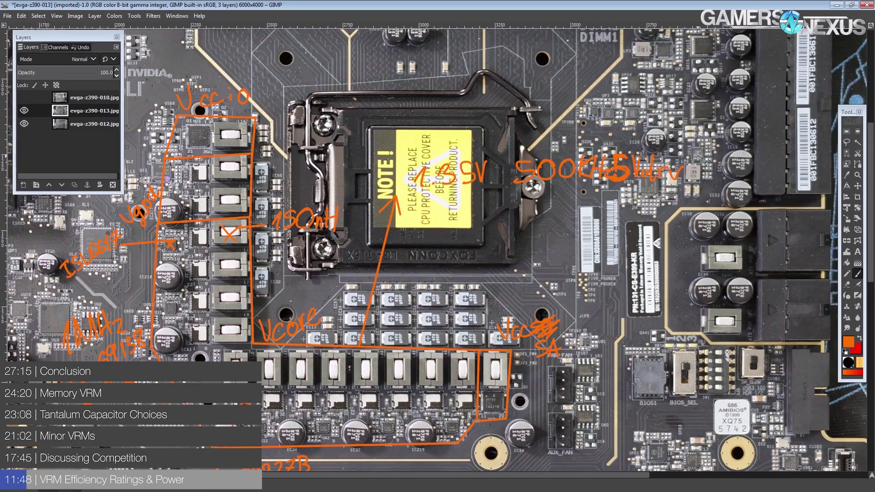
pyautogui.scroll(1, 505, 211)
pyautogui.scroll(-3, 426, 210)
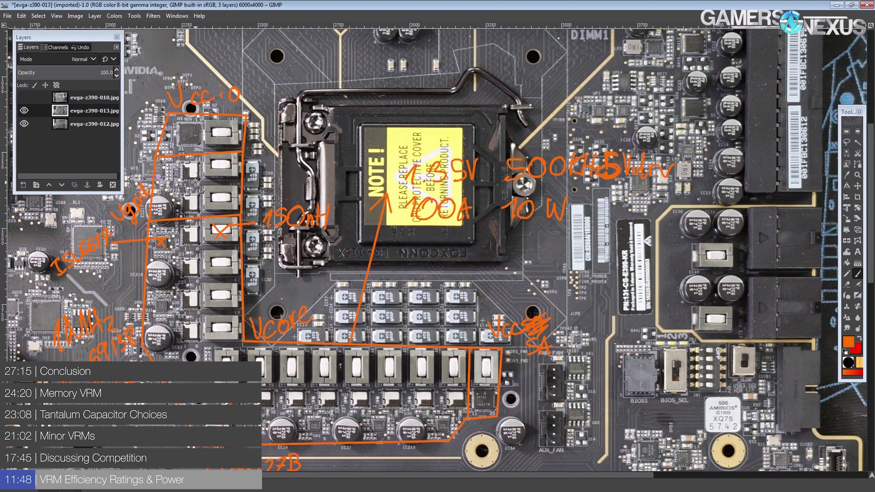
# - Draw a box around the 100A and 10W row, and undo it
pyautogui.moveTo(566, 182)
pyautogui.mouseDown()
pyautogui.moveTo(596, 192)
pyautogui.moveTo(580, 179)
pyautogui.mouseUp()
pyautogui.hotkey('ctrl', 'z')
pyautogui.moveTo(394, 195)
pyautogui.mouseDown()
pyautogui.moveTo(533, 225)
pyautogui.moveTo(571, 192)
pyautogui.mouseUp()
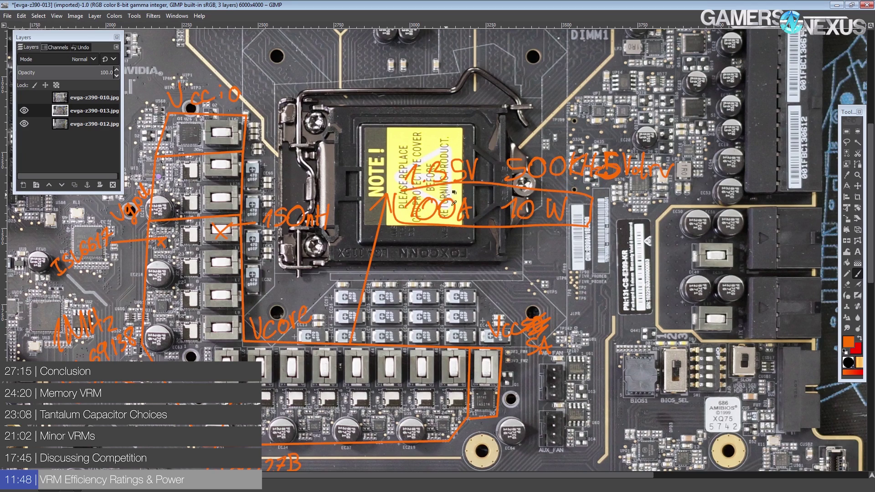
pyautogui.hotkey('ctrl', 'z')
# - Draw the vertical and horizontal axes of a small graph above the 500KHz note, redoing the vertical axis once
pyautogui.scroll(-1, 572, 192)
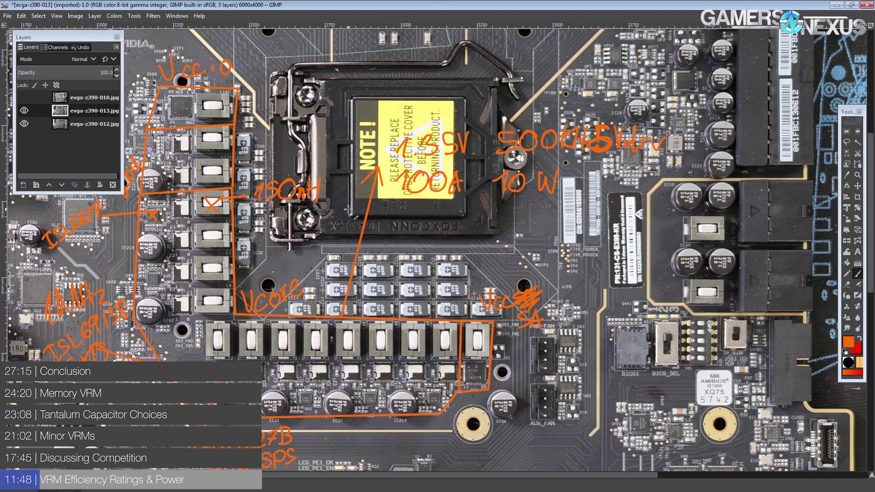
pyautogui.scroll(3, 468, 201)
pyautogui.hscroll(1, 468, 201)
pyautogui.moveTo(455, 104); pyautogui.dragTo(452, 177)
pyautogui.hotkey('ctrl', 'z')
pyautogui.moveTo(452, 107); pyautogui.dragTo(448, 196)
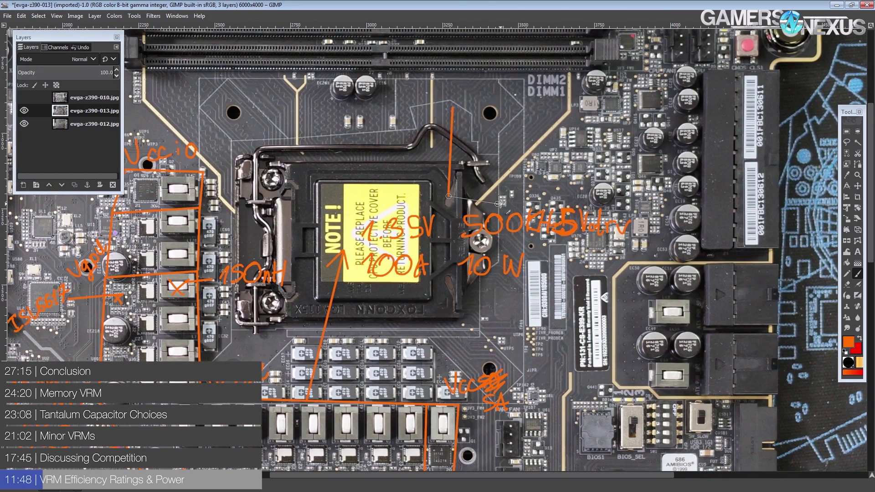
pyautogui.moveTo(485, 240); pyautogui.dragTo(474, 235)
pyautogui.scroll(-6, 474, 235)
pyautogui.hscroll(-1, 474, 235)
pyautogui.scroll(5, 502, 191)
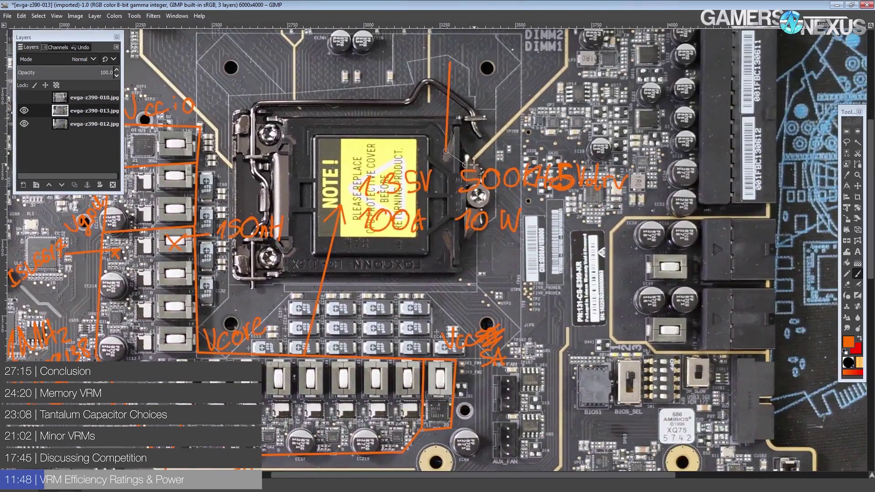
pyautogui.keyDown('shift'); pyautogui.click(550, 153); pyautogui.keyUp('shift')
# - Sketch a curve that rises steeply and falls off inside the graph, and mark its early part with a small circle
pyautogui.moveTo(452, 150)
pyautogui.mouseDown()
pyautogui.moveTo(463, 78)
pyautogui.moveTo(490, 75)
pyautogui.moveTo(542, 109)
pyautogui.mouseUp()
pyautogui.moveTo(457, 90); pyautogui.dragTo(460, 92)
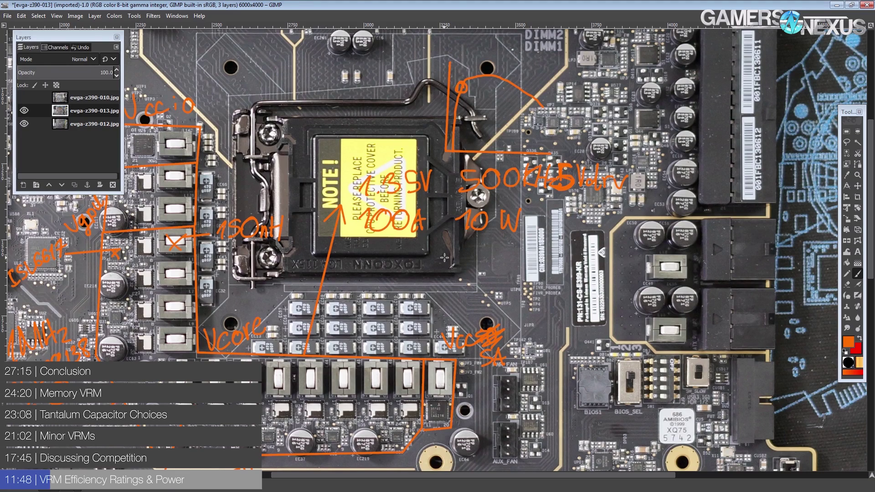
# - Write 200A below the 100A value on the CPU socket
pyautogui.moveTo(426, 343); pyautogui.dragTo(444, 267)
pyautogui.moveTo(382, 156); pyautogui.dragTo(579, 168)
pyautogui.scroll(2, 483, 173)
pyautogui.hscroll(-4, 487, 182)
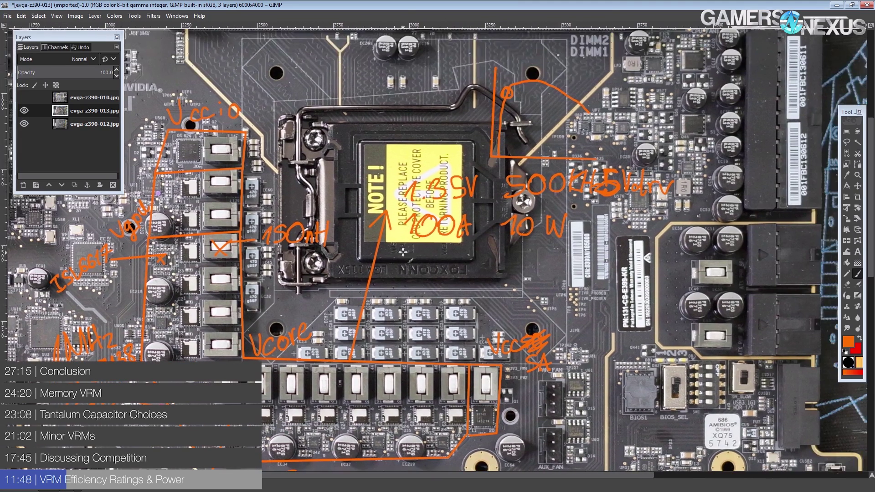
pyautogui.moveTo(470, 228); pyautogui.dragTo(476, 248)
pyautogui.hotkey('ctrl', 'z')
pyautogui.moveTo(576, 246); pyautogui.dragTo(555, 203)
pyautogui.moveTo(385, 205)
pyautogui.mouseDown()
pyautogui.moveTo(412, 204)
pyautogui.moveTo(412, 213)
pyautogui.moveTo(439, 209)
pyautogui.moveTo(435, 218)
pyautogui.moveTo(465, 205)
pyautogui.moveTo(372, 209)
pyautogui.moveTo(437, 191)
pyautogui.mouseUp()
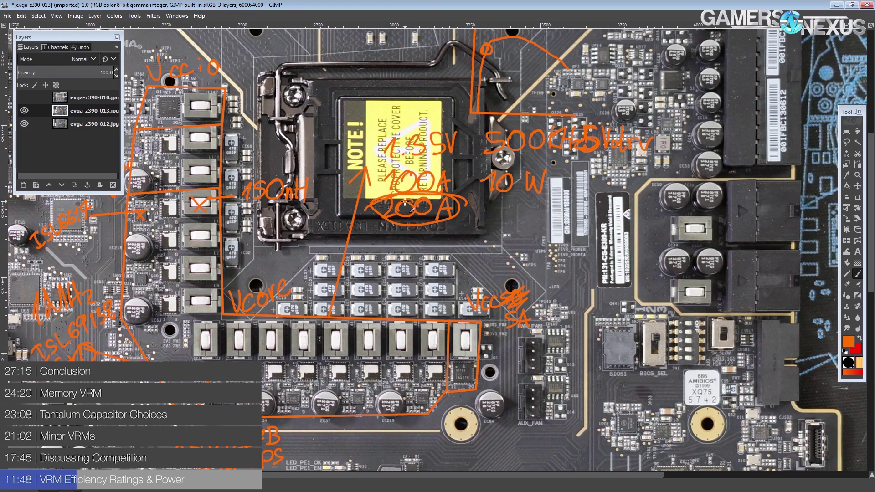
# - Draw further outlines around the 200A value, and undo all the outlines around it
pyautogui.moveTo(389, 209)
pyautogui.mouseDown()
pyautogui.moveTo(439, 224)
pyautogui.moveTo(461, 199)
pyautogui.mouseUp()
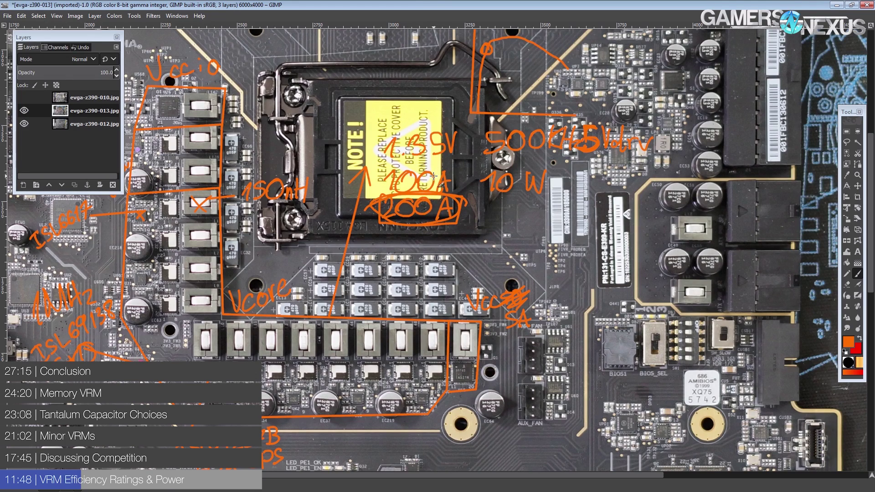
pyautogui.moveTo(381, 197)
pyautogui.mouseDown()
pyautogui.moveTo(379, 218)
pyautogui.moveTo(445, 229)
pyautogui.moveTo(462, 200)
pyautogui.mouseUp()
pyautogui.hotkey('ctrl', 'z')
pyautogui.hotkey('ctrl', 'z')
pyautogui.hotkey('ctrl', 'z')
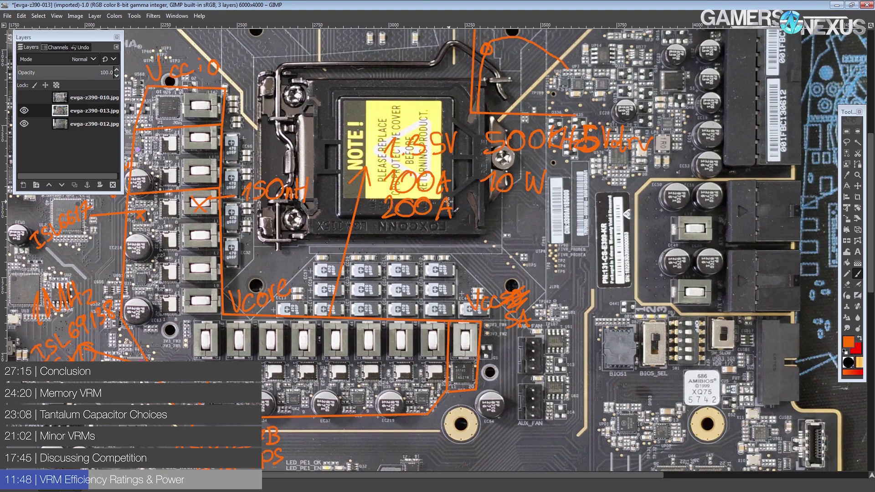
# - Write 18W beside 200A and 300A below it, and draw a vertical line down from the graph curve's peak
pyautogui.scroll(2, 458, 189)
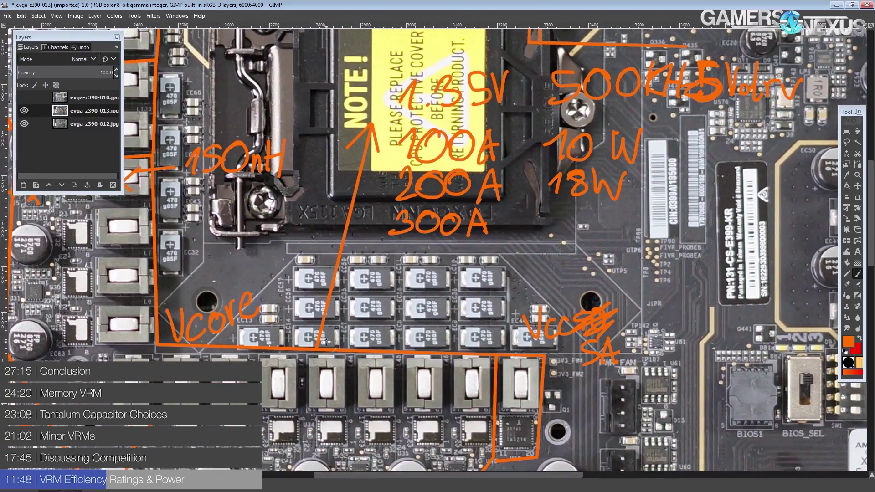
pyautogui.scroll(4, 494, 312)
pyautogui.scroll(1, 494, 312)
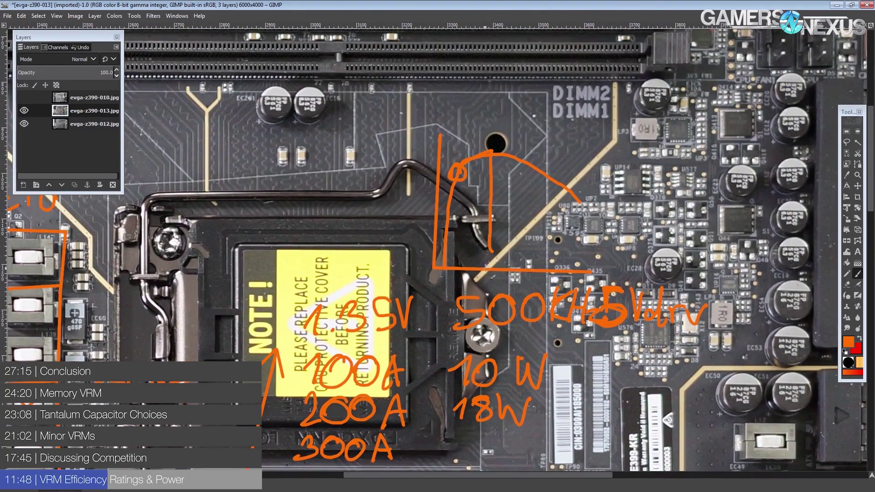
# - Circle the 200A value in the list of currents
pyautogui.scroll(-4, 367, 233)
pyautogui.hscroll(-2, 366, 233)
pyautogui.moveTo(464, 231)
pyautogui.mouseDown()
pyautogui.moveTo(435, 270)
pyautogui.moveTo(395, 221)
pyautogui.mouseUp()
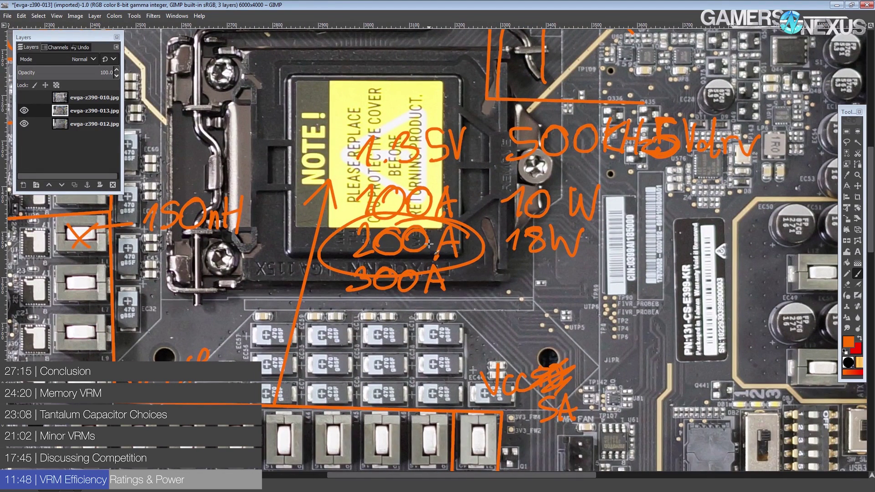
# - Undo the circle around the 200A value in the list of currents
pyautogui.hotkey('ctrl', 'z')
pyautogui.scroll(-1, 445, 283)
pyautogui.hscroll(-1, 444, 283)
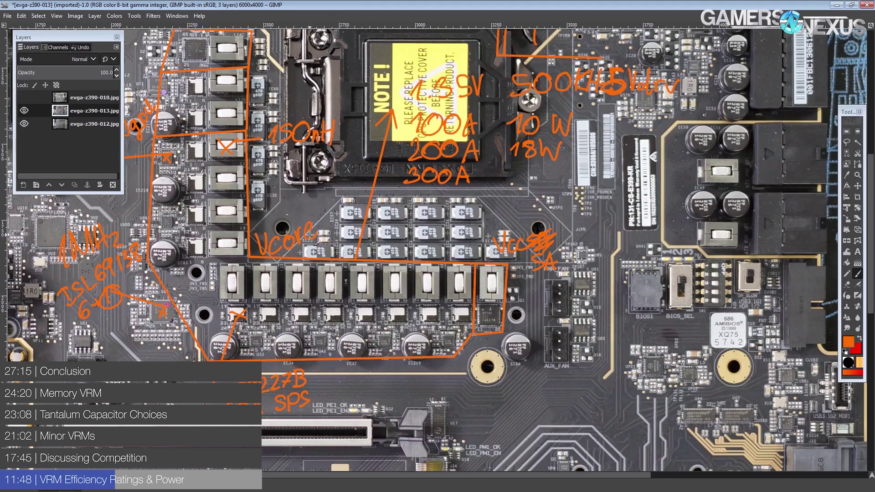
pyautogui.moveTo(325, 243); pyautogui.dragTo(360, 294)
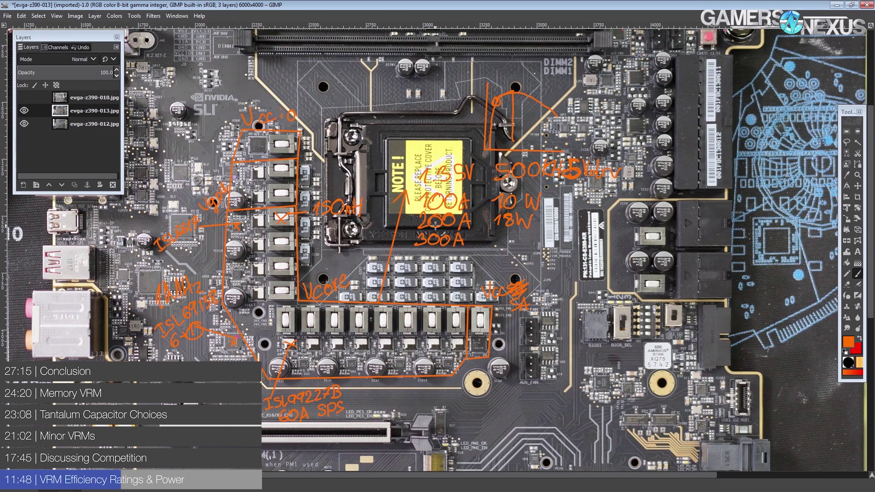
pyautogui.moveTo(364, 136)
pyautogui.mouseDown()
pyautogui.moveTo(412, 95)
pyautogui.moveTo(388, 44)
pyautogui.mouseUp()
pyautogui.moveTo(553, 353); pyautogui.dragTo(530, 192)
pyautogui.moveTo(650, 221)
pyautogui.mouseDown()
pyautogui.moveTo(541, 262)
pyautogui.moveTo(573, 210)
pyautogui.mouseUp()
pyautogui.hotkey('ctrl', 'z')
pyautogui.moveTo(497, 157); pyautogui.dragTo(499, 202)
pyautogui.moveTo(633, 273)
pyautogui.mouseDown()
pyautogui.moveTo(549, 295)
pyautogui.moveTo(615, 248)
pyautogui.mouseUp()
pyautogui.hotkey('ctrl', 'z')
# - Write 30W beside the 300A value, and undo the rectangle drawn around the 100A value
pyautogui.scroll(4, 555, 232)
pyautogui.hscroll(-1, 555, 233)
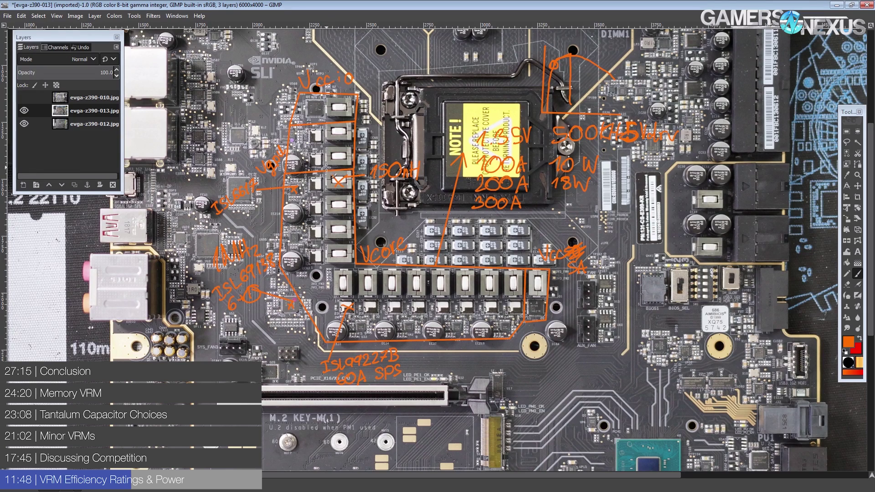
pyautogui.scroll(3, 368, 291)
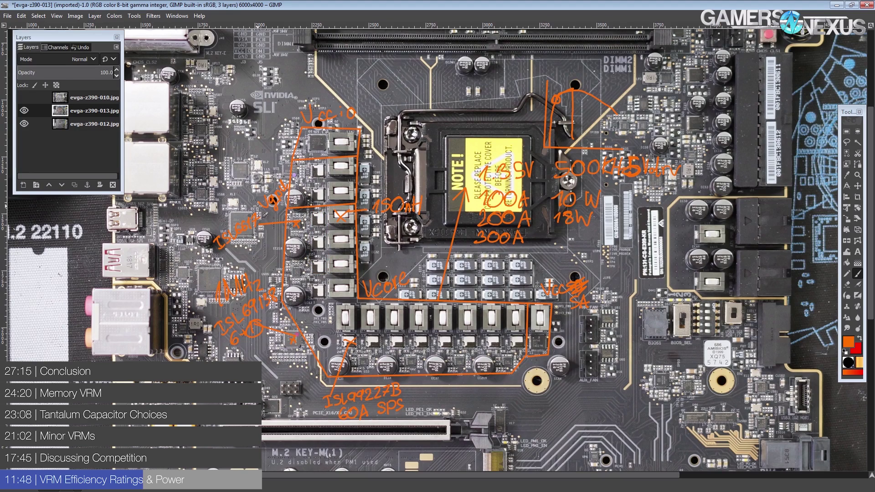
pyautogui.scroll(1, 526, 207)
pyautogui.moveTo(526, 207)
pyautogui.mouseDown()
pyautogui.moveTo(447, 201)
pyautogui.moveTo(361, 236)
pyautogui.mouseUp()
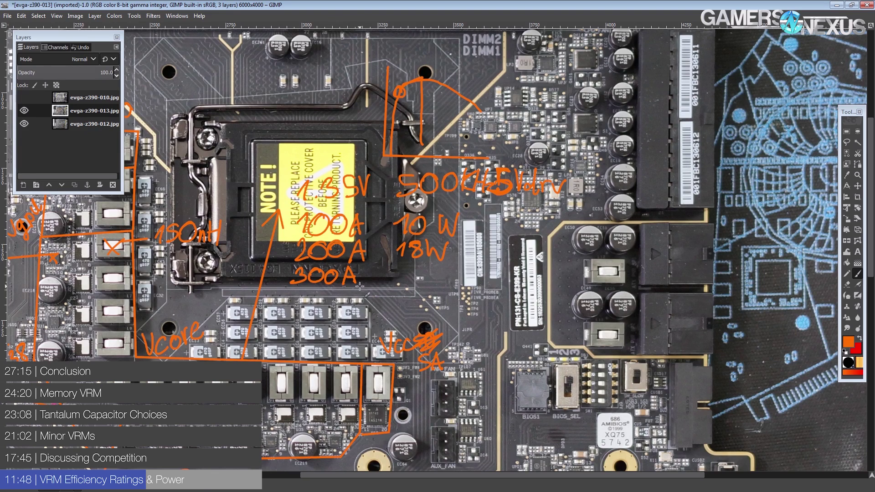
pyautogui.moveTo(377, 273); pyautogui.dragTo(384, 249)
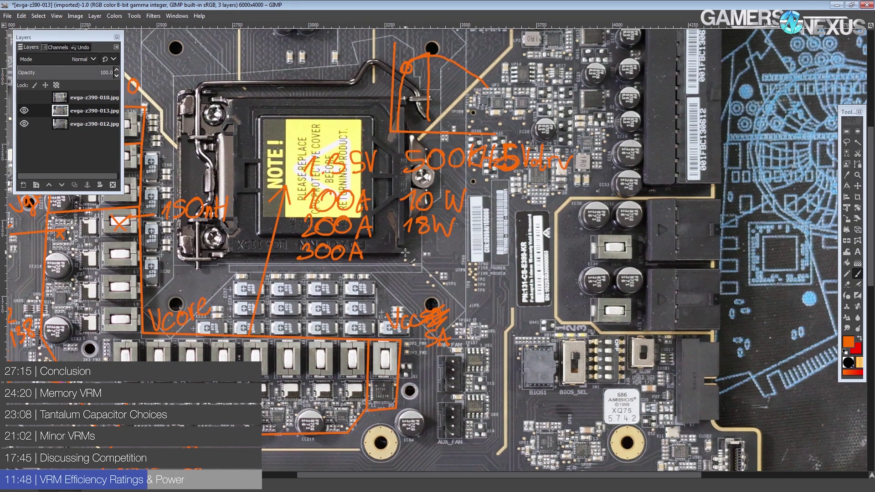
pyautogui.moveTo(399, 246)
pyautogui.mouseDown()
pyautogui.moveTo(409, 254)
pyautogui.moveTo(397, 264)
pyautogui.moveTo(422, 248)
pyautogui.moveTo(458, 246)
pyautogui.mouseUp()
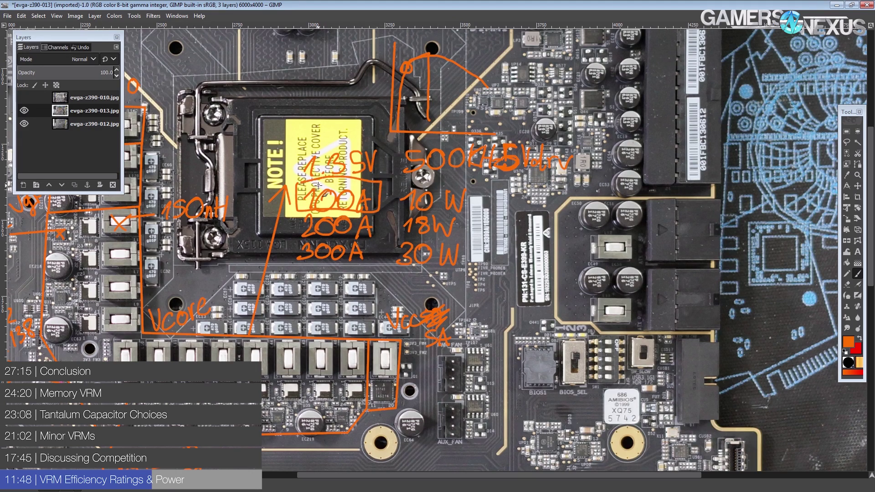
pyautogui.moveTo(300, 184)
pyautogui.mouseDown()
pyautogui.moveTo(382, 221)
pyautogui.moveTo(315, 186)
pyautogui.mouseUp()
pyautogui.hotkey('ctrl', 'z')
# - Write 400A below 300A with 47W beside it, and write 500 below 400A
pyautogui.moveTo(365, 261)
pyautogui.mouseDown()
pyautogui.moveTo(360, 246)
pyautogui.moveTo(396, 194)
pyautogui.mouseUp()
pyautogui.moveTo(336, 203)
pyautogui.mouseDown()
pyautogui.moveTo(343, 224)
pyautogui.moveTo(358, 202)
pyautogui.moveTo(378, 202)
pyautogui.moveTo(395, 222)
pyautogui.mouseUp()
pyautogui.moveTo(383, 216)
pyautogui.mouseDown()
pyautogui.moveTo(444, 217)
pyautogui.moveTo(439, 223)
pyautogui.mouseUp()
pyautogui.moveTo(449, 209)
pyautogui.mouseDown()
pyautogui.moveTo(467, 218)
pyautogui.moveTo(484, 204)
pyautogui.mouseUp()
pyautogui.moveTo(326, 221)
pyautogui.mouseDown()
pyautogui.moveTo(335, 234)
pyautogui.moveTo(324, 244)
pyautogui.mouseUp()
pyautogui.moveTo(327, 220)
pyautogui.mouseDown()
pyautogui.moveTo(352, 225)
pyautogui.moveTo(349, 237)
pyautogui.moveTo(373, 230)
pyautogui.mouseUp()
pyautogui.scroll(3, 360, 232)
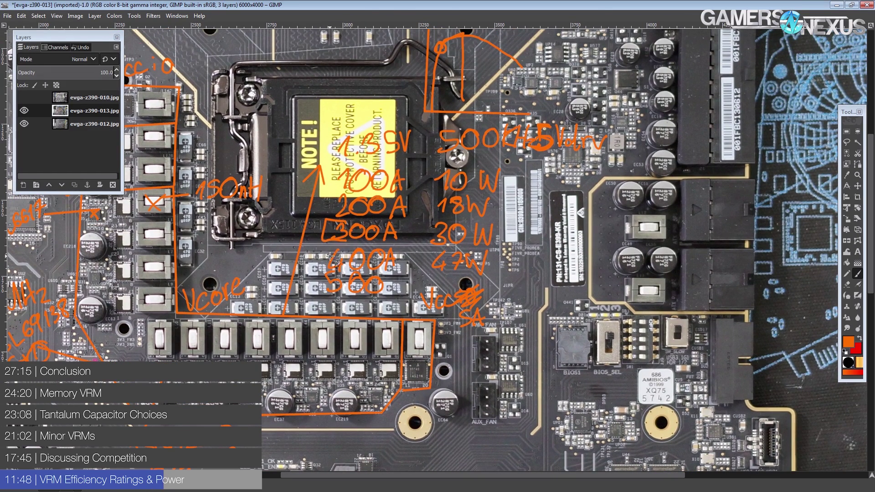
# - Complete the last current value as 500A, write 66W beside it, and undo the stray strokes
pyautogui.scroll(-3, 337, 255)
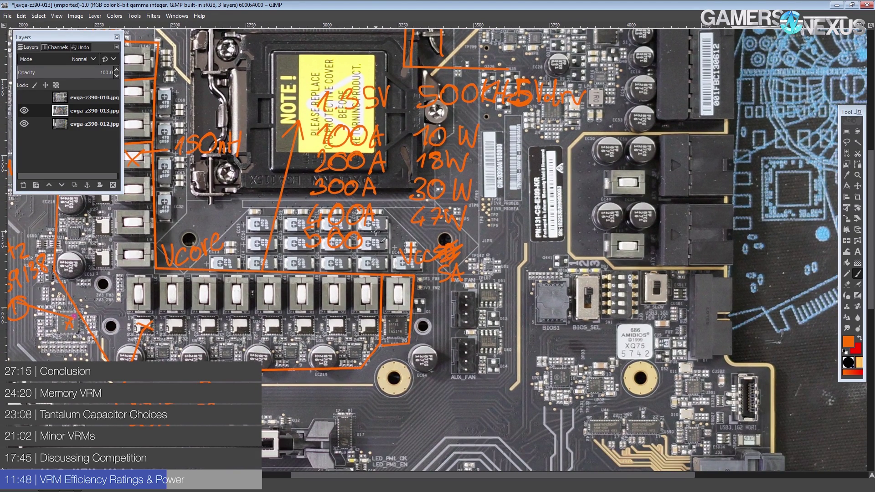
pyautogui.moveTo(375, 231); pyautogui.dragTo(365, 249)
pyautogui.moveTo(375, 231)
pyautogui.mouseDown()
pyautogui.moveTo(381, 250)
pyautogui.moveTo(380, 241)
pyautogui.mouseUp()
pyautogui.moveTo(422, 230)
pyautogui.mouseDown()
pyautogui.moveTo(417, 246)
pyautogui.moveTo(466, 232)
pyautogui.moveTo(471, 245)
pyautogui.moveTo(469, 236)
pyautogui.moveTo(500, 238)
pyautogui.moveTo(507, 228)
pyautogui.mouseUp()
pyautogui.hotkey('ctrl', 'z')
pyautogui.hotkey('ctrl', 'z')
pyautogui.hotkey('ctrl', 'z')
pyautogui.hotkey('ctrl', 'z')
pyautogui.scroll(3, 405, 311)
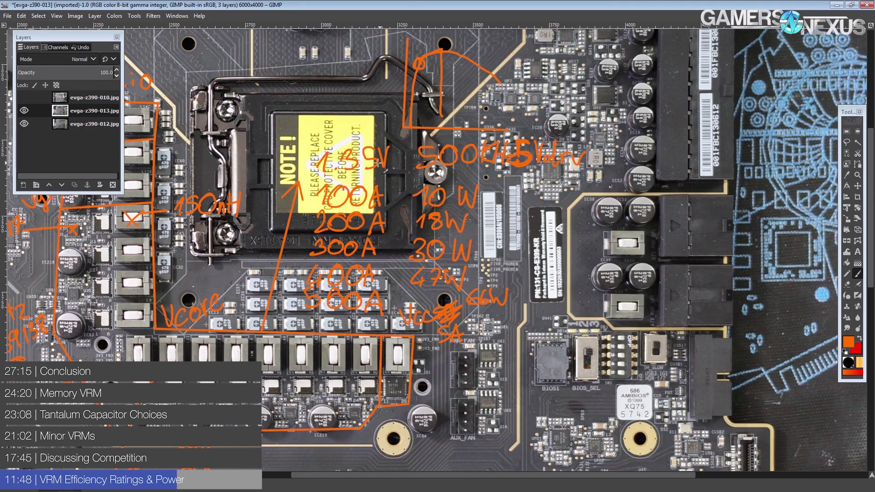
# - Circle the peak of the efficiency curve in the small graph above the values
pyautogui.scroll(-2, 330, 187)
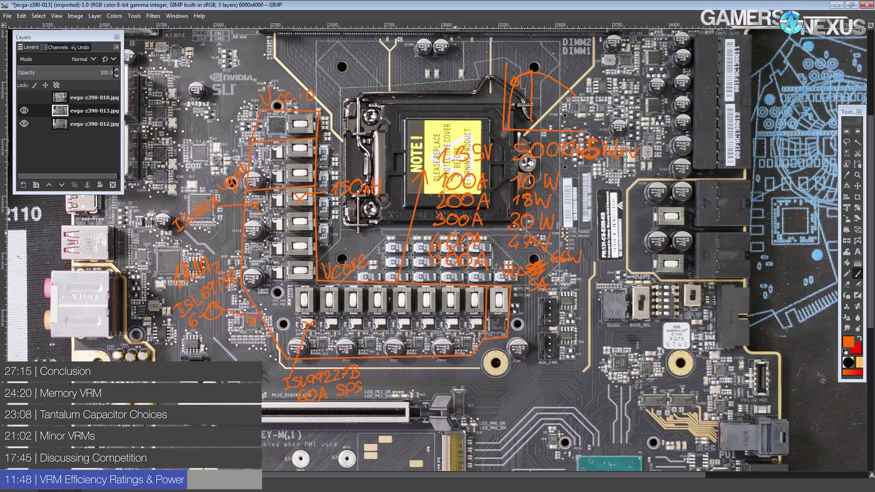
pyautogui.moveTo(439, 263); pyautogui.dragTo(375, 282)
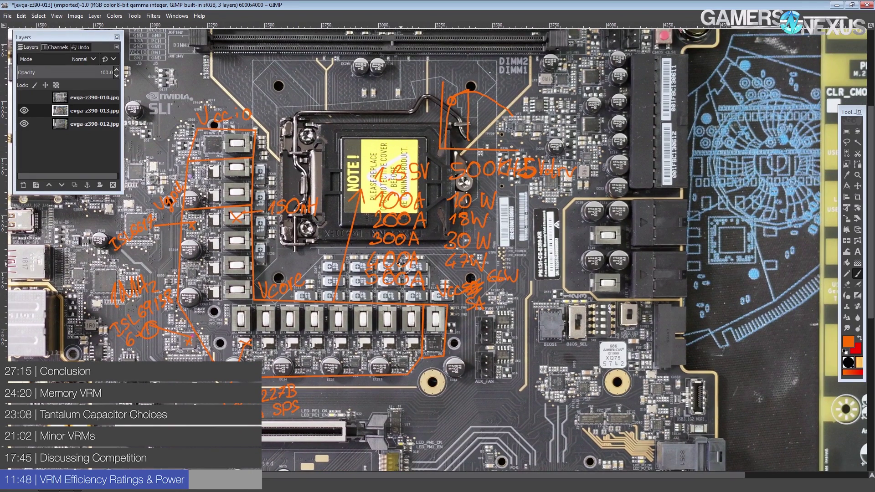
pyautogui.scroll(3, 465, 307)
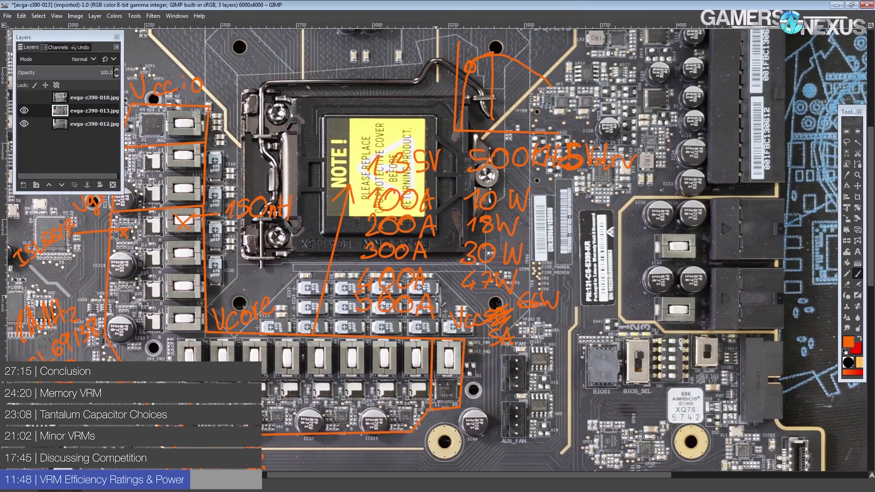
pyautogui.hscroll(-5, 364, 310)
pyautogui.scroll(-1, 365, 309)
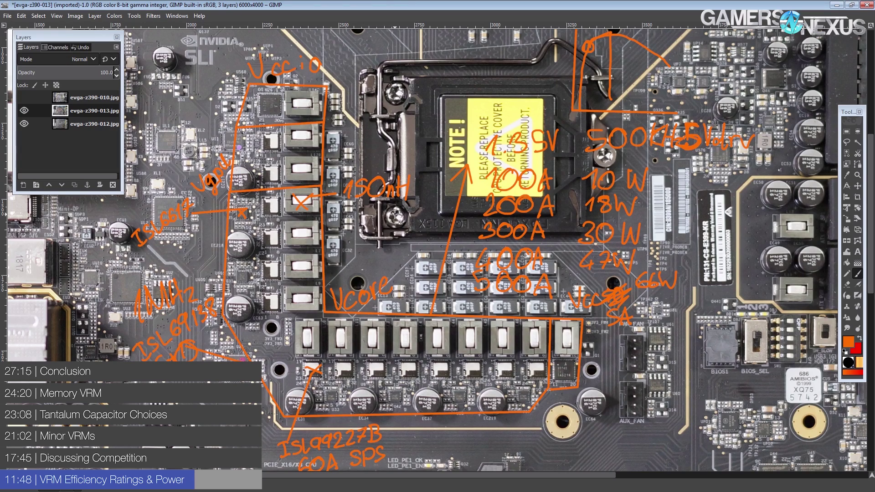
pyautogui.scroll(3, 394, 216)
pyautogui.hscroll(1, 395, 217)
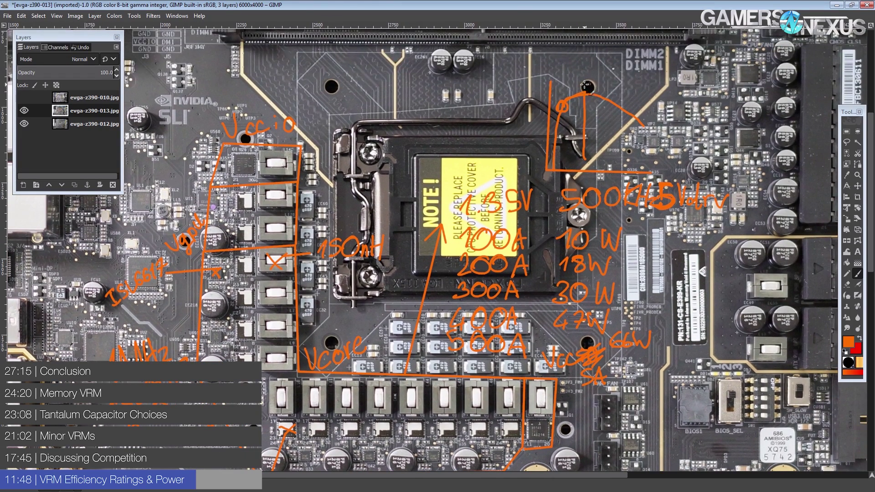
pyautogui.moveTo(582, 91); pyautogui.dragTo(589, 87)
pyautogui.scroll(-6, 546, 154)
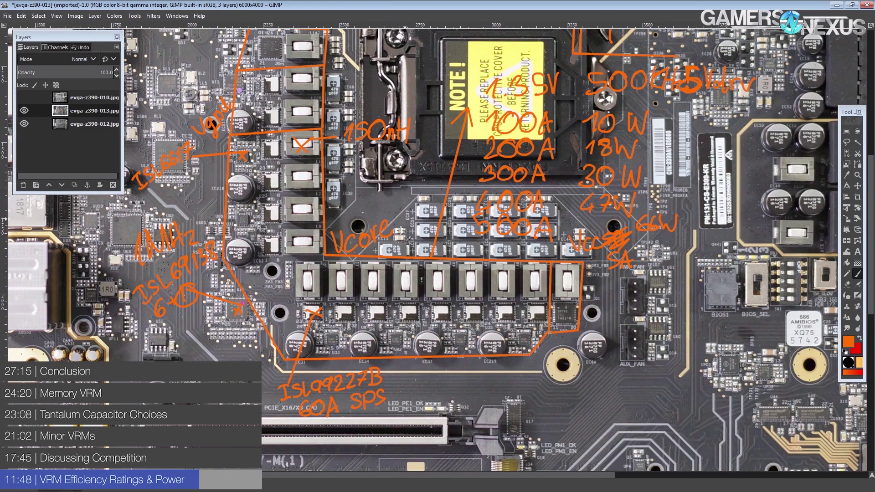
# - Examine the list of currents and heat outputs against the efficiency curve and the marked VRM areas
pyautogui.scroll(6, 383, 300)
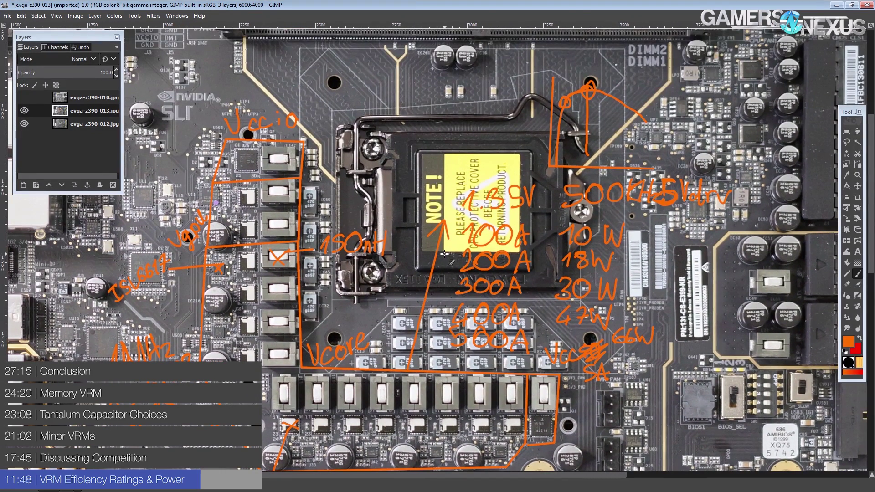
pyautogui.scroll(-5, 461, 259)
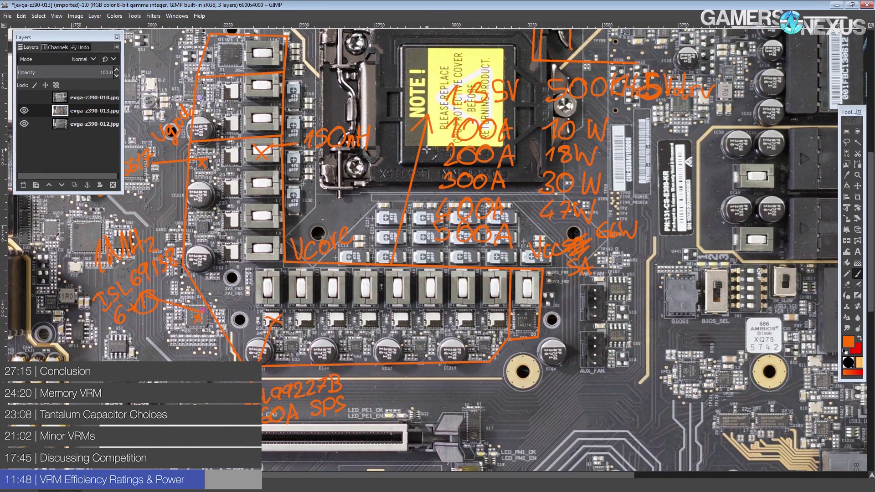
pyautogui.moveTo(426, 151); pyautogui.dragTo(428, 161)
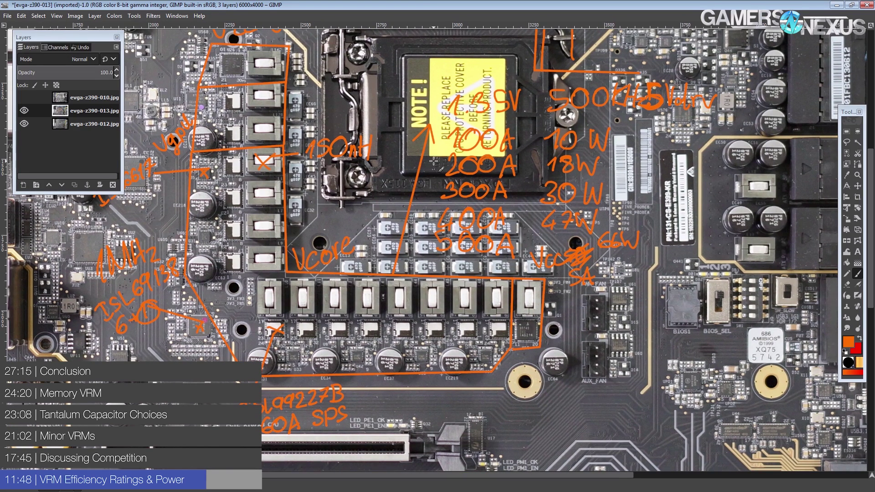
pyautogui.moveTo(450, 200); pyautogui.dragTo(439, 246)
pyautogui.moveTo(558, 109); pyautogui.dragTo(500, 127)
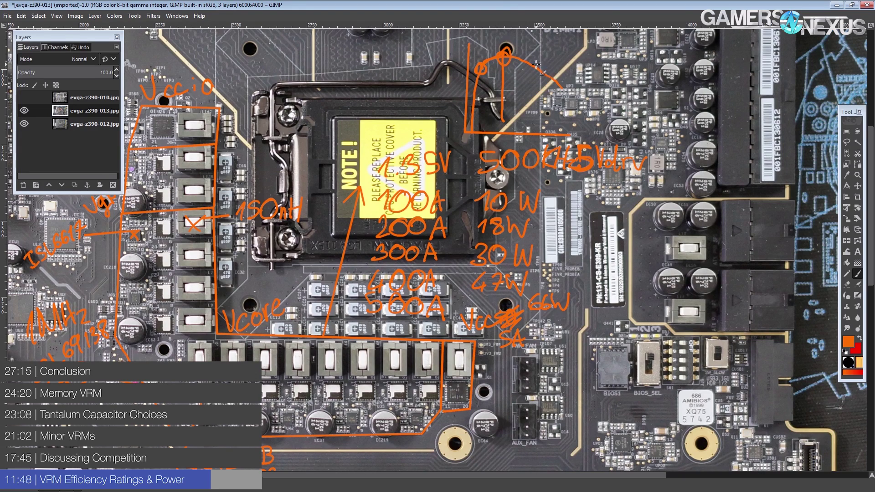
pyautogui.moveTo(535, 69); pyautogui.dragTo(537, 68)
pyautogui.moveTo(286, 353); pyautogui.dragTo(372, 308)
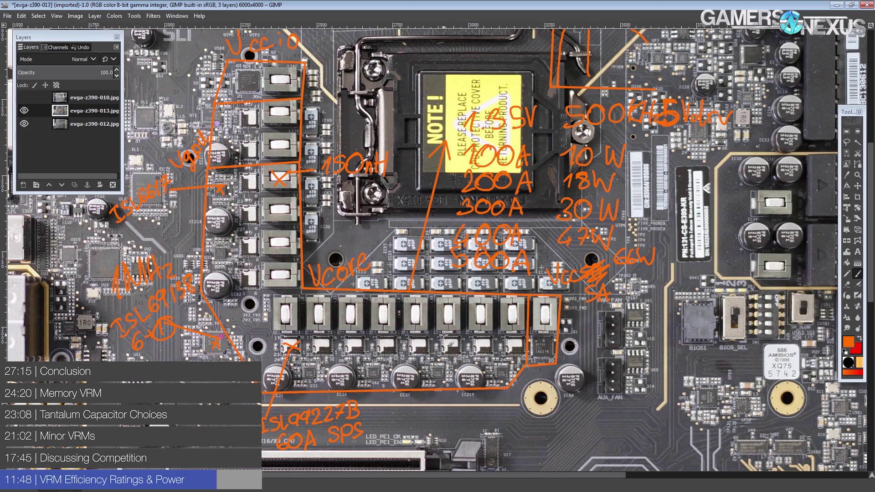
pyautogui.scroll(2, 372, 280)
pyautogui.hscroll(-2, 371, 281)
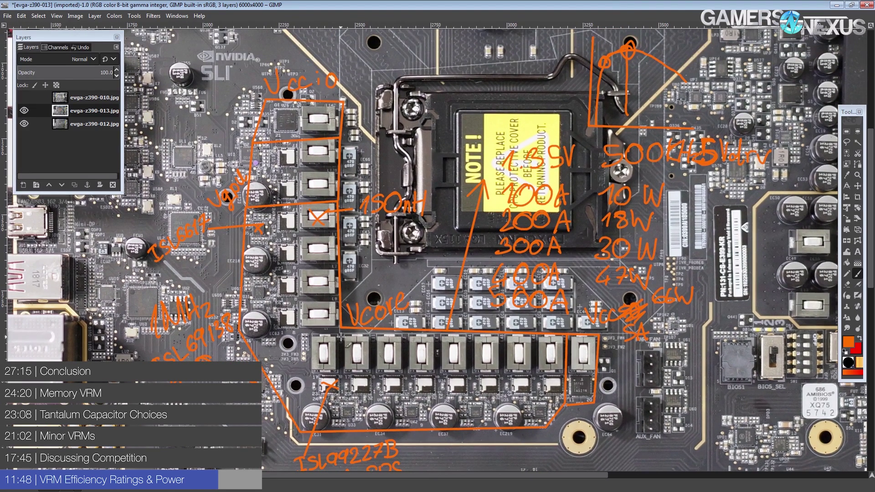
pyautogui.scroll(-2, 365, 348)
pyautogui.hscroll(3, 364, 348)
pyautogui.moveTo(448, 173); pyautogui.dragTo(434, 173)
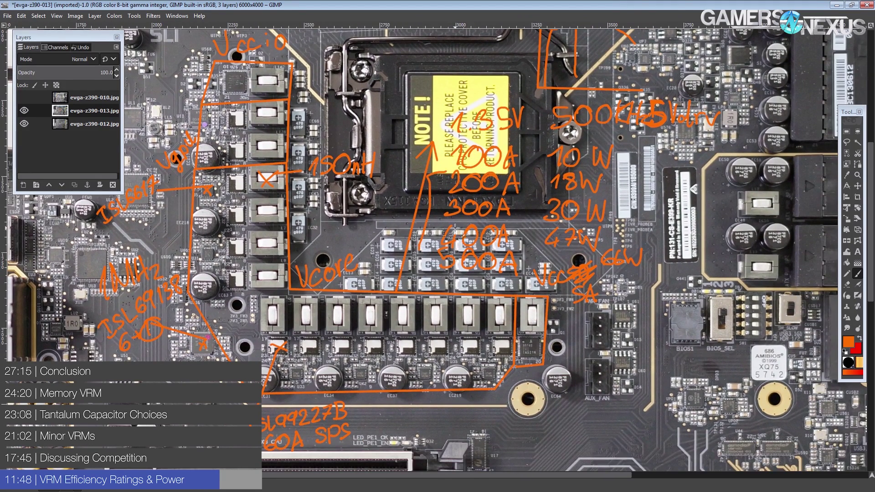
pyautogui.moveTo(592, 179)
pyautogui.mouseDown()
pyautogui.moveTo(558, 166)
pyautogui.moveTo(578, 263)
pyautogui.mouseUp()
pyautogui.hotkey('ctrl', 'z')
pyautogui.hotkey('ctrl', 'z')
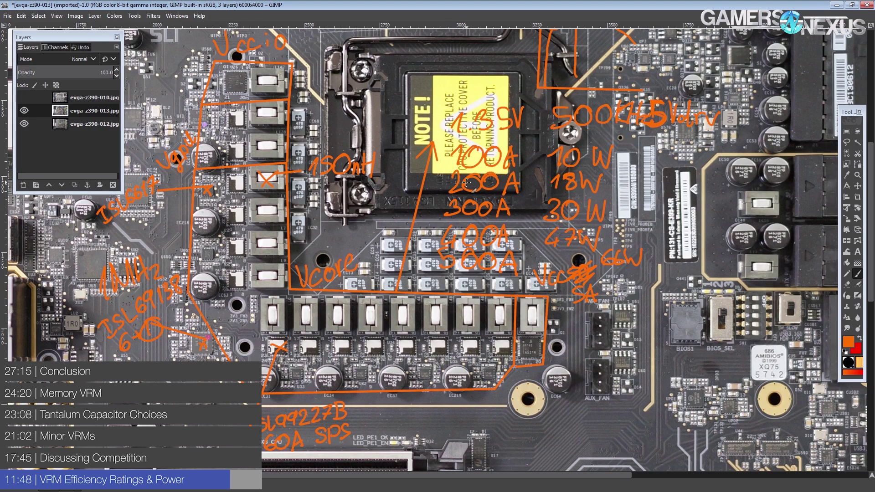
pyautogui.moveTo(457, 200)
pyautogui.mouseDown()
pyautogui.moveTo(444, 199)
pyautogui.moveTo(444, 163)
pyautogui.mouseUp()
pyautogui.hotkey('ctrl', 'z')
pyautogui.moveTo(446, 143)
pyautogui.mouseDown()
pyautogui.moveTo(448, 170)
pyautogui.moveTo(517, 169)
pyautogui.moveTo(477, 195)
pyautogui.moveTo(465, 255)
pyautogui.mouseUp()
pyautogui.hotkey('ctrl', 'z')
pyautogui.scroll(-2, 451, 259)
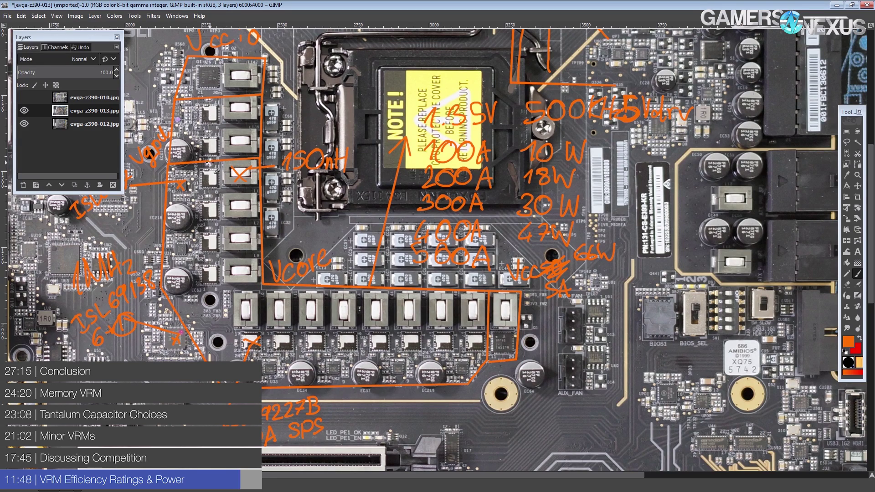
pyautogui.moveTo(454, 423); pyautogui.dragTo(523, 476)
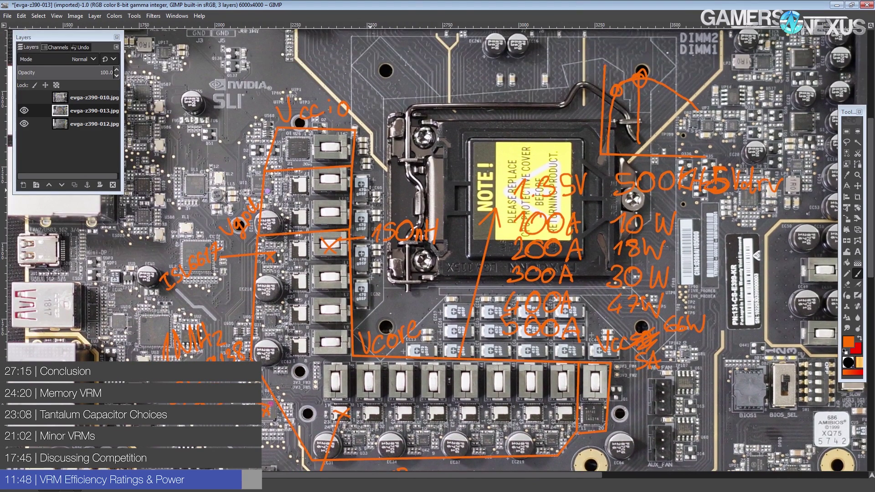
pyautogui.moveTo(375, 182); pyautogui.dragTo(334, 88)
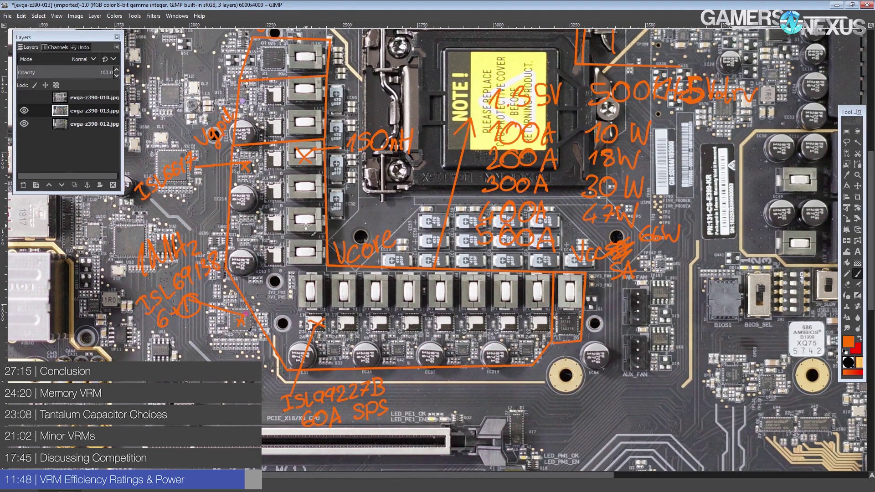
pyautogui.moveTo(137, 304); pyautogui.dragTo(228, 265)
pyautogui.hotkey('ctrl', 'z')
pyautogui.hotkey('ctrl', 'z')
pyautogui.hotkey('ctrl', 'z')
# - Write 21.5W beside the 18W value in the 200A row
pyautogui.moveTo(424, 214); pyautogui.dragTo(367, 235)
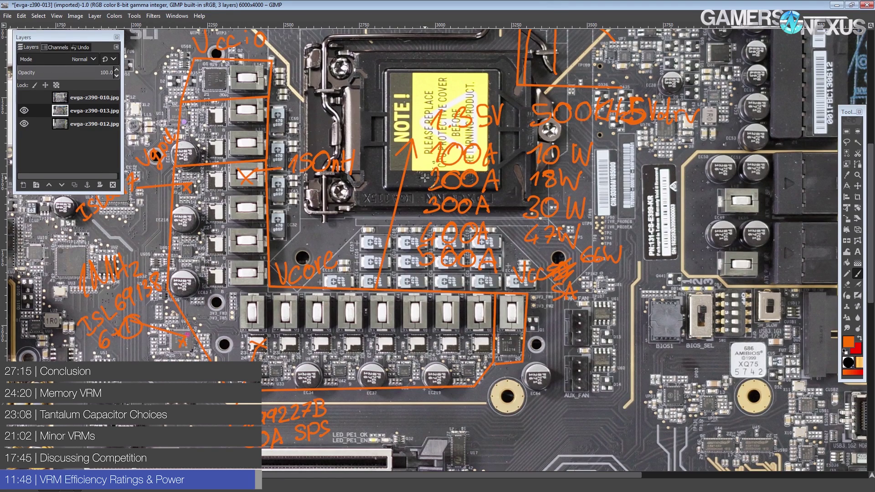
pyautogui.moveTo(420, 225); pyautogui.dragTo(383, 188)
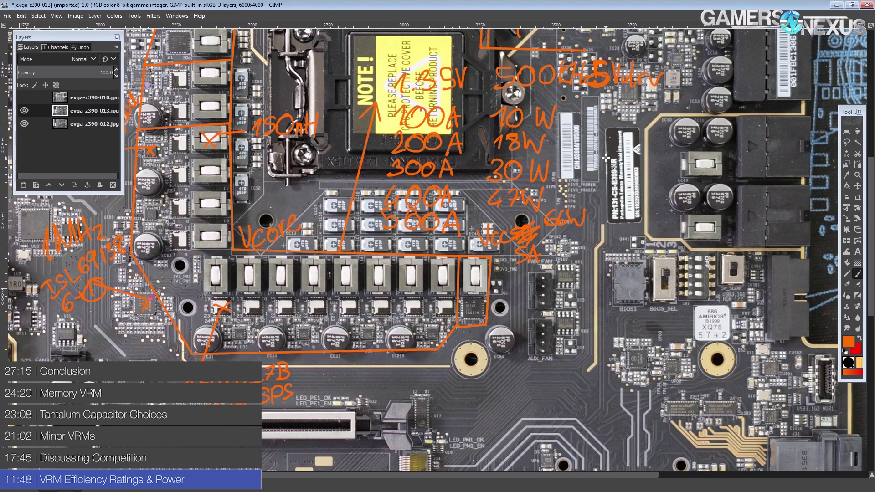
pyautogui.moveTo(528, 144); pyautogui.dragTo(422, 201)
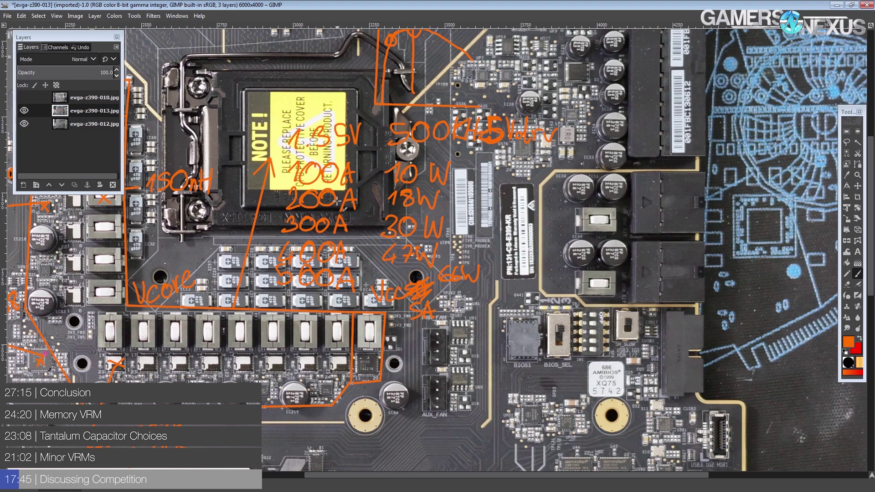
pyautogui.moveTo(481, 196)
pyautogui.mouseDown()
pyautogui.moveTo(493, 209)
pyautogui.moveTo(542, 213)
pyautogui.moveTo(556, 190)
pyautogui.mouseUp()
pyautogui.click(504, 208)
pyautogui.scroll(1, 353, 303)
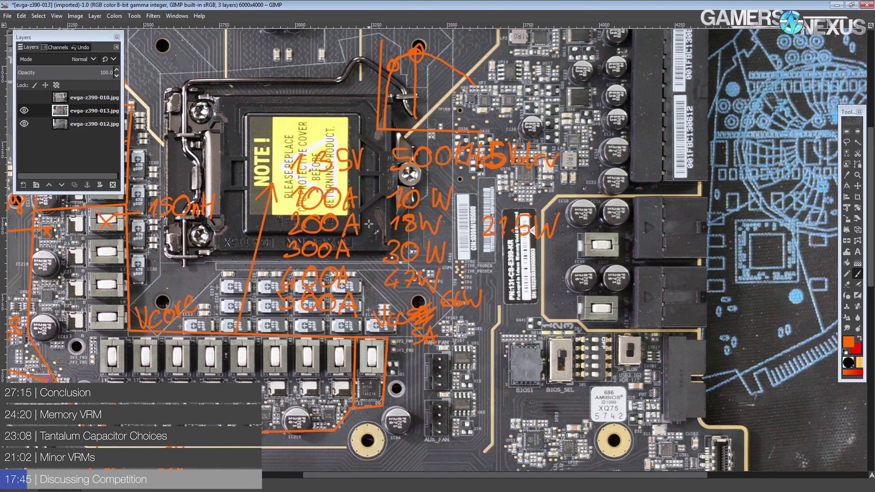
# - Circle the 18W value in the 200A row, and undo that circle
pyautogui.moveTo(635, 211); pyautogui.dragTo(682, 201)
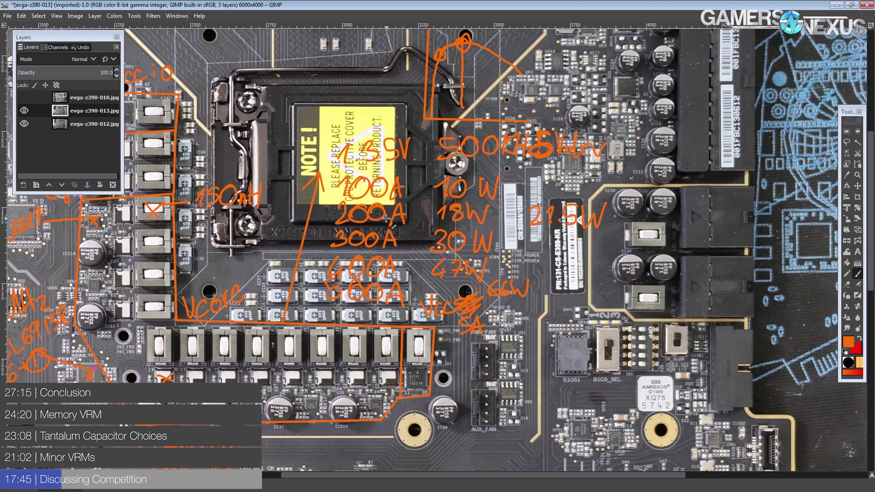
pyautogui.moveTo(474, 201); pyautogui.dragTo(478, 200)
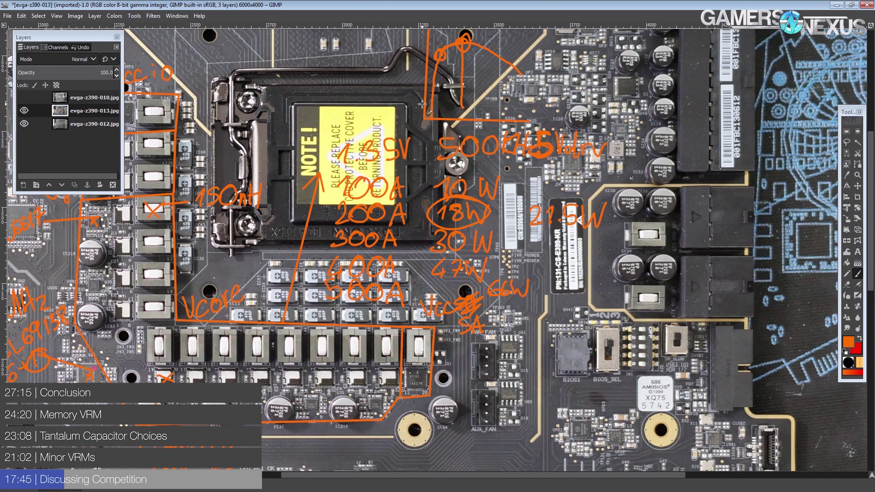
pyautogui.scroll(3, 353, 270)
pyautogui.hotkey('ctrl', 'z')
pyautogui.moveTo(283, 327); pyautogui.dragTo(294, 216)
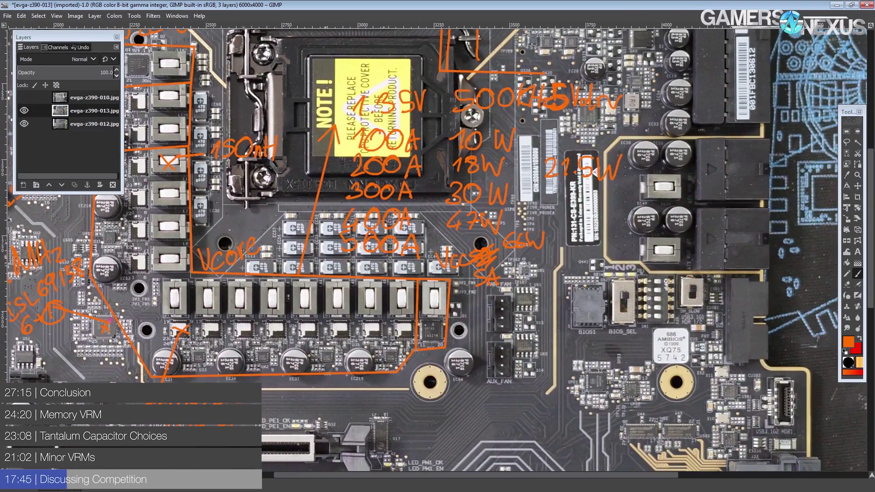
pyautogui.moveTo(508, 233); pyautogui.dragTo(454, 260)
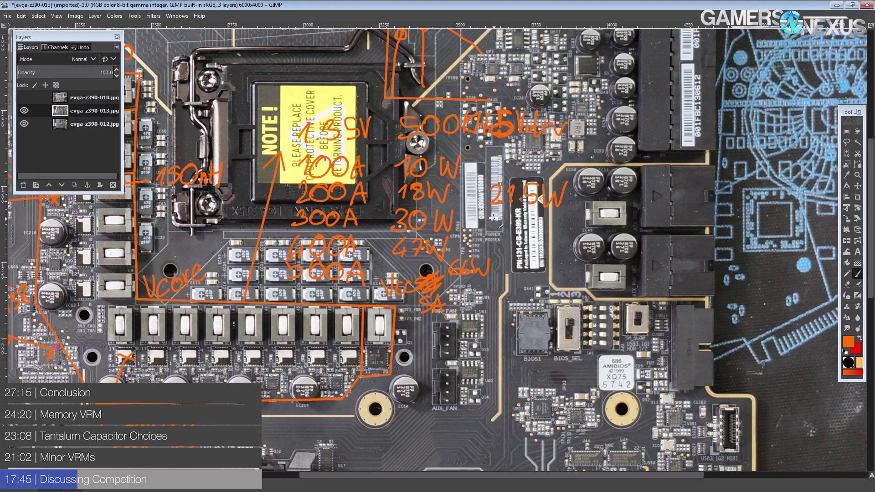
# - Write 36W and 58W beside the 30W and 47W values in the 300A and 400A rows
pyautogui.moveTo(490, 210)
pyautogui.mouseDown()
pyautogui.moveTo(501, 218)
pyautogui.moveTo(490, 229)
pyautogui.mouseUp()
pyautogui.moveTo(524, 208)
pyautogui.mouseDown()
pyautogui.moveTo(511, 224)
pyautogui.moveTo(544, 232)
pyautogui.moveTo(552, 212)
pyautogui.mouseUp()
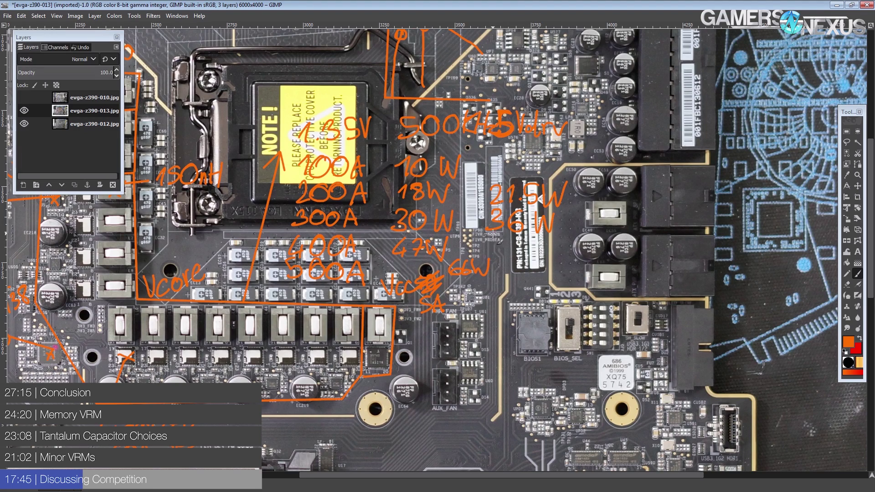
pyautogui.moveTo(504, 238)
pyautogui.mouseDown()
pyautogui.moveTo(487, 259)
pyautogui.moveTo(557, 240)
pyautogui.moveTo(532, 277)
pyautogui.mouseUp()
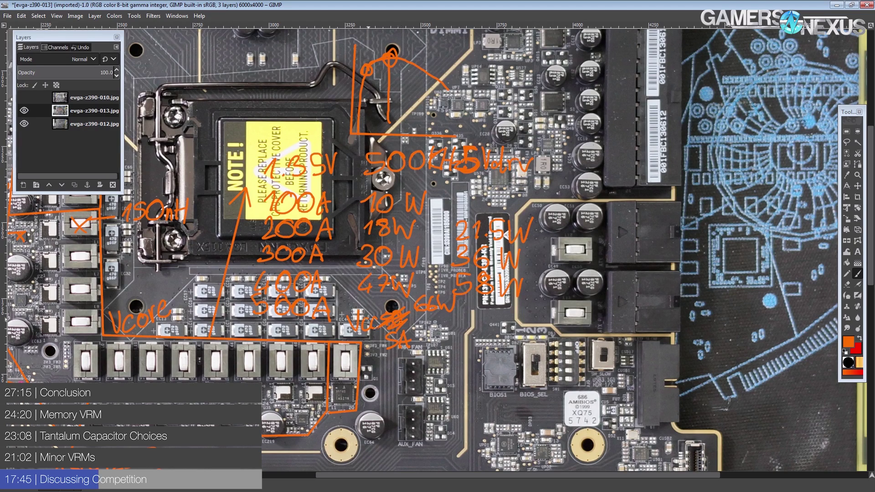
pyautogui.scroll(-2, 430, 222)
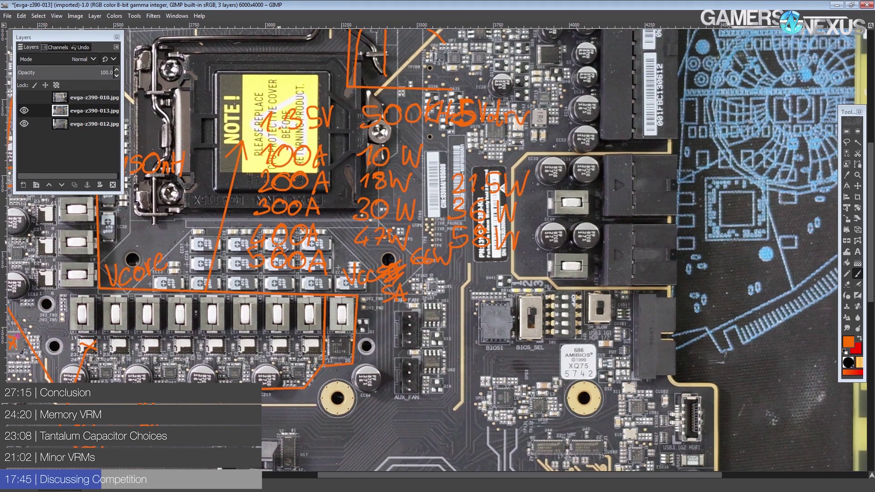
# - Add a further column of competitor values, writing 16W in the 200A row and 24W in the 300A row
pyautogui.moveTo(538, 204); pyautogui.dragTo(458, 233)
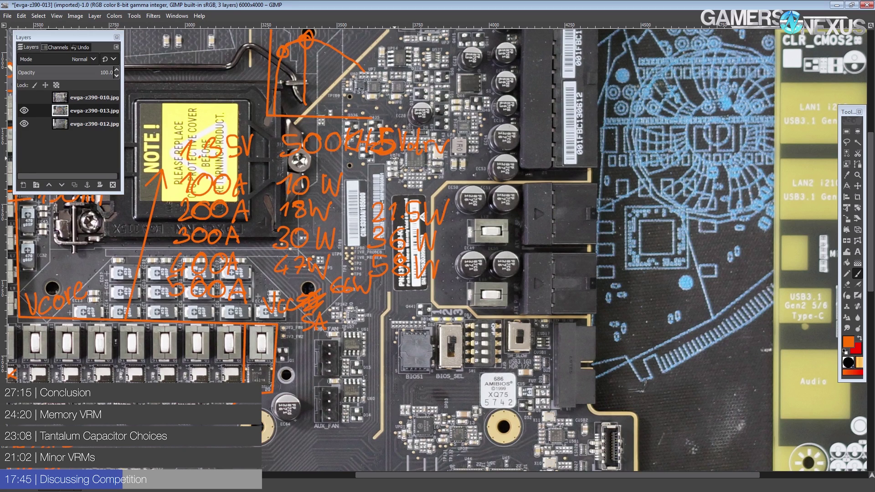
pyautogui.moveTo(410, 227); pyautogui.dragTo(475, 193)
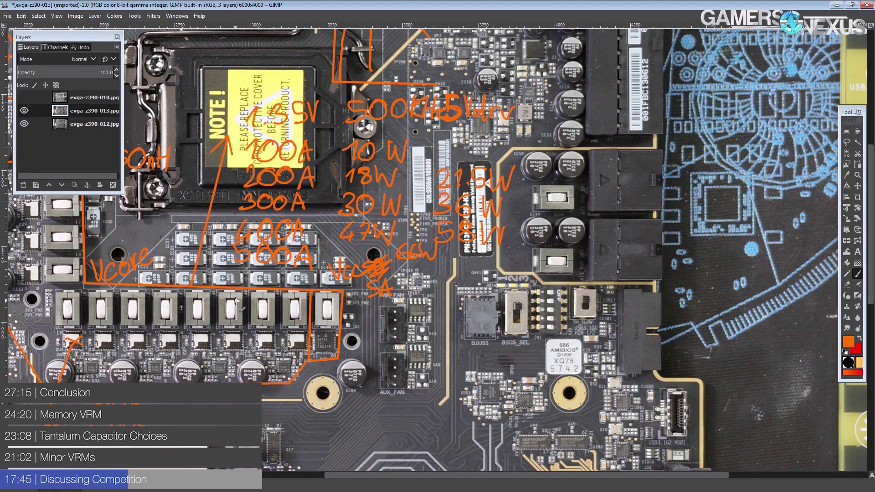
pyautogui.moveTo(405, 176); pyautogui.dragTo(369, 226)
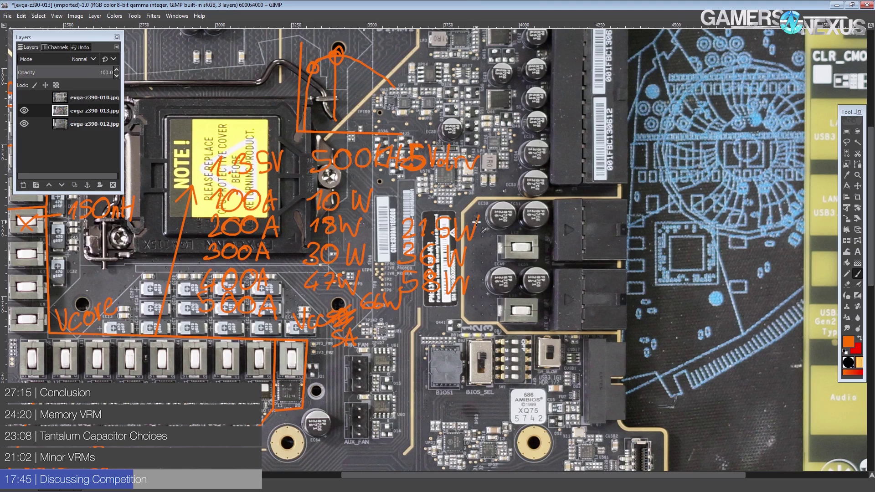
pyautogui.moveTo(433, 187); pyautogui.dragTo(427, 186)
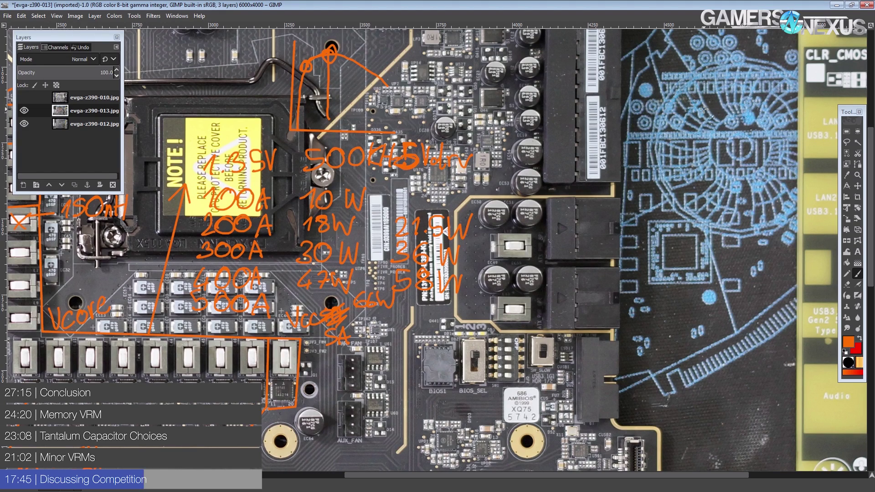
pyautogui.moveTo(505, 221)
pyautogui.mouseDown()
pyautogui.moveTo(521, 236)
pyautogui.moveTo(539, 223)
pyautogui.moveTo(550, 238)
pyautogui.moveTo(561, 218)
pyautogui.mouseUp()
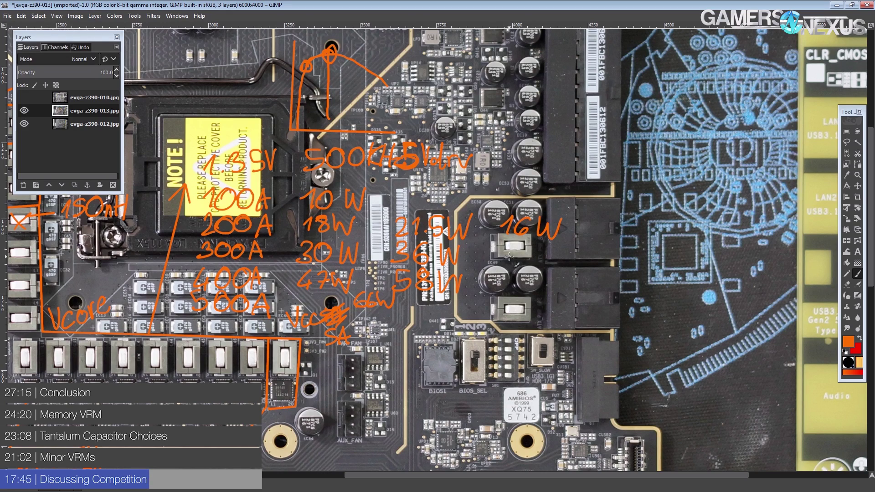
pyautogui.moveTo(501, 244)
pyautogui.mouseDown()
pyautogui.moveTo(515, 262)
pyautogui.moveTo(532, 255)
pyautogui.moveTo(524, 263)
pyautogui.moveTo(549, 262)
pyautogui.moveTo(558, 245)
pyautogui.mouseUp()
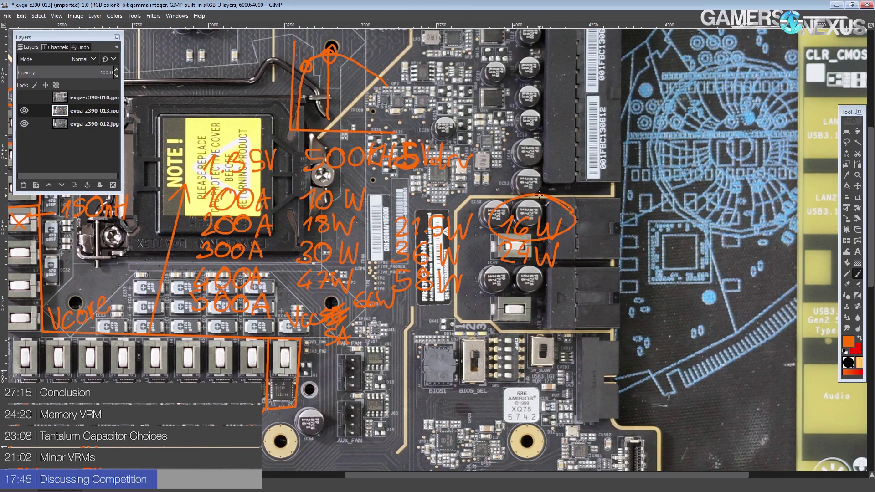
# - Mark the 16W value in the 200A row with a tick and a circle, and undo both marks
pyautogui.moveTo(568, 218); pyautogui.dragTo(583, 209)
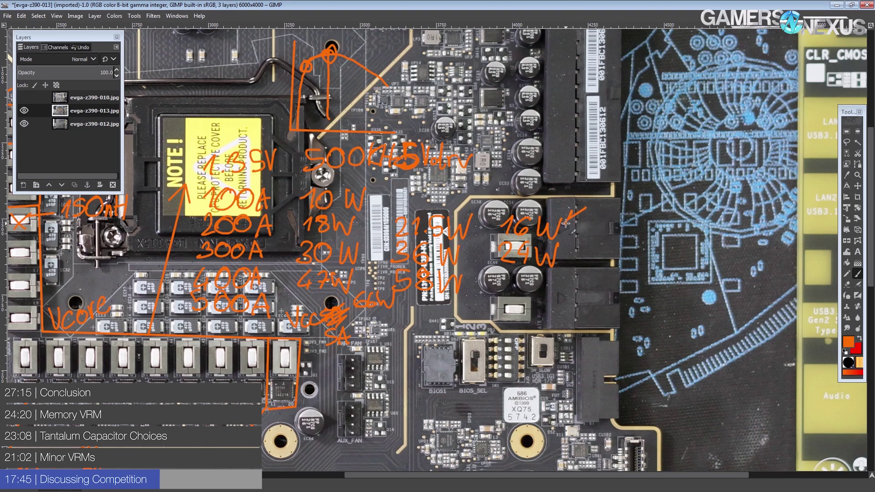
pyautogui.hotkey('ctrl', 'z')
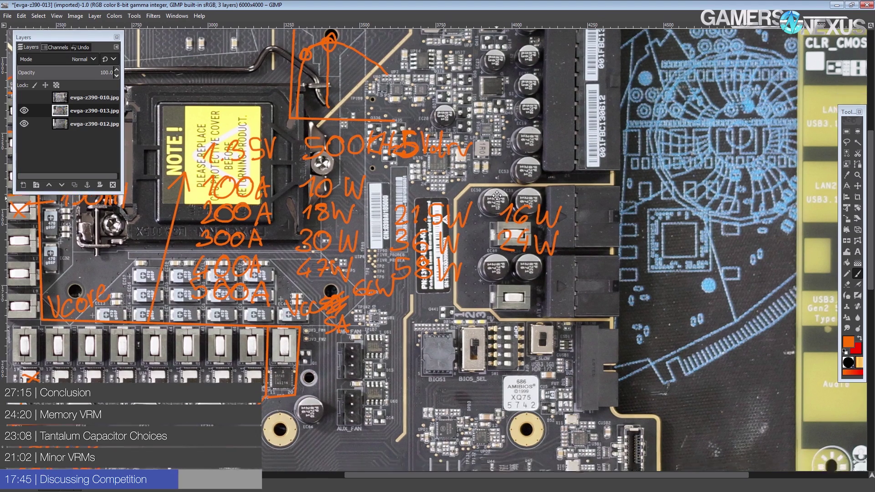
pyautogui.scroll(-3, 496, 196)
pyautogui.scroll(5, 460, 207)
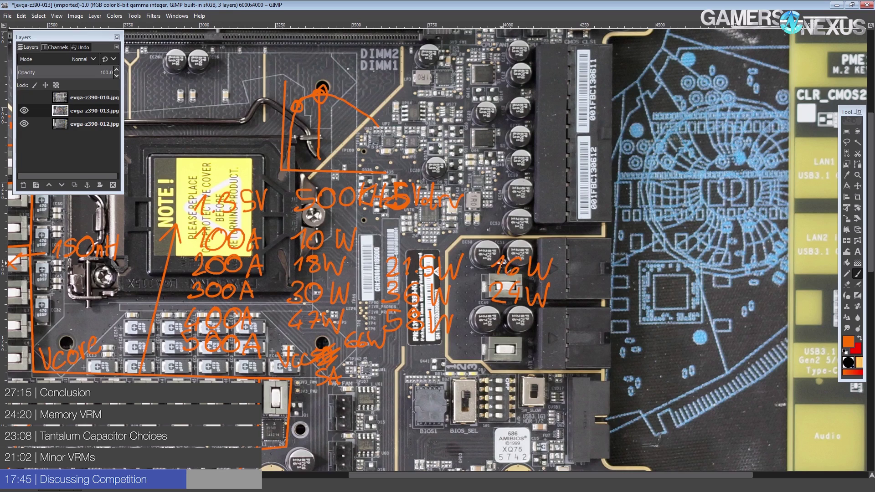
pyautogui.moveTo(555, 264)
pyautogui.mouseDown()
pyautogui.moveTo(538, 288)
pyautogui.moveTo(488, 262)
pyautogui.mouseUp()
pyautogui.hotkey('ctrl', 'z')
pyautogui.scroll(-1, 478, 288)
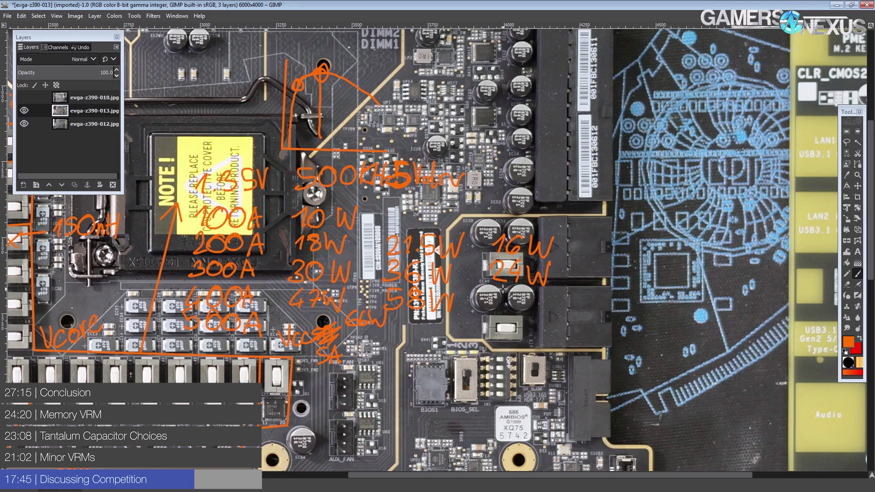
# - Write 34W in the 400A row below 24W, and draw a box around the 16W, 24W and 34W column
pyautogui.moveTo(496, 288); pyautogui.dragTo(508, 300)
pyautogui.moveTo(523, 293)
pyautogui.mouseDown()
pyautogui.moveTo(535, 310)
pyautogui.moveTo(546, 295)
pyautogui.mouseUp()
pyautogui.moveTo(495, 315); pyautogui.dragTo(555, 314)
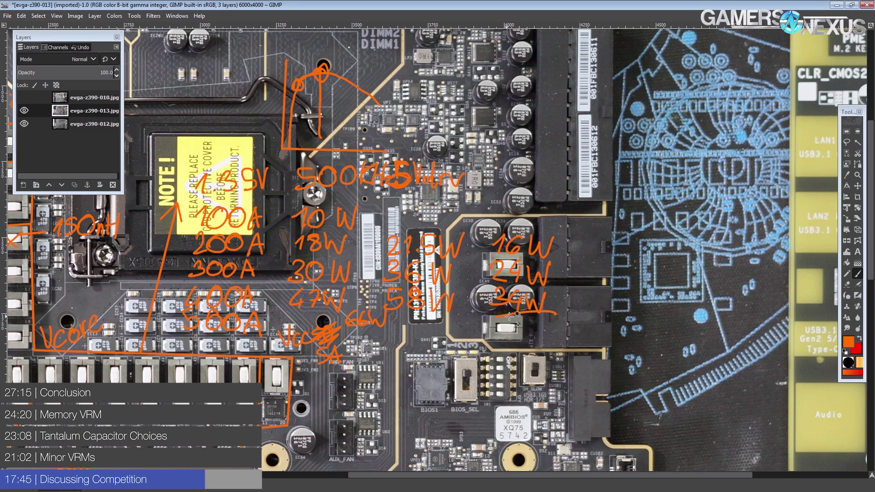
pyautogui.hotkey('ctrl', 'z')
pyautogui.moveTo(500, 251)
pyautogui.mouseDown()
pyautogui.moveTo(490, 234)
pyautogui.moveTo(479, 313)
pyautogui.moveTo(551, 326)
pyautogui.moveTo(569, 229)
pyautogui.moveTo(542, 229)
pyautogui.moveTo(490, 250)
pyautogui.mouseUp()
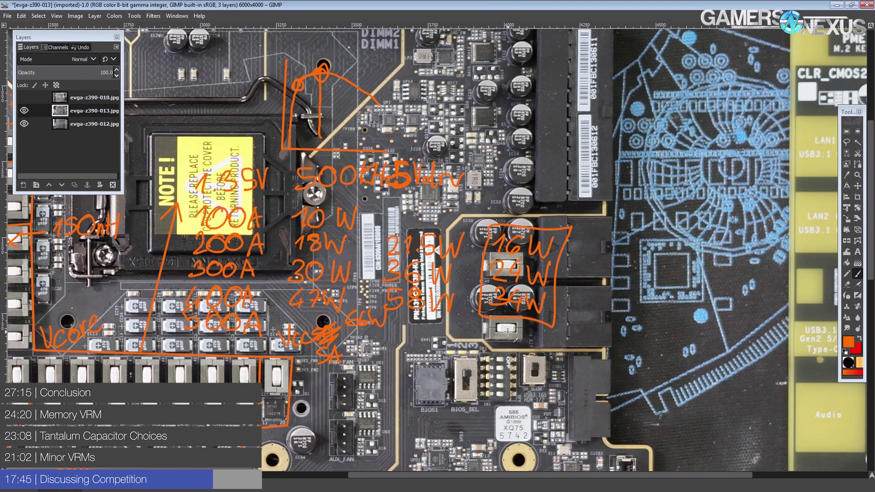
# - Mark the 21.5W value in the 200A row with freehand strokes, and undo them
pyautogui.hscroll(-8, 507, 331)
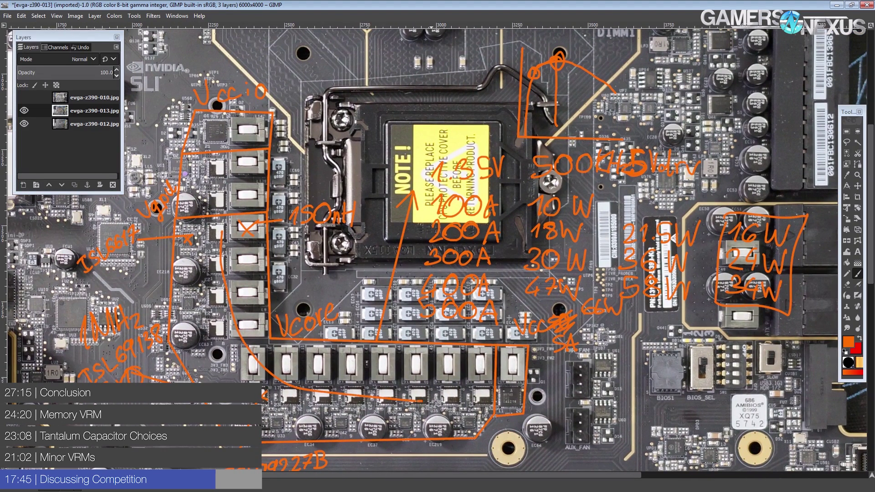
pyautogui.scroll(-1, 380, 304)
pyautogui.hscroll(3, 380, 304)
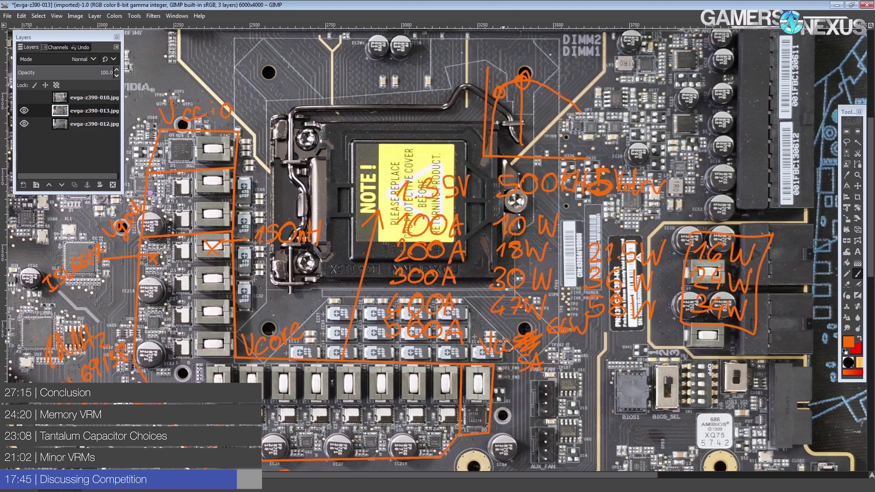
pyautogui.moveTo(589, 242)
pyautogui.mouseDown()
pyautogui.moveTo(582, 313)
pyautogui.moveTo(643, 318)
pyautogui.moveTo(668, 257)
pyautogui.mouseUp()
pyautogui.hotkey('ctrl', 'z')
pyautogui.moveTo(634, 259); pyautogui.dragTo(616, 249)
pyautogui.moveTo(566, 232)
pyautogui.mouseDown()
pyautogui.moveTo(561, 288)
pyautogui.moveTo(672, 249)
pyautogui.mouseUp()
pyautogui.hotkey('ctrl', 'z')
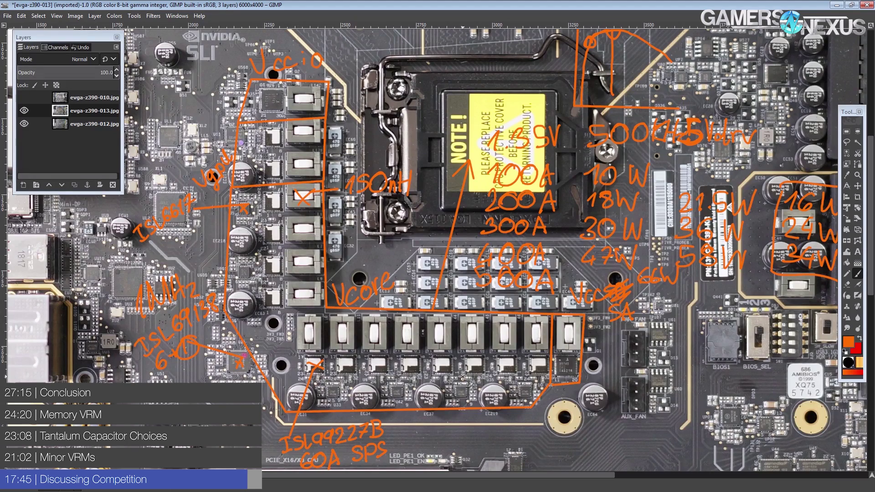
# - Mark the power stage of the VCCSA phase with a cross and write ISL99140 beside it
pyautogui.moveTo(564, 310); pyautogui.dragTo(458, 303)
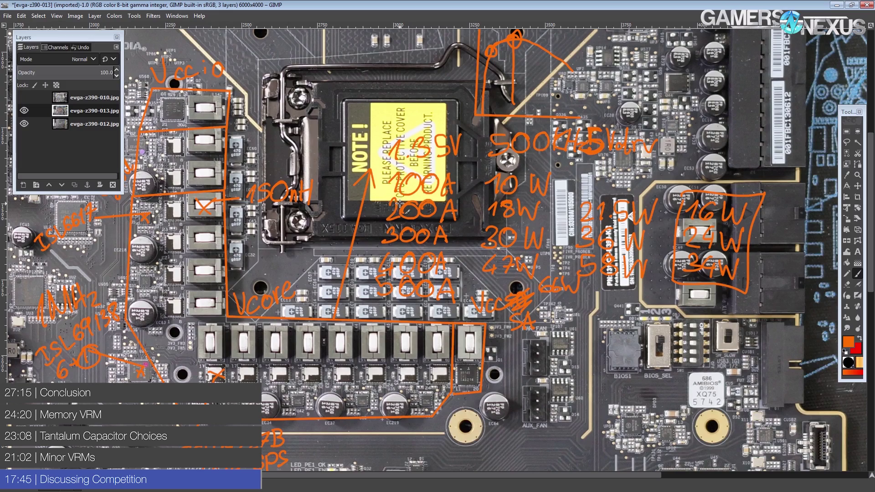
pyautogui.scroll(-5, 400, 203)
pyautogui.scroll(1, 474, 200)
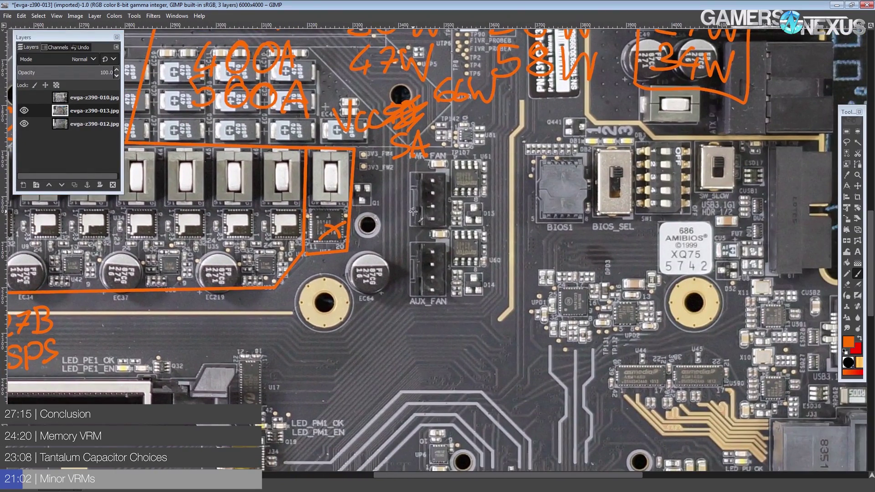
pyautogui.moveTo(364, 210)
pyautogui.mouseDown()
pyautogui.moveTo(373, 240)
pyautogui.moveTo(383, 237)
pyautogui.mouseUp()
pyautogui.moveTo(406, 204); pyautogui.dragTo(388, 236)
pyautogui.moveTo(412, 204); pyautogui.dragTo(432, 230)
pyautogui.moveTo(452, 196)
pyautogui.mouseDown()
pyautogui.moveTo(446, 226)
pyautogui.moveTo(467, 226)
pyautogui.mouseUp()
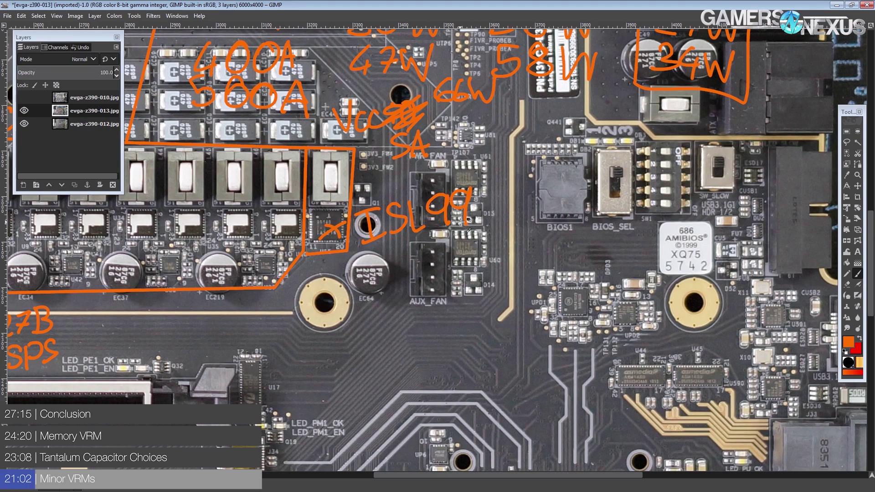
pyautogui.moveTo(483, 192)
pyautogui.mouseDown()
pyautogui.moveTo(504, 192)
pyautogui.moveTo(513, 213)
pyautogui.mouseUp()
pyautogui.moveTo(507, 195); pyautogui.dragTo(502, 226)
pyautogui.moveTo(538, 182); pyautogui.dragTo(536, 184)
pyautogui.moveTo(497, 208); pyautogui.dragTo(495, 217)
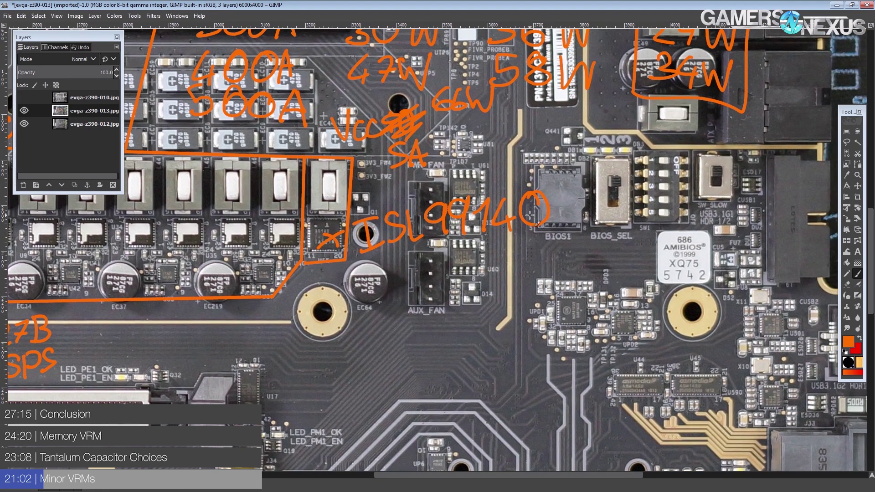
# - Write the rating 40A beneath the ISL99140 label
pyautogui.scroll(1, 438, 307)
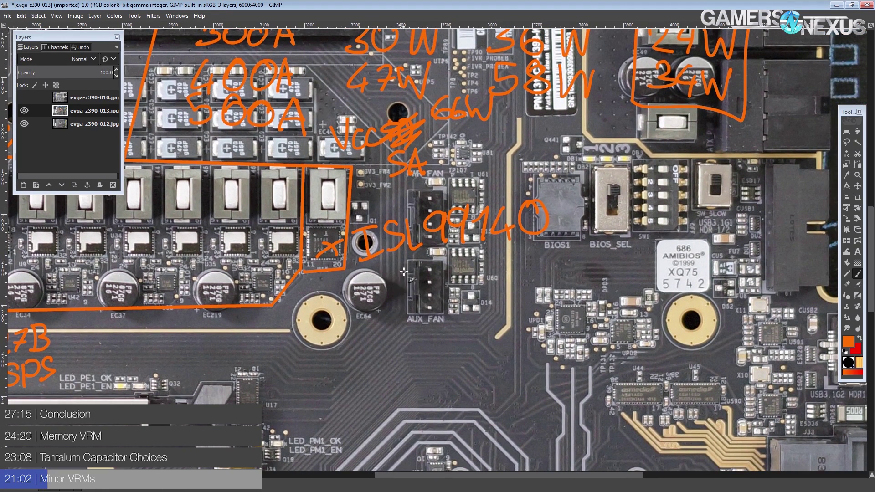
pyautogui.moveTo(406, 268); pyautogui.dragTo(416, 284)
pyautogui.moveTo(412, 272); pyautogui.dragTo(411, 291)
pyautogui.moveTo(436, 264)
pyautogui.mouseDown()
pyautogui.moveTo(474, 275)
pyautogui.moveTo(476, 265)
pyautogui.mouseUp()
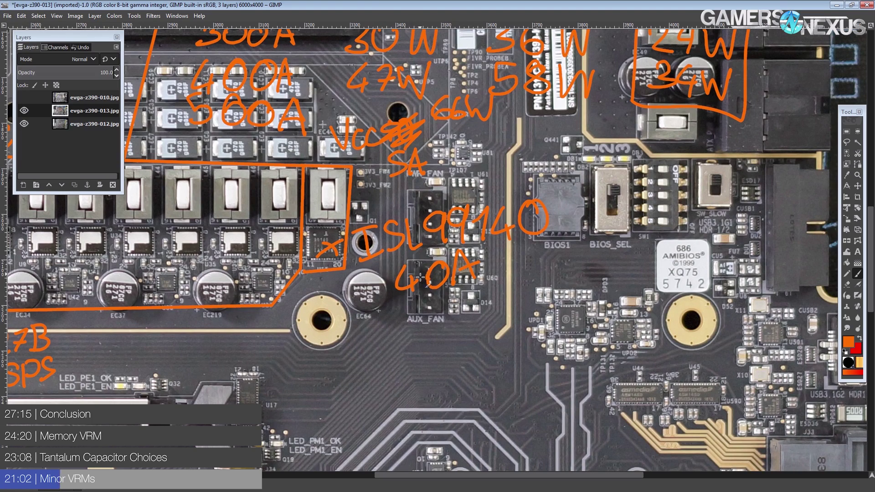
# - Underline the VCCSA label, and undo that mark
pyautogui.moveTo(370, 260); pyautogui.dragTo(441, 334)
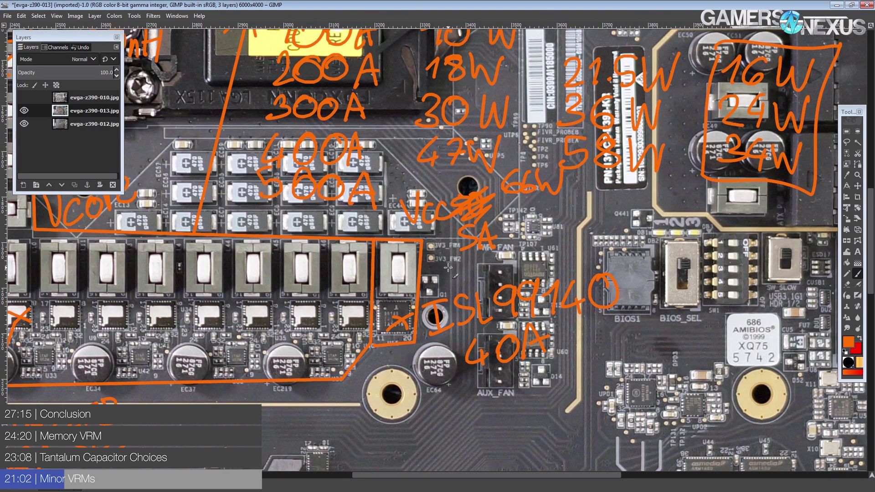
pyautogui.moveTo(447, 268); pyautogui.dragTo(512, 240)
pyautogui.hotkey('ctrl', 'z')
pyautogui.hotkey('ctrl', 'z')
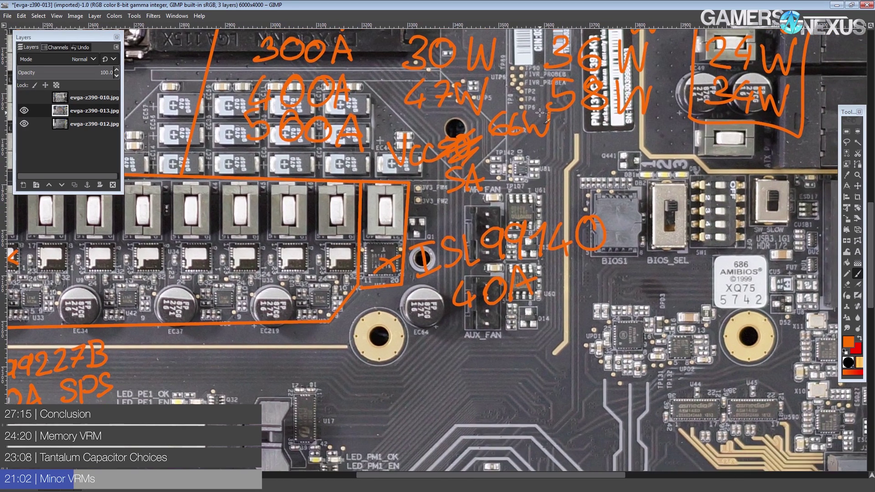
# - Underline the 40A rating below the ISL99140 label, and undo the underlines
pyautogui.scroll(-4, 554, 230)
pyautogui.hscroll(1, 554, 230)
pyautogui.moveTo(450, 329); pyautogui.dragTo(549, 298)
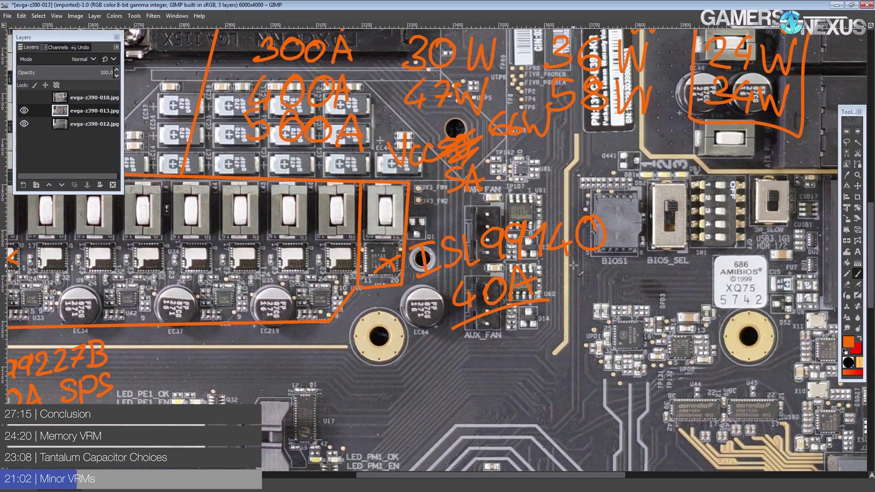
pyautogui.hotkey('ctrl', 'z')
pyautogui.scroll(-1, 469, 289)
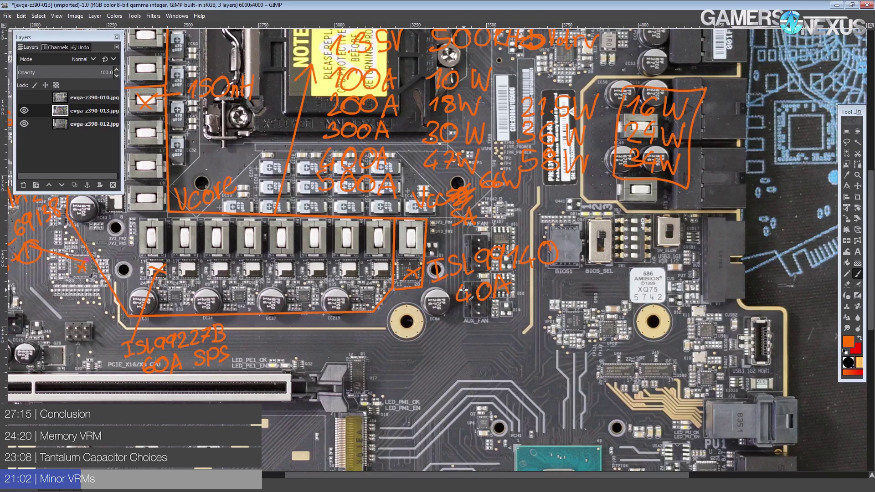
pyautogui.scroll(2, 462, 286)
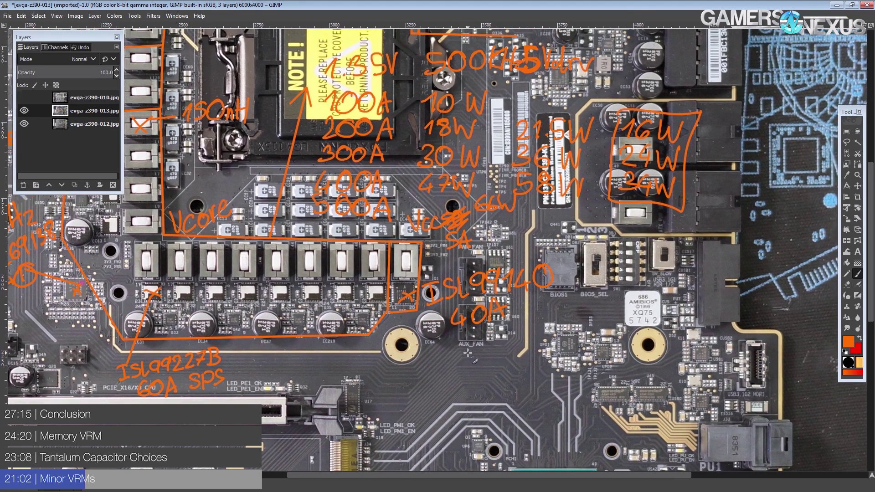
pyautogui.moveTo(454, 348); pyautogui.dragTo(520, 321)
pyautogui.hotkey('ctrl', 'z')
# - Draw a stroke over the VCCSA phase beside the Vcore row, and undo it
pyautogui.scroll(4, 432, 328)
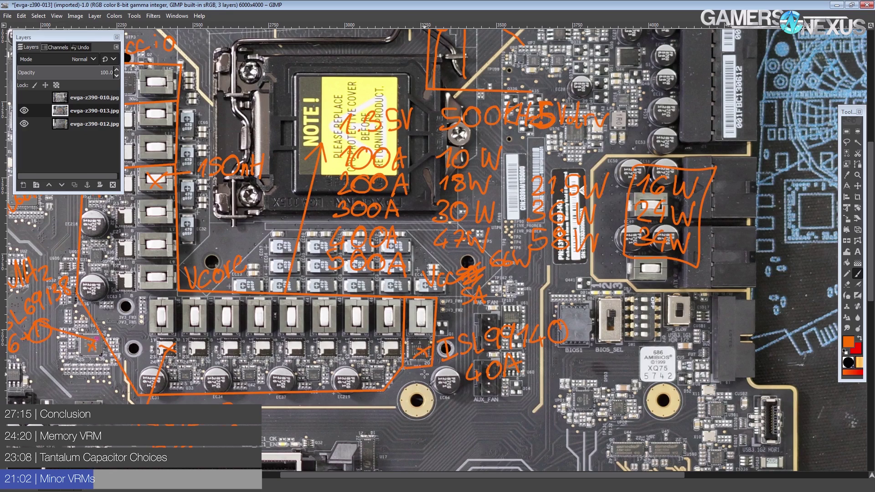
pyautogui.moveTo(431, 364); pyautogui.dragTo(433, 299)
pyautogui.hotkey('ctrl', 'z')
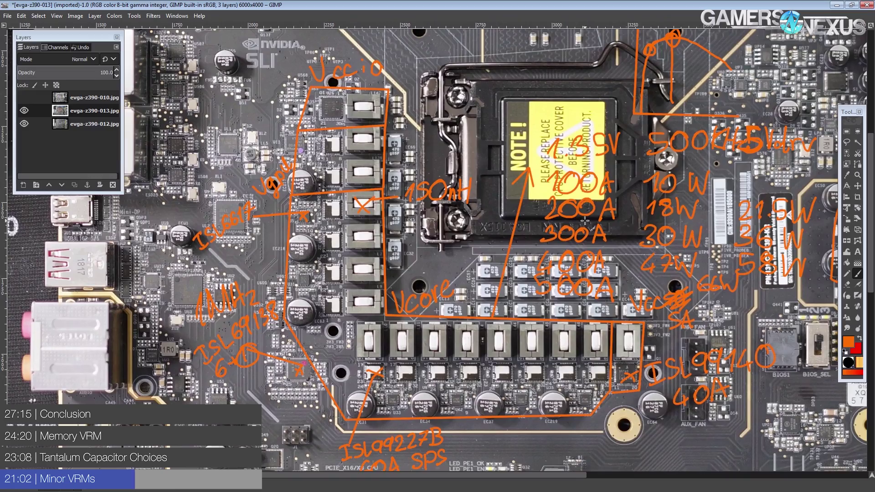
# - Mark the chip of the Vccio phase with a cross and underline the Vccio label above it
pyautogui.moveTo(707, 372); pyautogui.dragTo(621, 290)
pyautogui.moveTo(414, 148); pyautogui.dragTo(524, 286)
pyautogui.moveTo(707, 387); pyautogui.dragTo(701, 341)
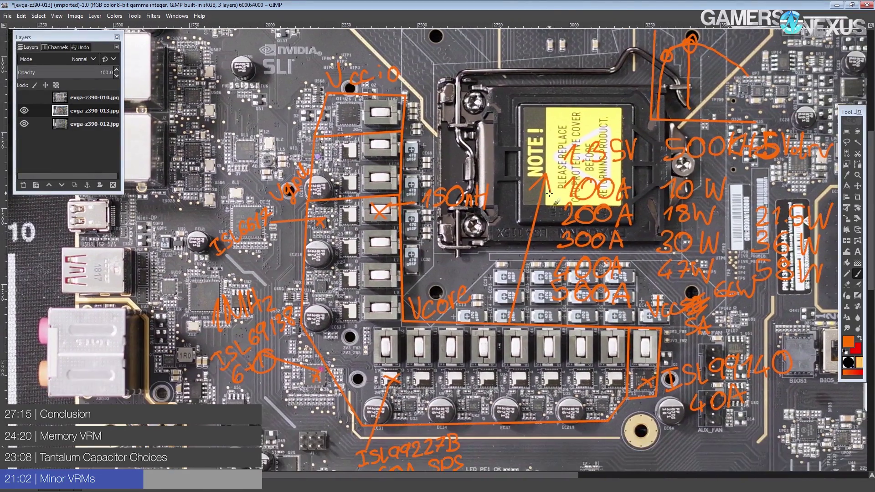
pyautogui.moveTo(474, 142); pyautogui.dragTo(465, 248)
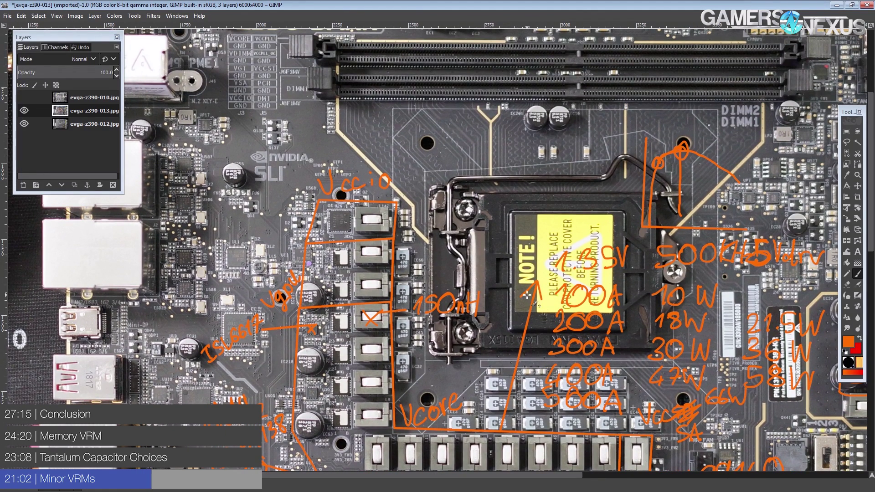
pyautogui.scroll(-1, 385, 196)
pyautogui.moveTo(330, 206)
pyautogui.mouseDown()
pyautogui.moveTo(348, 217)
pyautogui.moveTo(331, 218)
pyautogui.mouseUp()
pyautogui.moveTo(325, 184); pyautogui.dragTo(400, 174)
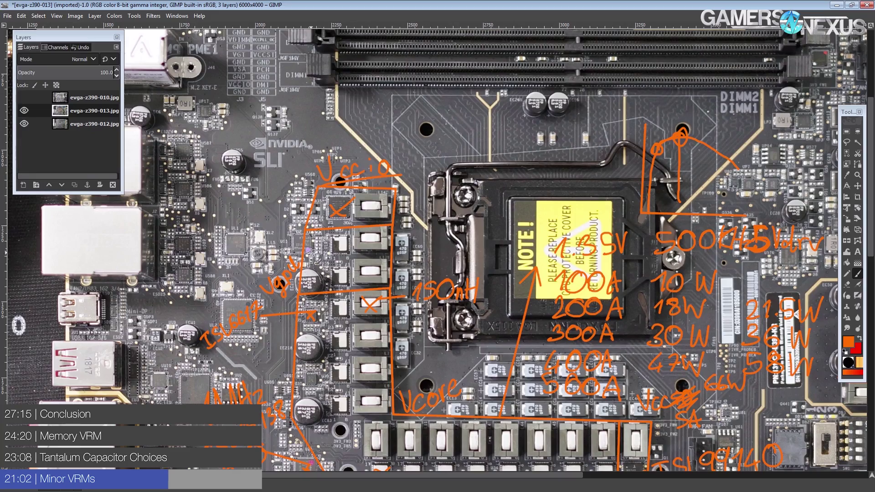
pyautogui.moveTo(334, 233); pyautogui.dragTo(321, 197)
pyautogui.scroll(-3, 325, 177)
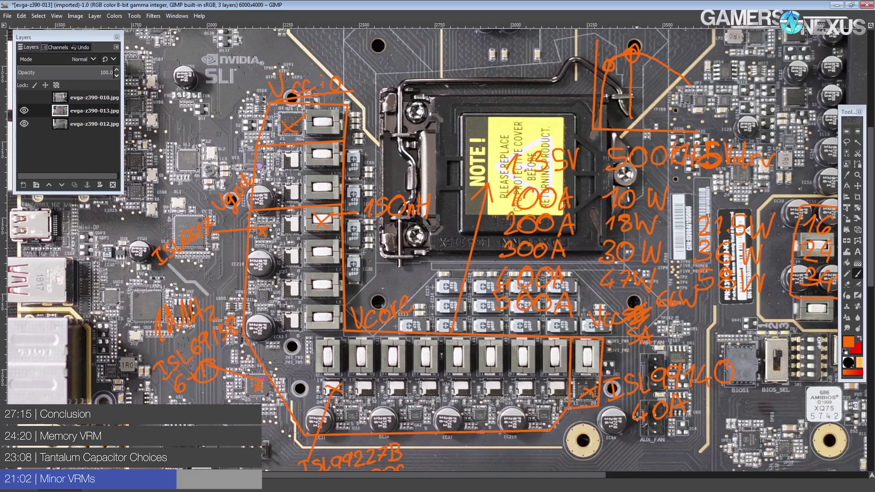
# - Mark the controller chip beside the Vgpu phases with a cross, and connect it by a line to the handwritten label ISL69133
pyautogui.hscroll(-5, 480, 224)
pyautogui.scroll(1, 480, 224)
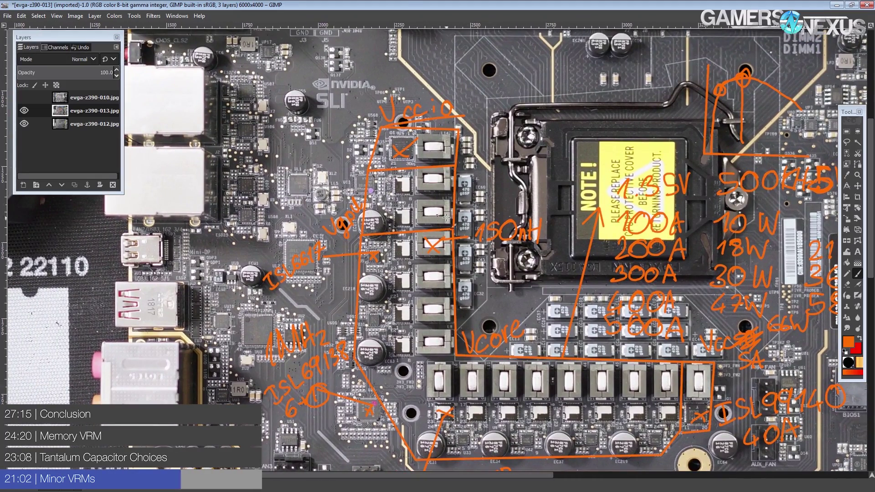
pyautogui.moveTo(625, 265); pyautogui.dragTo(612, 290)
pyautogui.scroll(2, 409, 173)
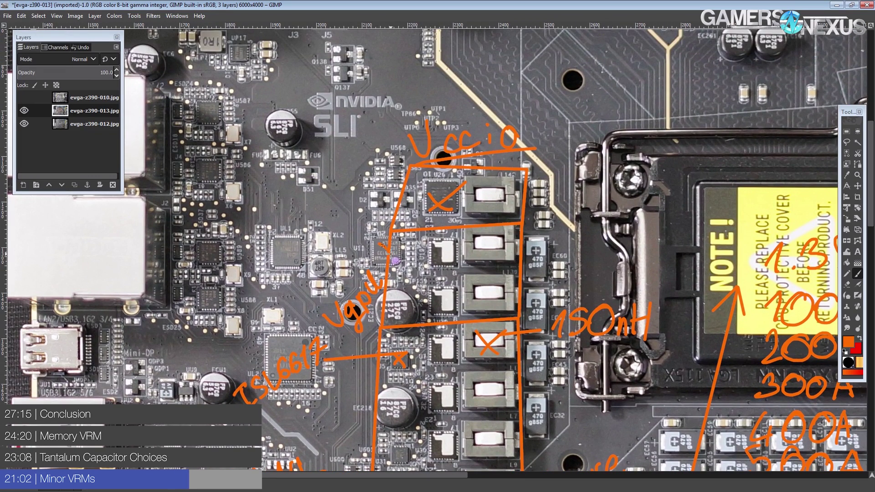
pyautogui.moveTo(381, 258); pyautogui.dragTo(397, 240)
pyautogui.moveTo(310, 199); pyautogui.dragTo(387, 250)
pyautogui.moveTo(245, 192)
pyautogui.mouseDown()
pyautogui.moveTo(266, 182)
pyautogui.moveTo(259, 211)
pyautogui.mouseUp()
pyautogui.moveTo(253, 213)
pyautogui.mouseDown()
pyautogui.moveTo(267, 181)
pyautogui.moveTo(276, 203)
pyautogui.moveTo(280, 175)
pyautogui.moveTo(294, 192)
pyautogui.moveTo(302, 166)
pyautogui.moveTo(320, 163)
pyautogui.moveTo(299, 167)
pyautogui.moveTo(302, 186)
pyautogui.moveTo(321, 164)
pyautogui.moveTo(334, 175)
pyautogui.mouseUp()
pyautogui.moveTo(333, 145)
pyautogui.mouseDown()
pyautogui.moveTo(347, 158)
pyautogui.moveTo(355, 139)
pyautogui.moveTo(357, 158)
pyautogui.moveTo(369, 134)
pyautogui.moveTo(375, 157)
pyautogui.mouseUp()
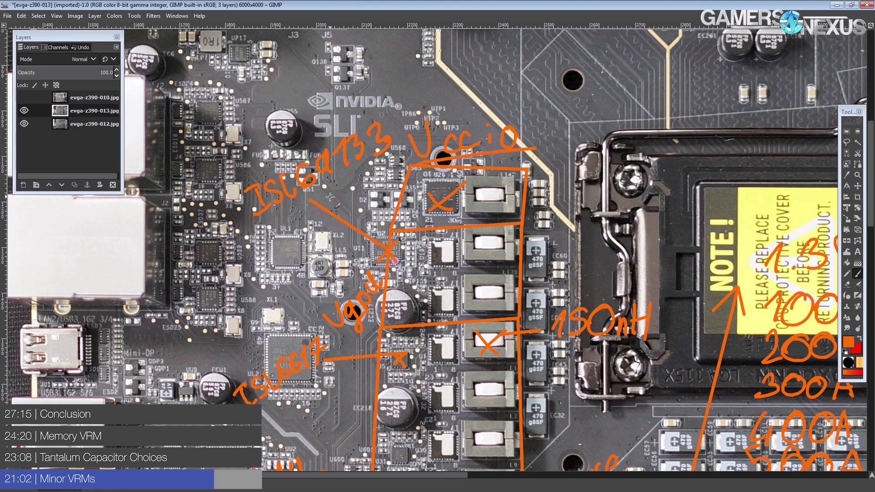
# - Write "2+1" below the ISL69133 label and mark the upper Vgpu phase's power stage with a cross
pyautogui.moveTo(325, 196); pyautogui.dragTo(342, 210)
pyautogui.moveTo(341, 188)
pyautogui.mouseDown()
pyautogui.moveTo(351, 199)
pyautogui.moveTo(371, 196)
pyautogui.mouseUp()
pyautogui.moveTo(529, 237); pyautogui.dragTo(457, 156)
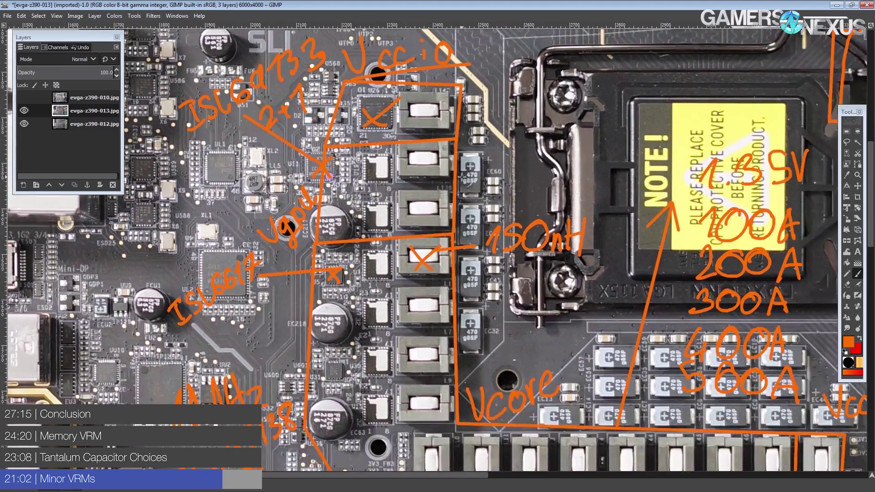
pyautogui.moveTo(433, 228); pyautogui.dragTo(497, 290)
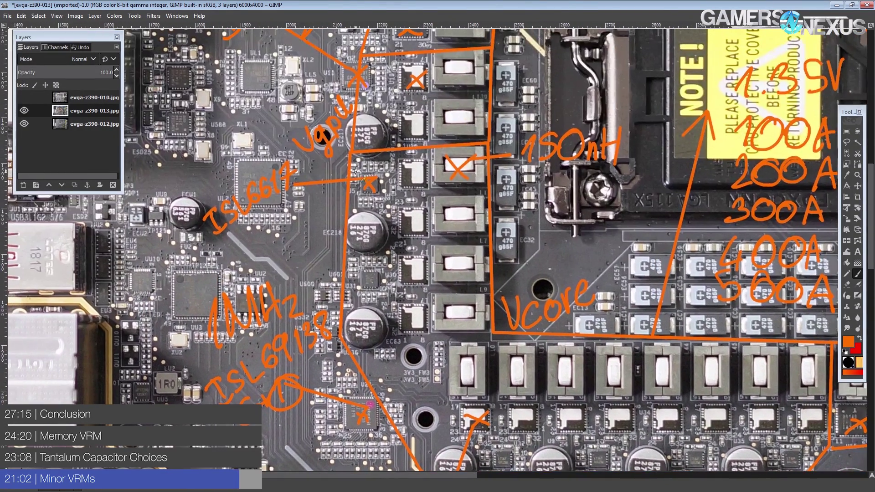
pyautogui.scroll(3, 436, 66)
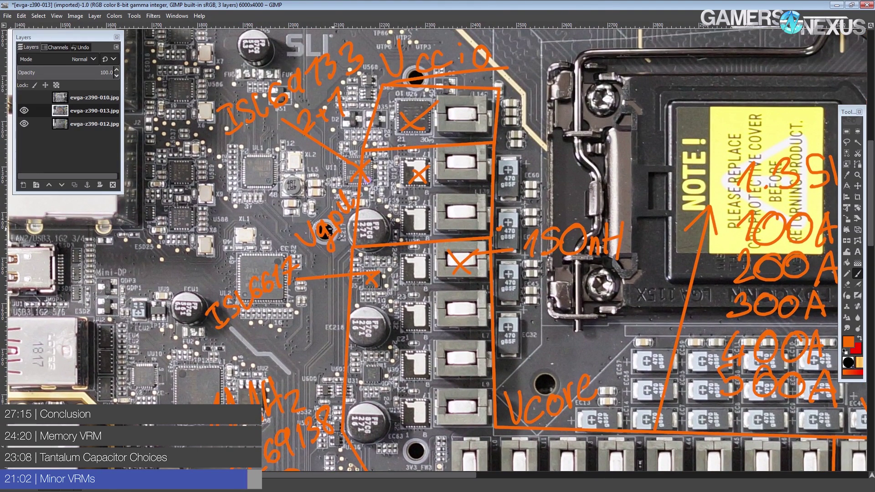
# - Draw a box around the first tantalum capacitor in the upper row of the bank below the CPU socket
pyautogui.moveTo(472, 216); pyautogui.dragTo(309, 136)
pyautogui.scroll(4, 301, 143)
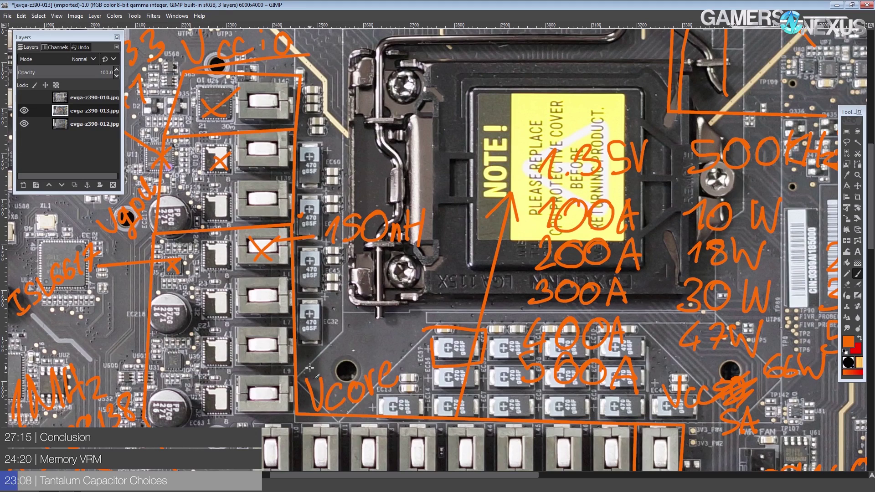
pyautogui.moveTo(344, 279); pyautogui.dragTo(338, 155)
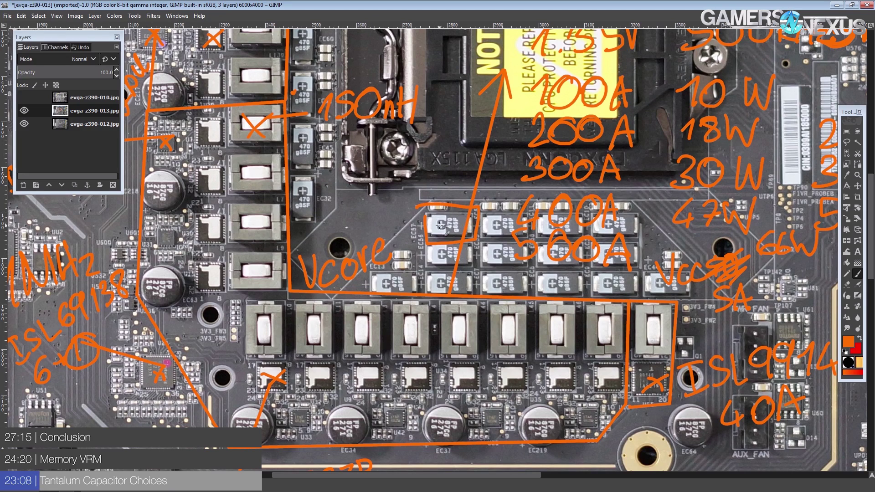
pyautogui.moveTo(427, 209)
pyautogui.mouseDown()
pyautogui.moveTo(427, 228)
pyautogui.moveTo(478, 206)
pyautogui.mouseUp()
pyautogui.moveTo(250, 243); pyautogui.dragTo(293, 251)
pyautogui.moveTo(221, 285); pyautogui.dragTo(236, 288)
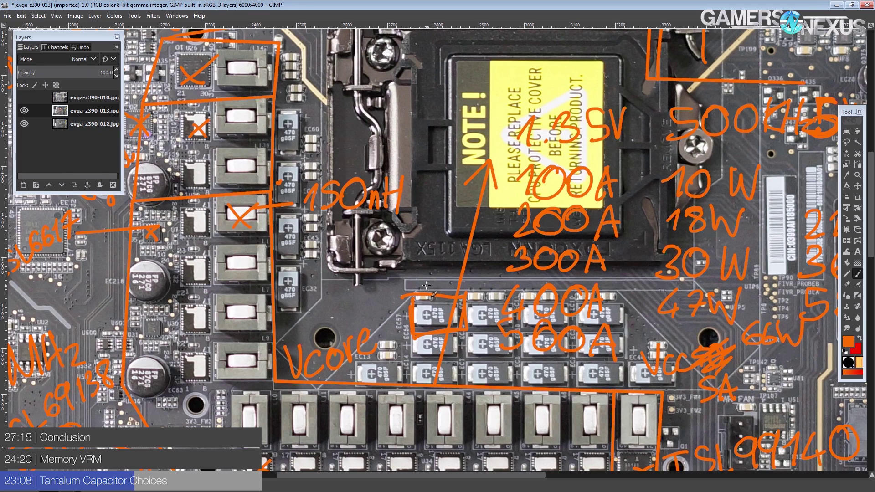
pyautogui.moveTo(432, 182); pyautogui.dragTo(441, 205)
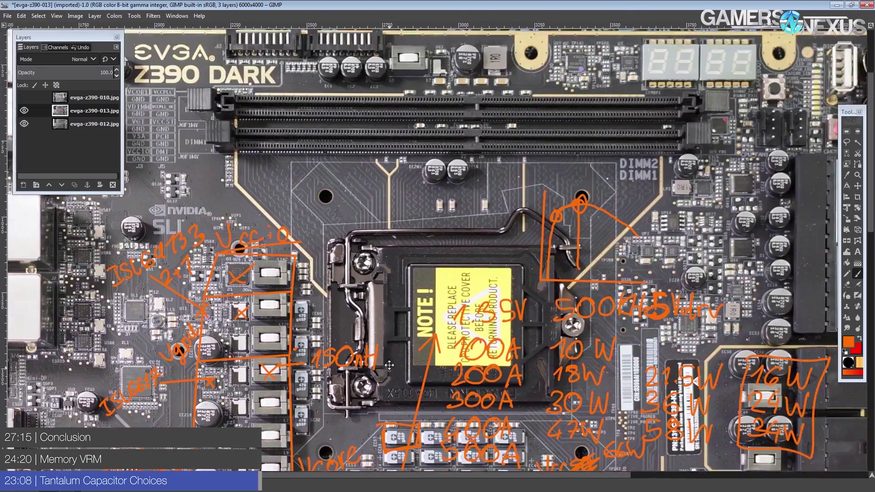
# - Mark the memory VRM's MOSFET beside the inductor above the DIMM slots with a cross, undoing the stray strokes
pyautogui.moveTo(457, 149); pyautogui.dragTo(438, 270)
pyautogui.scroll(3, 438, 270)
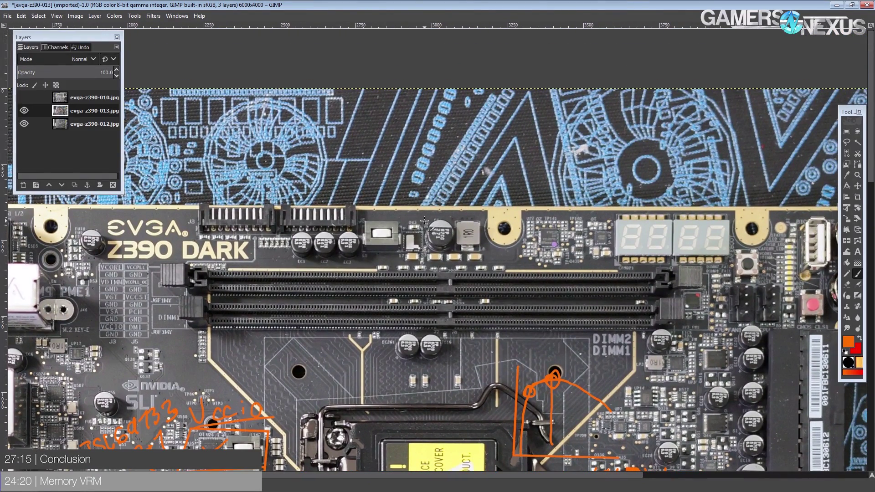
pyautogui.moveTo(371, 192)
pyautogui.mouseDown()
pyautogui.moveTo(384, 213)
pyautogui.moveTo(387, 189)
pyautogui.mouseUp()
pyautogui.moveTo(409, 238)
pyautogui.mouseDown()
pyautogui.moveTo(415, 253)
pyautogui.moveTo(432, 225)
pyautogui.moveTo(420, 238)
pyautogui.moveTo(429, 241)
pyautogui.mouseUp()
pyautogui.hotkey('ctrl', 'z')
pyautogui.hotkey('ctrl', 'z')
pyautogui.moveTo(425, 293)
pyautogui.mouseDown()
pyautogui.moveTo(506, 27)
pyautogui.moveTo(453, 95)
pyautogui.mouseUp()
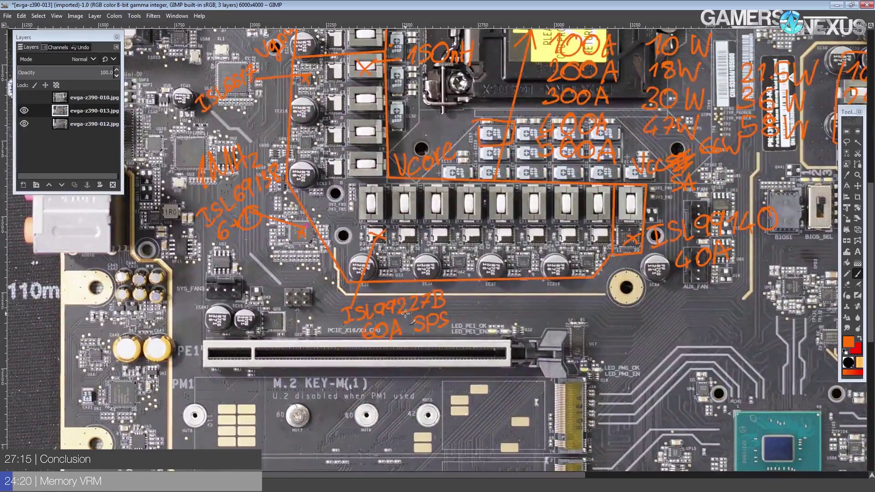
pyautogui.moveTo(436, 305); pyautogui.dragTo(381, 438)
pyautogui.moveTo(444, 137); pyautogui.dragTo(379, 409)
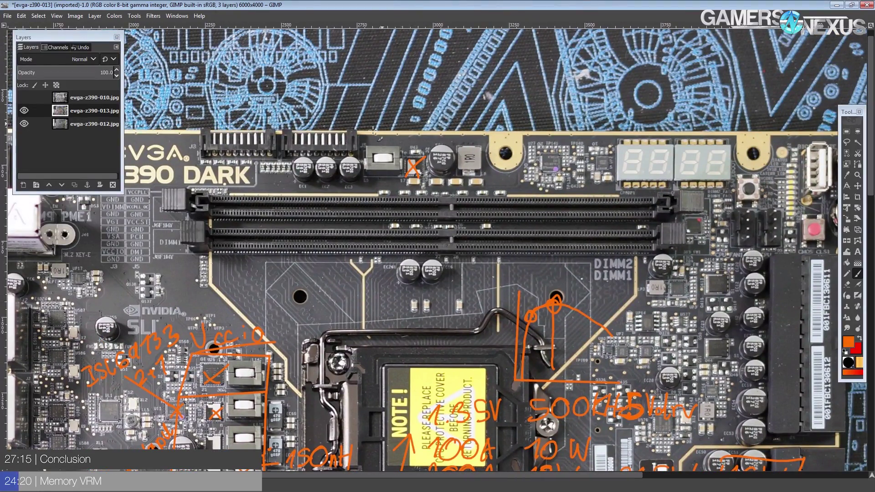
# - Hide the evga-z390-013.jpg layer to inspect the back of the board around the memory slots, and show it again
pyautogui.scroll(3, 430, 135)
pyautogui.hscroll(1, 431, 135)
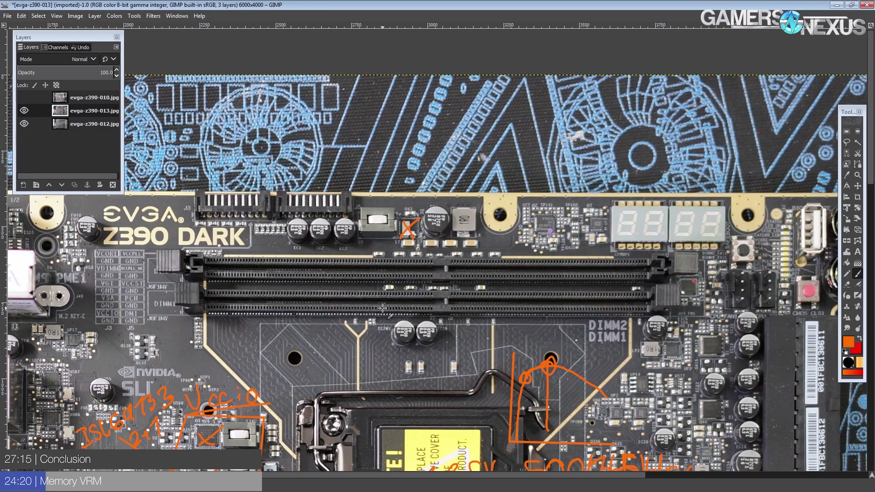
pyautogui.click(29, 116)
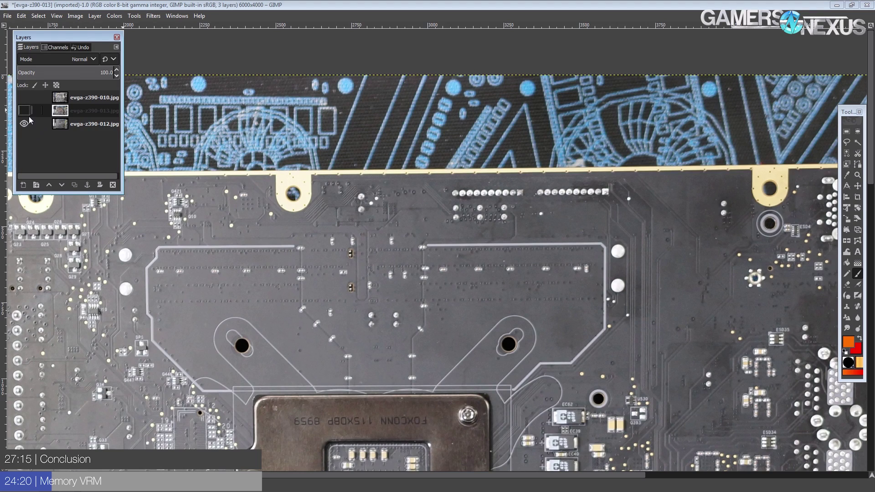
pyautogui.click(25, 111)
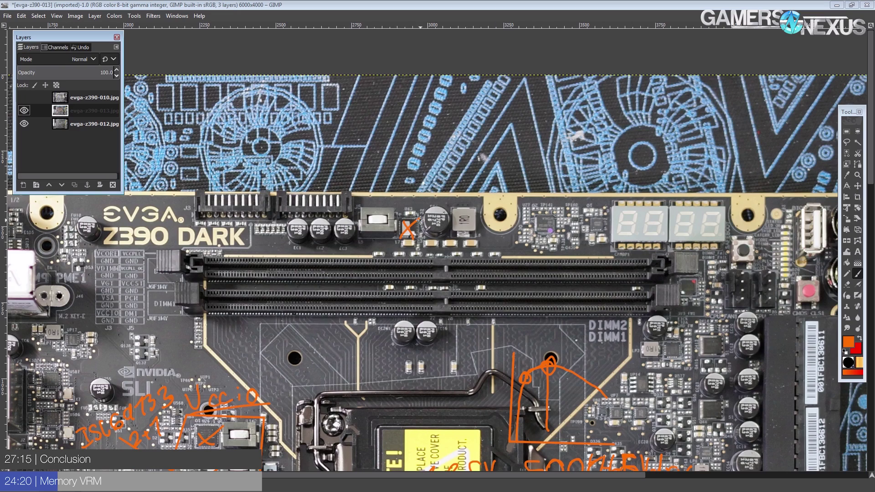
pyautogui.click(82, 6)
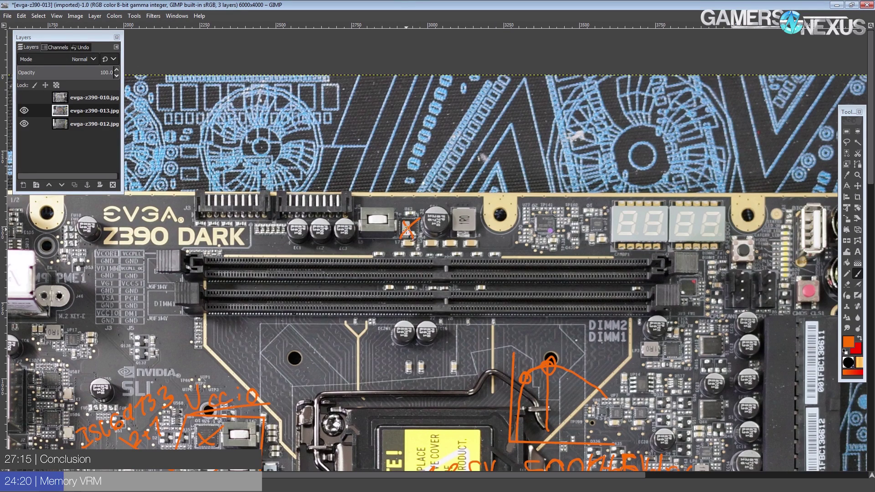
# - Circle the crossed memory VRM MOSFET and the 16W figure in the boxed column
pyautogui.moveTo(410, 232)
pyautogui.mouseDown()
pyautogui.moveTo(417, 219)
pyautogui.moveTo(395, 224)
pyautogui.mouseUp()
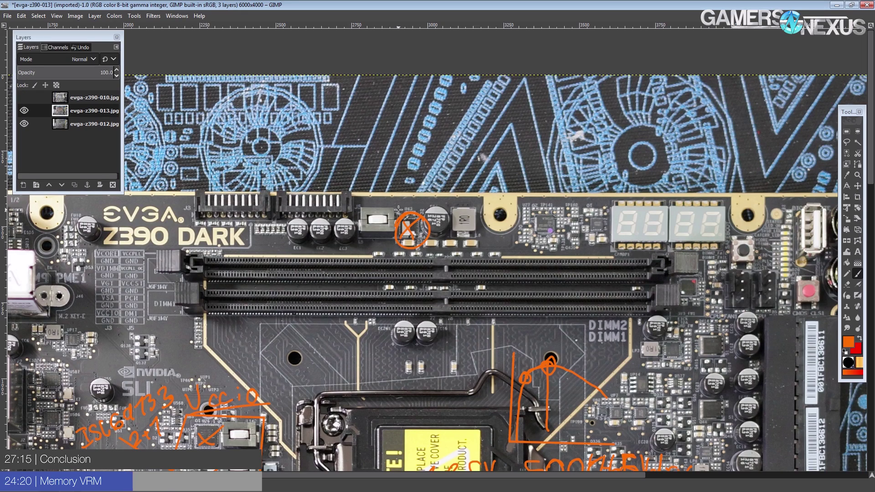
pyautogui.moveTo(515, 237); pyautogui.dragTo(418, 12)
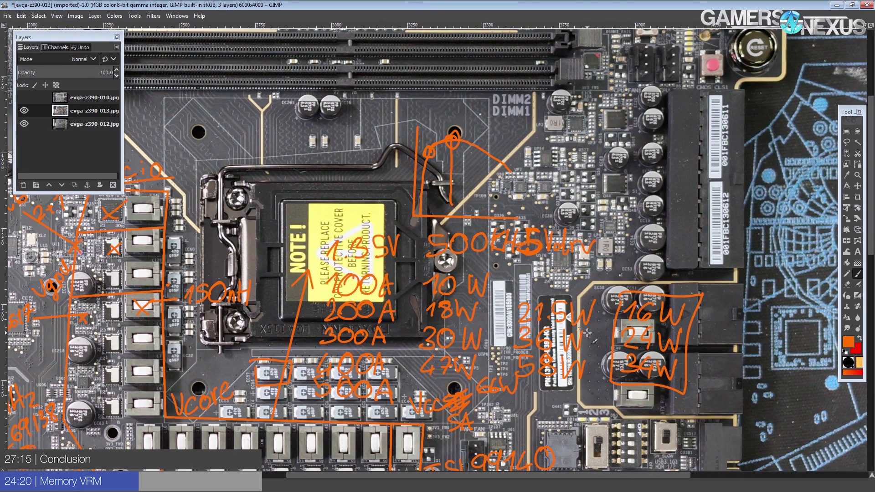
pyautogui.moveTo(690, 305); pyautogui.dragTo(700, 297)
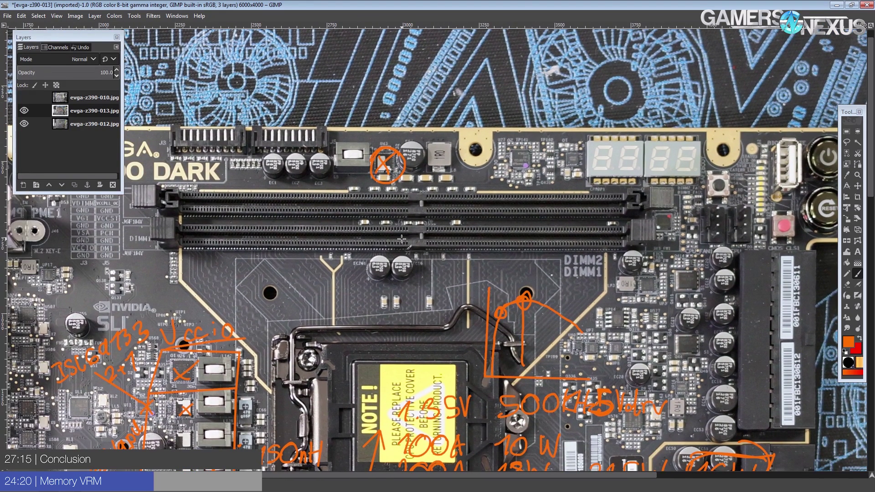
# - Mark the memory VRM controller near the debug display with a cross and write "1+0" above it
pyautogui.hscroll(1, 521, 187)
pyautogui.scroll(1, 521, 187)
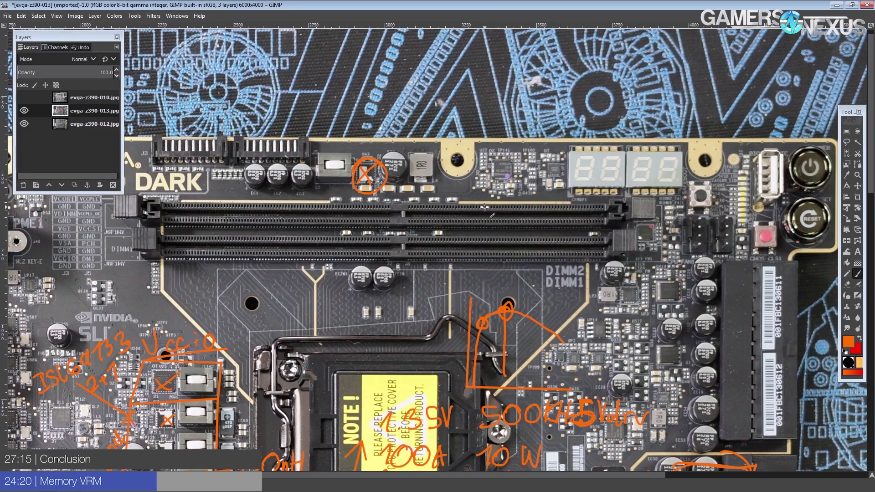
pyautogui.scroll(3, 444, 240)
pyautogui.hscroll(-1, 443, 240)
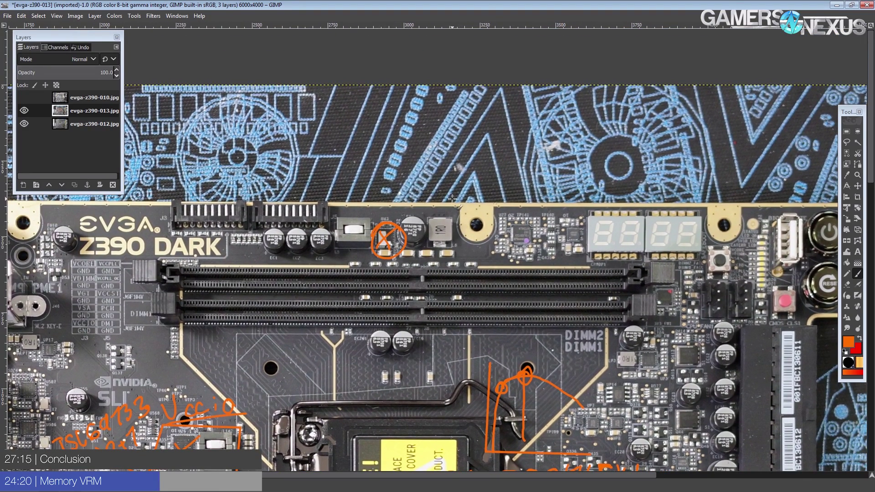
pyautogui.scroll(-2, 449, 199)
pyautogui.hscroll(4, 449, 199)
pyautogui.moveTo(437, 193); pyautogui.dragTo(448, 206)
pyautogui.moveTo(448, 193); pyautogui.dragTo(438, 206)
pyautogui.scroll(-4, 340, 231)
pyautogui.hscroll(-7, 340, 231)
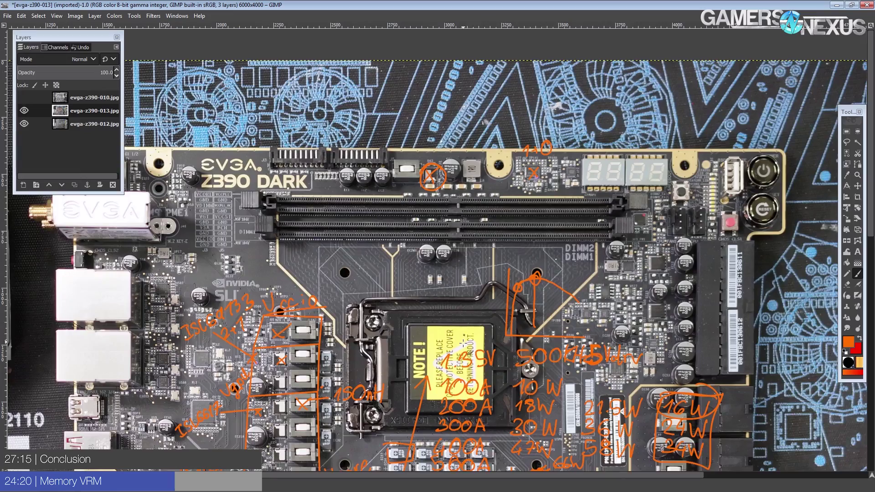
pyautogui.moveTo(462, 344); pyautogui.dragTo(475, 136)
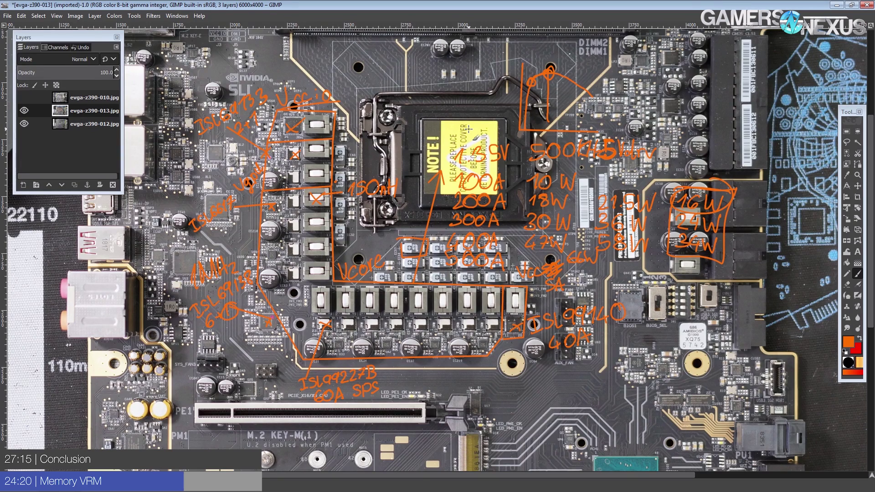
pyautogui.scroll(-3, 469, 129)
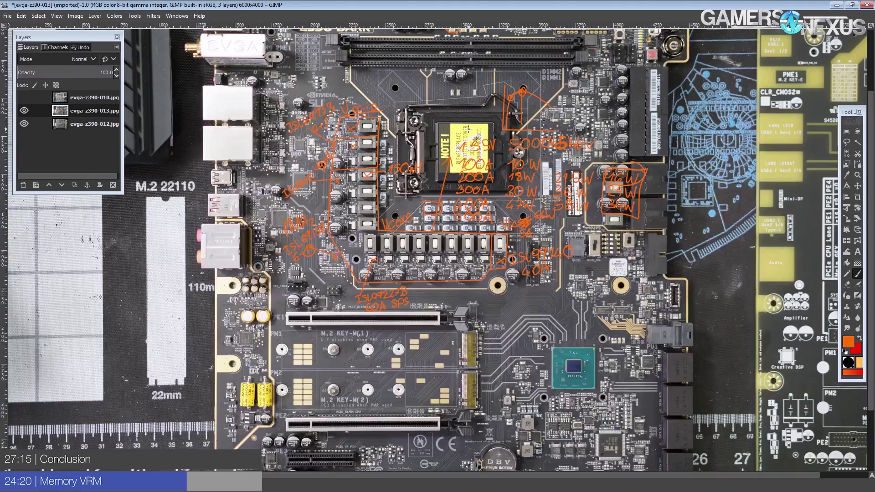
pyautogui.moveTo(562, 159); pyautogui.dragTo(511, 221)
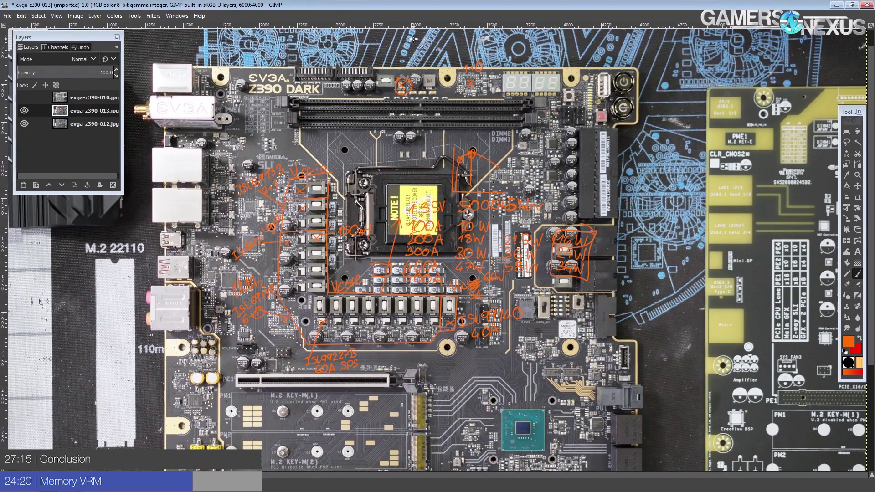
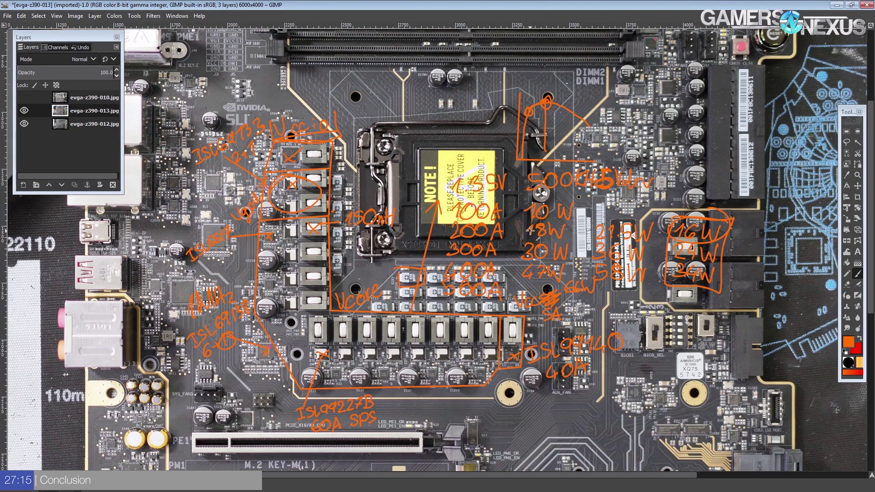
# - Circle the 16W figure and the 100A row's current value, and undo each circle
pyautogui.moveTo(722, 232); pyautogui.dragTo(712, 237)
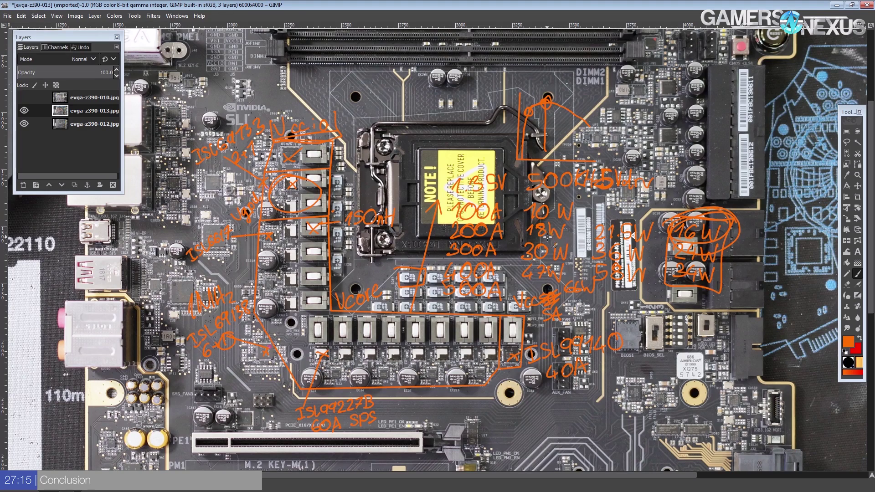
pyautogui.hotkey('ctrl', 'z')
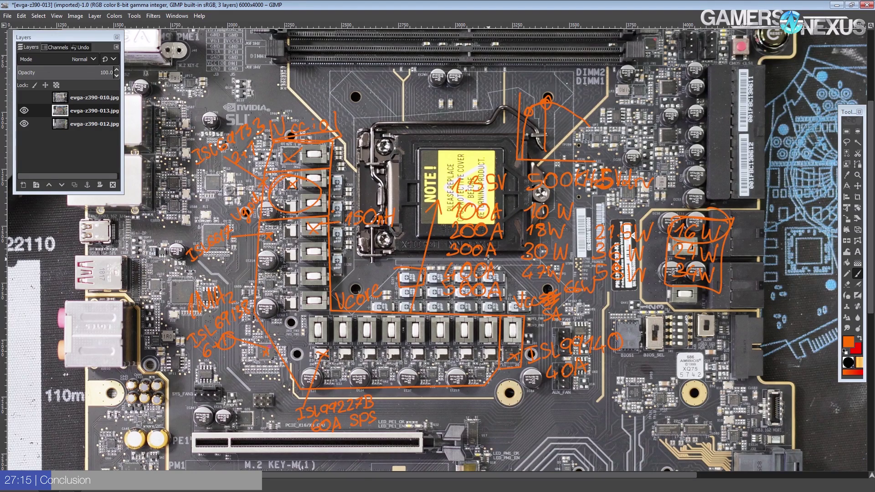
pyautogui.moveTo(506, 217); pyautogui.dragTo(460, 214)
pyautogui.hotkey('ctrl', 'z')
pyautogui.moveTo(673, 222)
pyautogui.mouseDown()
pyautogui.moveTo(741, 228)
pyautogui.moveTo(670, 217)
pyautogui.mouseUp()
pyautogui.hotkey('ctrl', 'z')
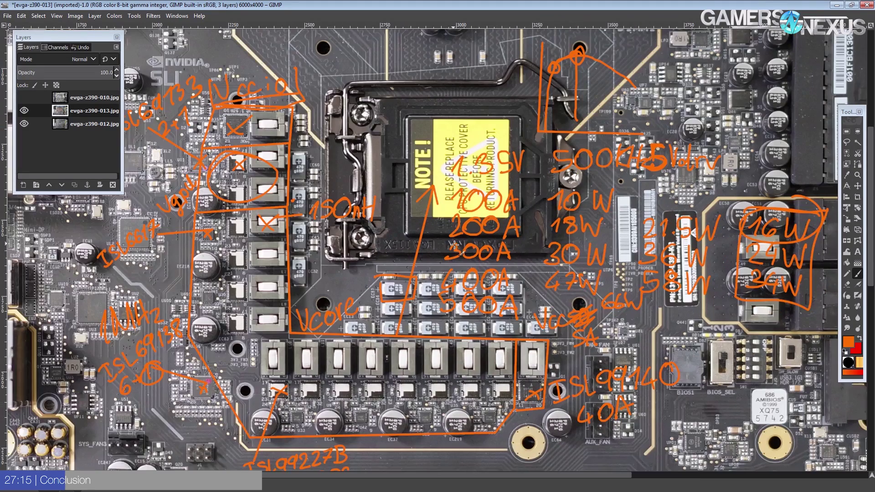
# - Draw strokes over the 300A row and across the Vcore area, and undo them
pyautogui.scroll(2, 474, 239)
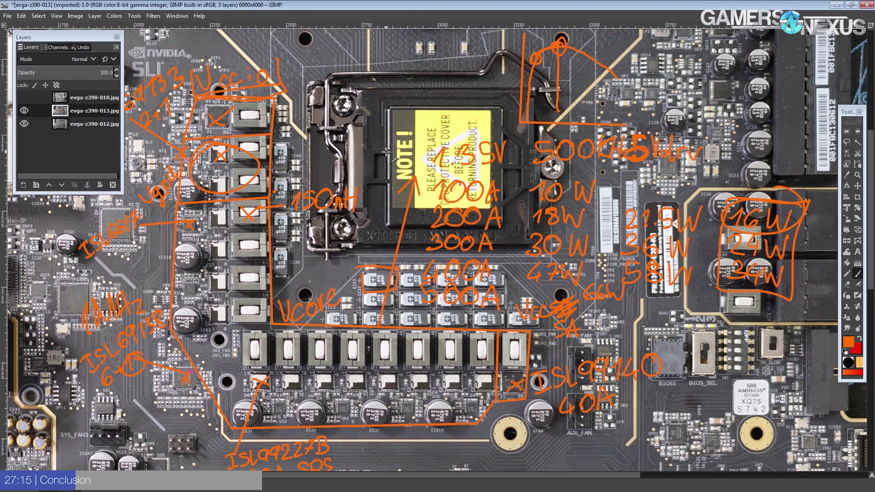
pyautogui.scroll(2, 385, 152)
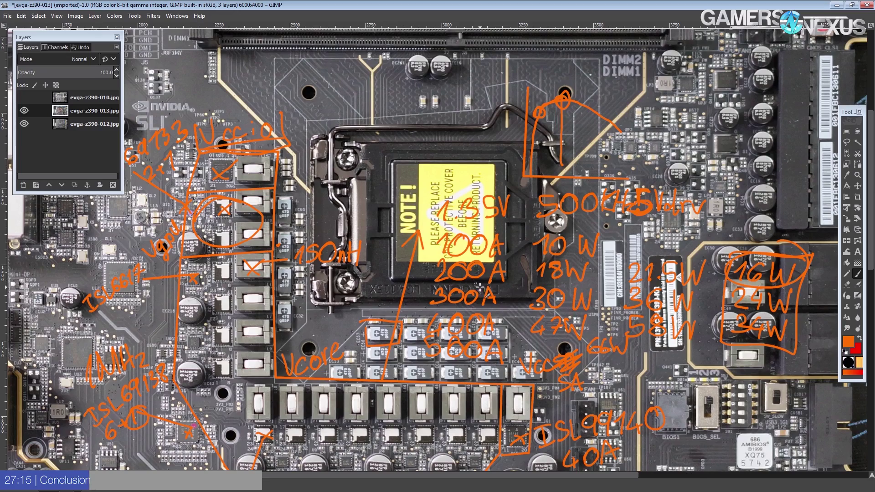
pyautogui.scroll(-1, 468, 265)
pyautogui.moveTo(472, 255); pyautogui.dragTo(459, 295)
pyautogui.scroll(-4, 459, 294)
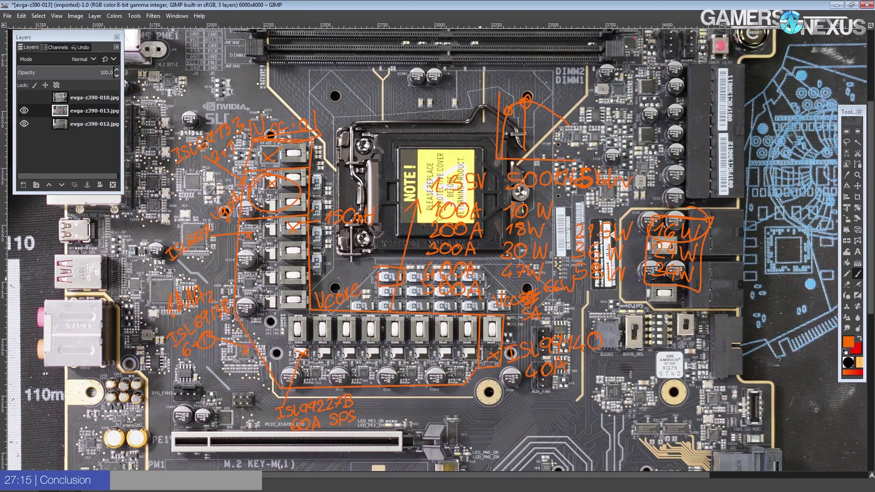
pyautogui.moveTo(426, 241)
pyautogui.mouseDown()
pyautogui.moveTo(424, 258)
pyautogui.moveTo(483, 263)
pyautogui.mouseUp()
pyautogui.hotkey('ctrl', 'z')
pyautogui.hotkey('ctrl', 'z')
pyautogui.moveTo(370, 267)
pyautogui.mouseDown()
pyautogui.moveTo(335, 253)
pyautogui.moveTo(337, 260)
pyautogui.moveTo(248, 336)
pyautogui.mouseUp()
pyautogui.hotkey('ctrl', 'z')
# - Write "+12V" over the second power stage in the lower row of Vcore phases
pyautogui.moveTo(320, 307); pyautogui.dragTo(353, 331)
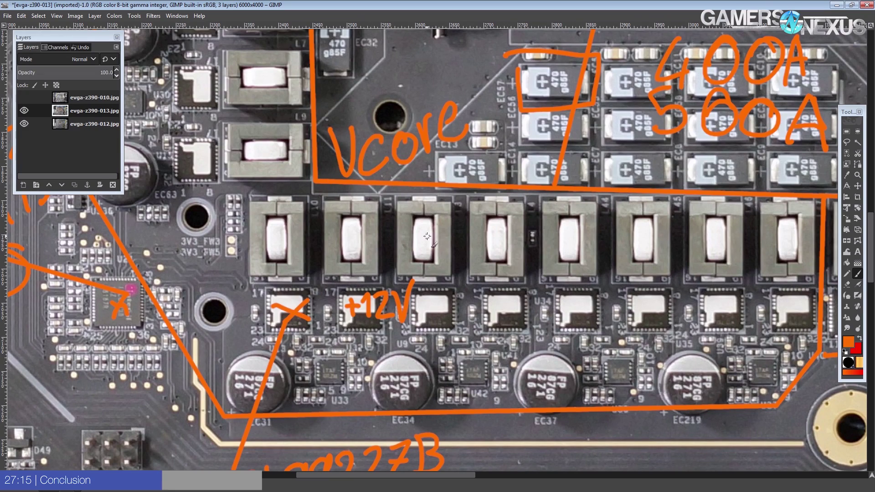
pyautogui.scroll(-1, 354, 242)
pyautogui.scroll(-2, 451, 225)
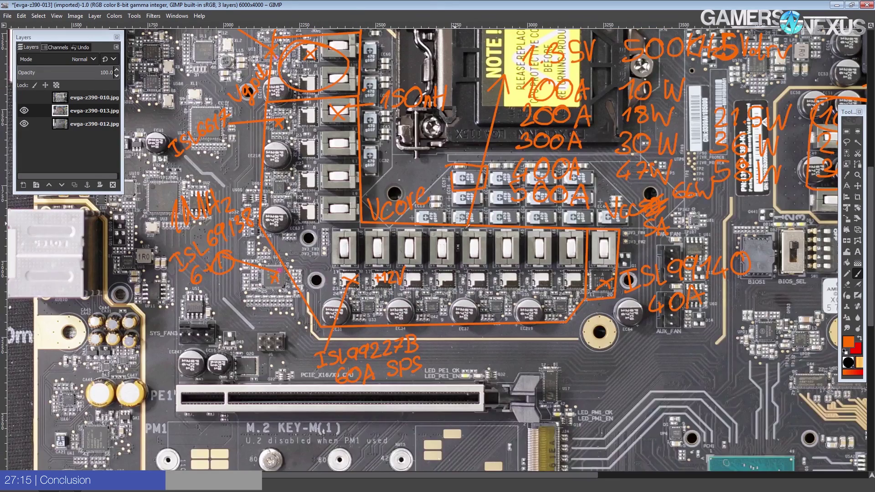
# - Examine the Vcore power stages and inductors up close, followed by the whole annotated front side of the board
pyautogui.scroll(1, 455, 277)
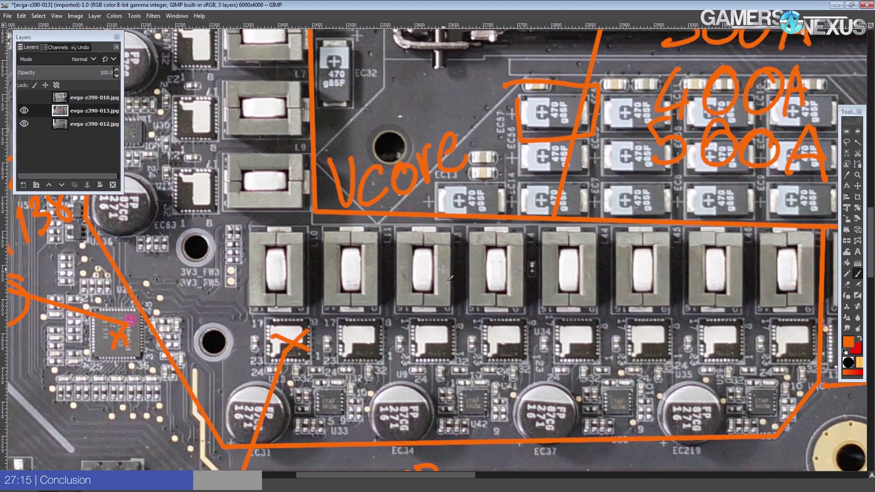
pyautogui.scroll(-1, 390, 243)
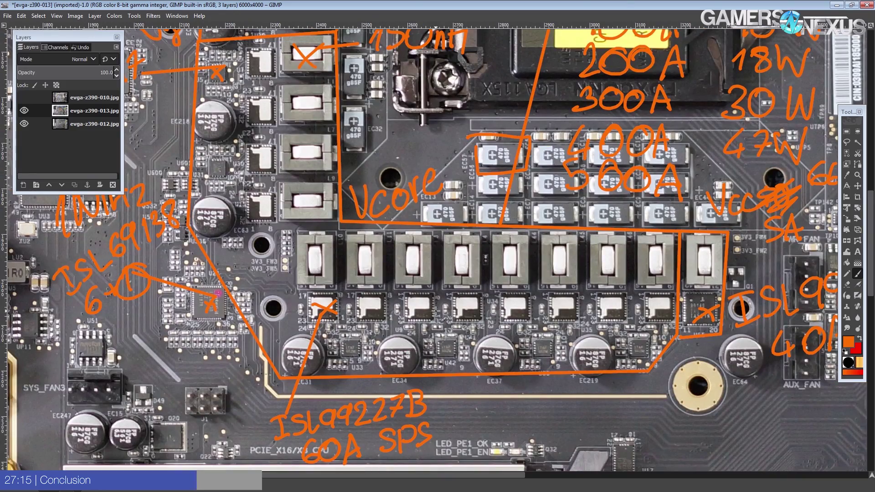
pyautogui.scroll(5, 538, 182)
pyautogui.scroll(-3, 538, 181)
pyautogui.scroll(1, 379, 273)
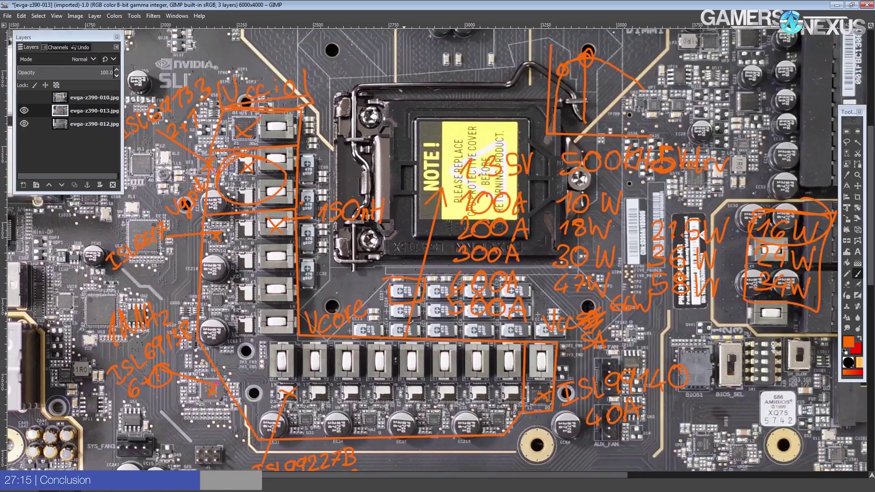
pyautogui.scroll(-1, 403, 310)
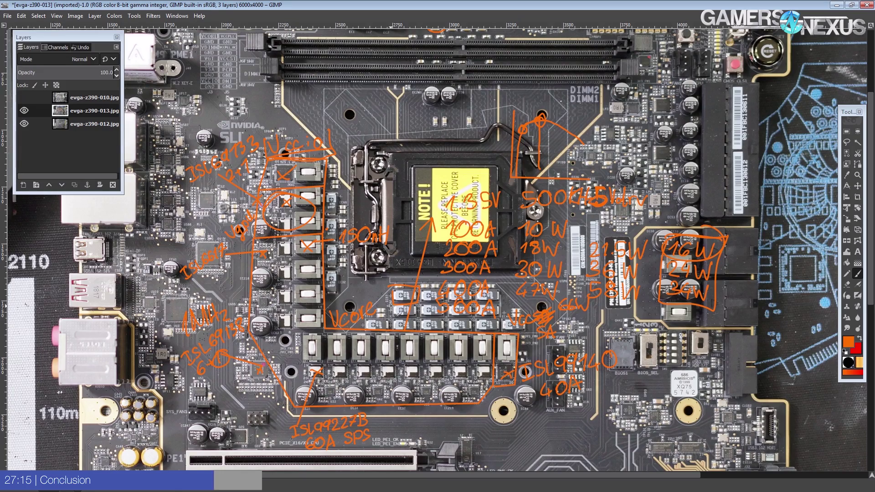
pyautogui.scroll(-3, 471, 219)
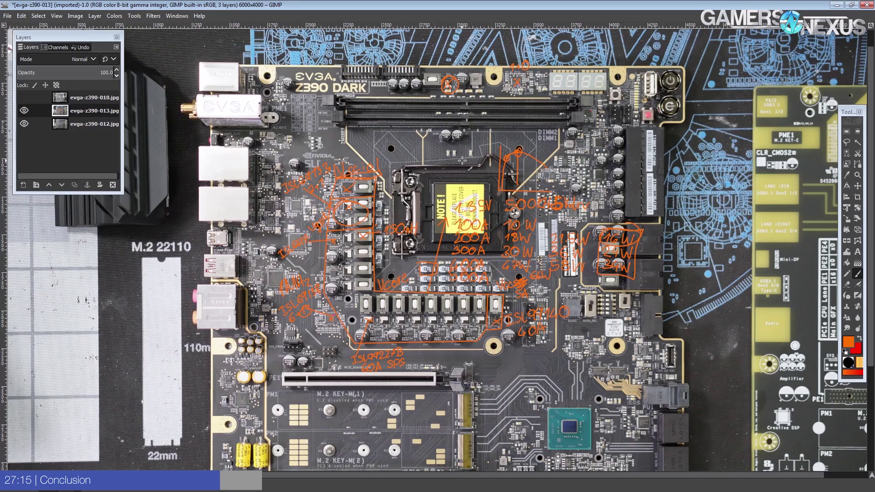
pyautogui.moveTo(462, 160); pyautogui.dragTo(466, 115)
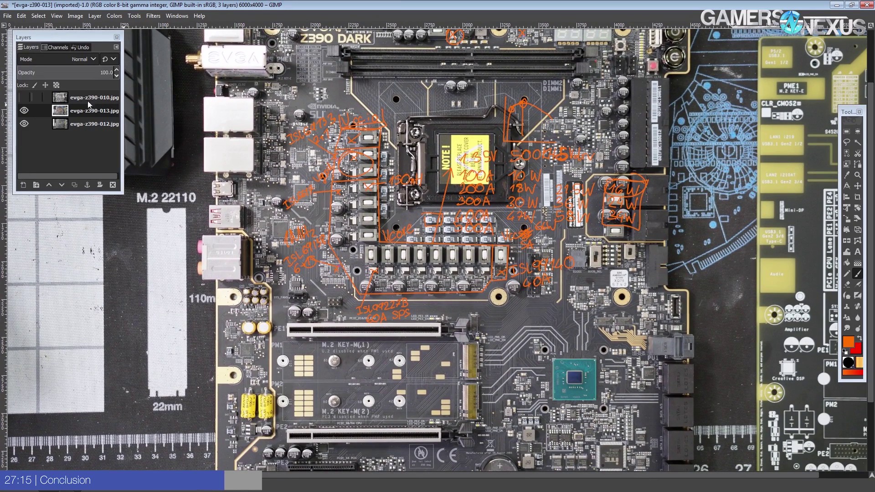
# - Hide the evga-z390-013.jpg layer and draw an L-shaped line on evga-z390-012.jpg around the component strips beside the CPU backplate
pyautogui.click(24, 111)
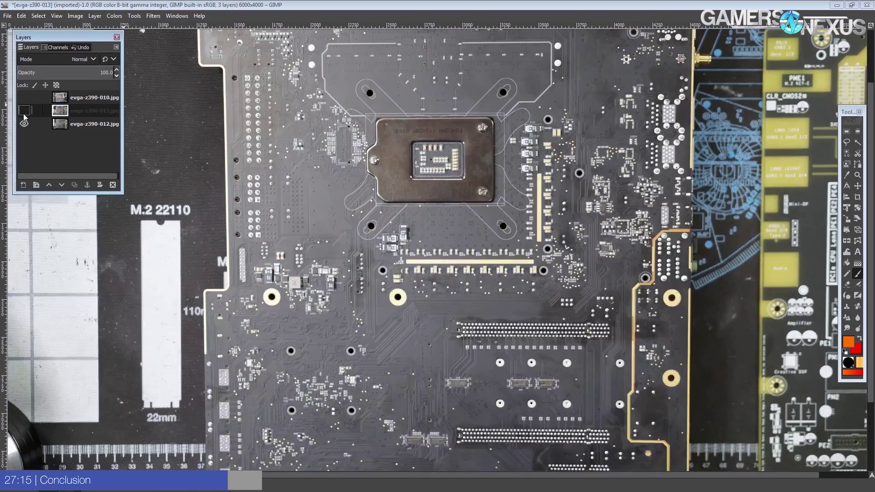
pyautogui.click(55, 125)
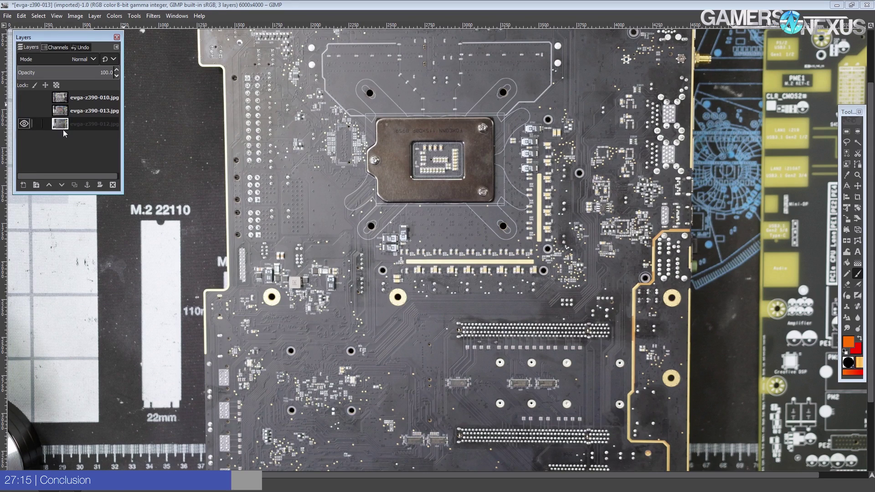
pyautogui.moveTo(407, 260)
pyautogui.mouseDown()
pyautogui.moveTo(422, 269)
pyautogui.moveTo(524, 272)
pyautogui.moveTo(541, 250)
pyautogui.moveTo(548, 178)
pyautogui.moveTo(527, 177)
pyautogui.mouseUp()
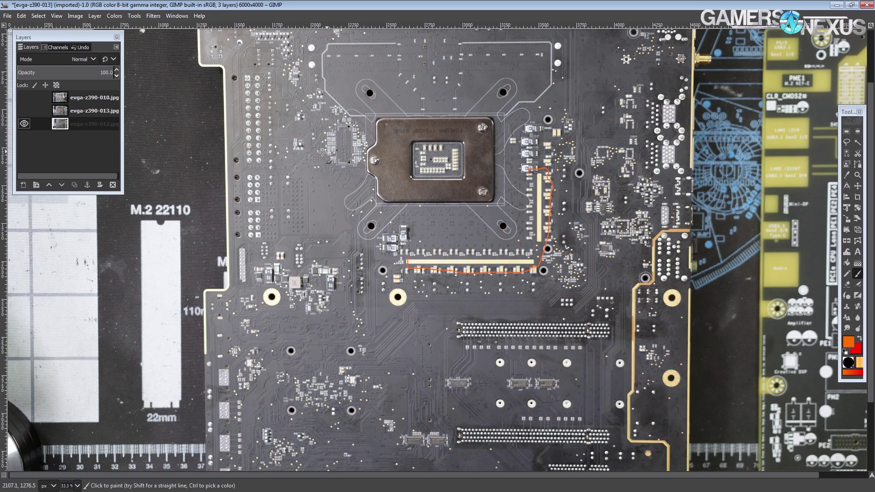
# - Show the annotated evga-z390-013.jpg layer again and make it the active layer, with the whole board in view
pyautogui.click(24, 110)
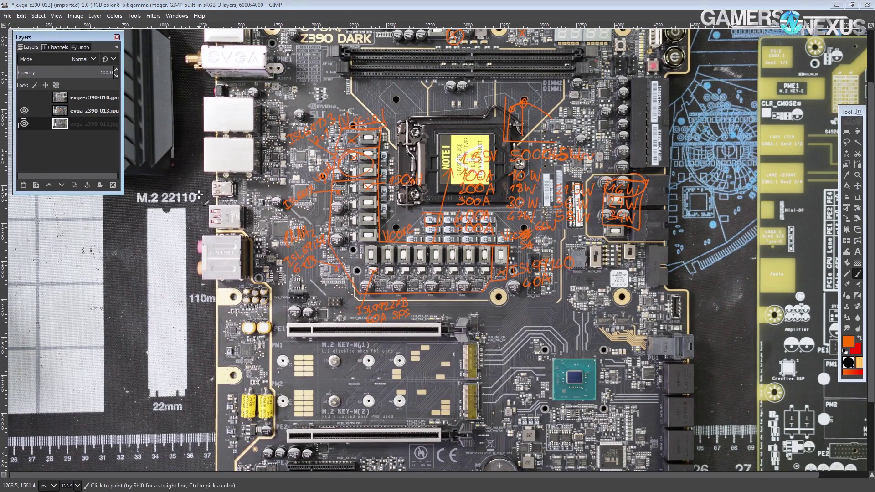
pyautogui.press('-')
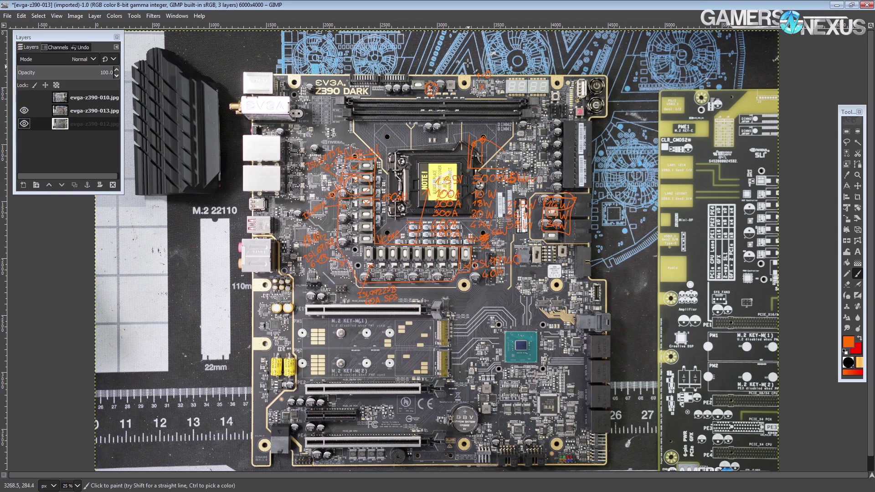
pyautogui.click(55, 113)
pyautogui.keyDown('shift'); pyautogui.click(564, 61); pyautogui.keyUp('shift')
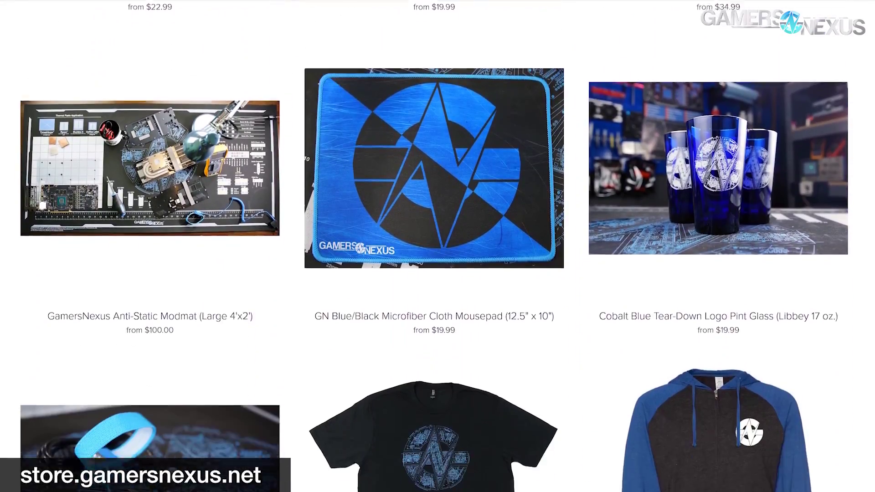
pyautogui.scroll(-20, 434, 246)
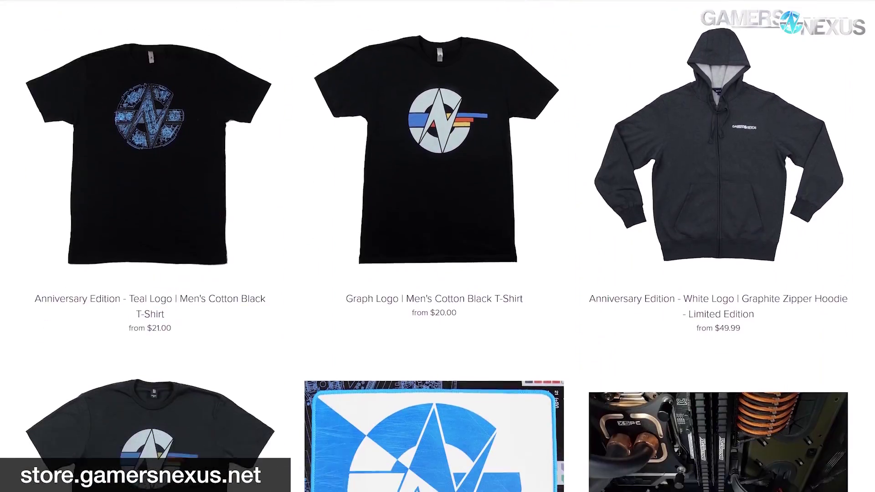